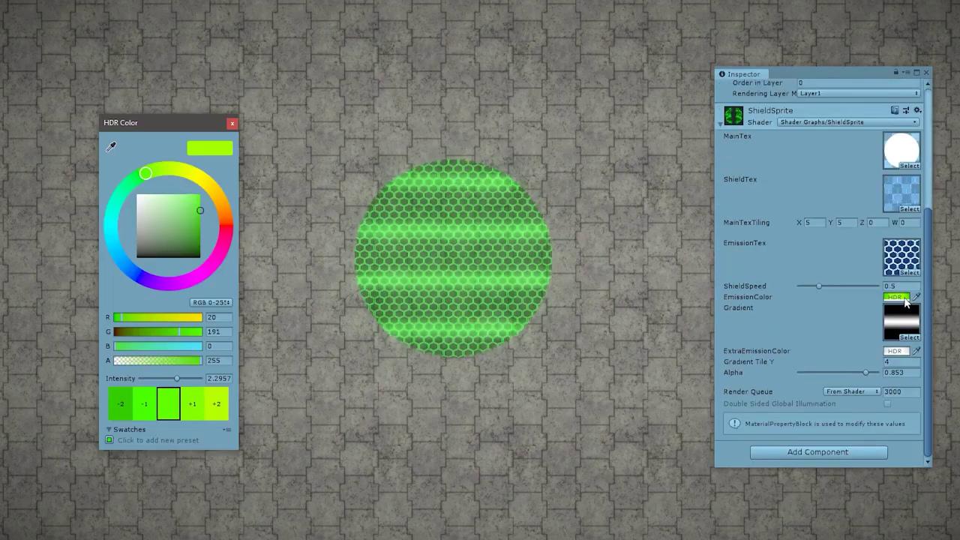
Shift the hue of the ShieldSprite material's EmissionColor from green towards cyan
{"action": "left_click_drag", "start_coordinate": [124, 182], "coordinate": [109, 236]}
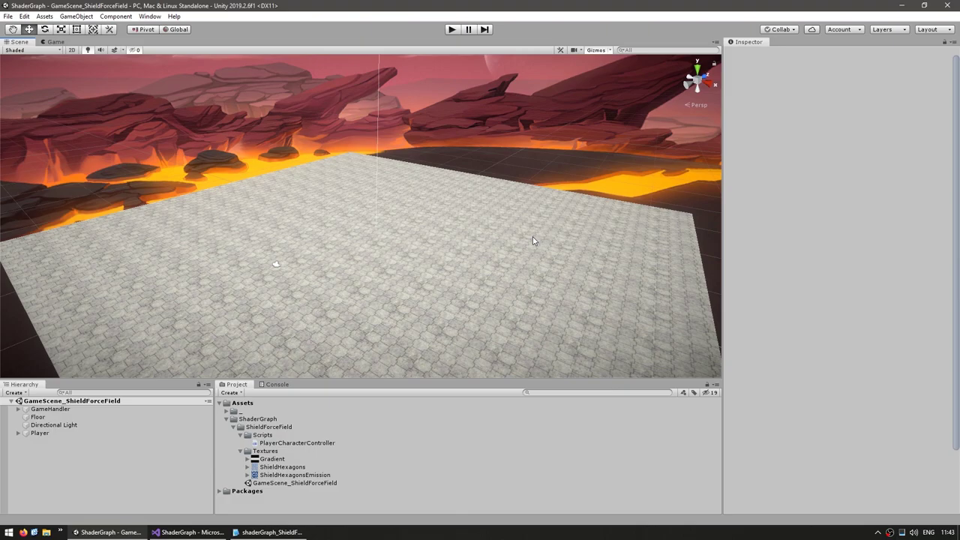
Examine the Player object's components and the Gradient, ShieldHexagons and ShieldHexagonsEmission textures with their import settings
{"action": "left_click", "coordinate": [60, 436]}
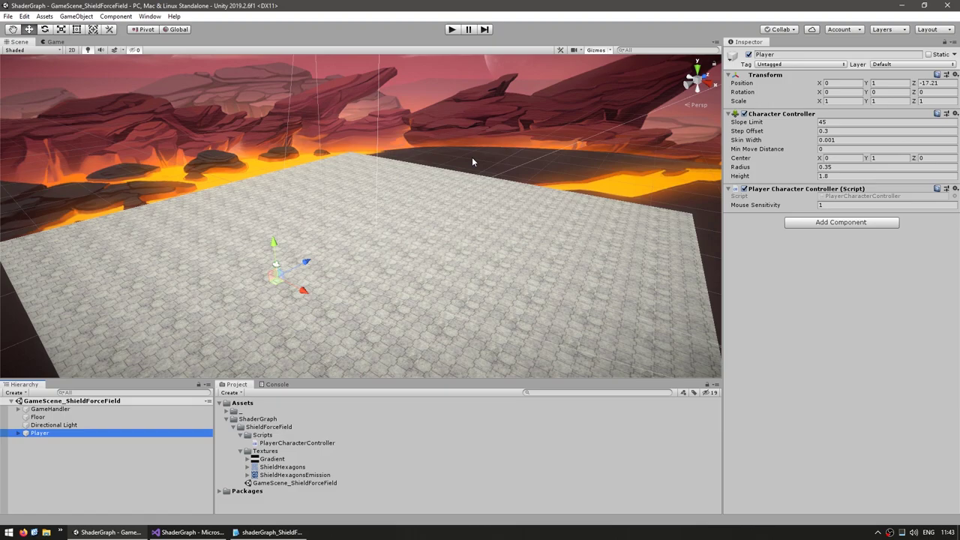
{"action": "left_click", "coordinate": [268, 459]}
{"action": "left_click", "coordinate": [271, 467]}
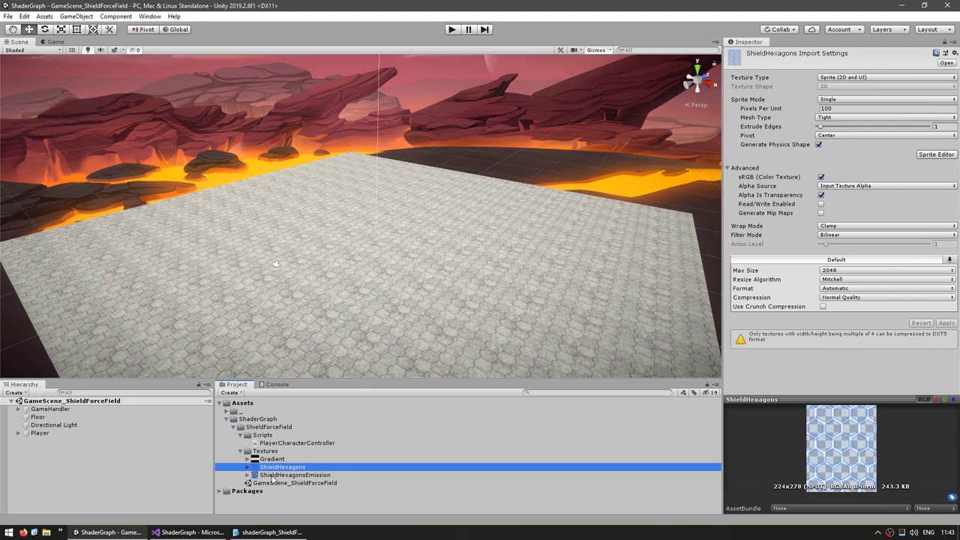
{"action": "left_click", "coordinate": [285, 475]}
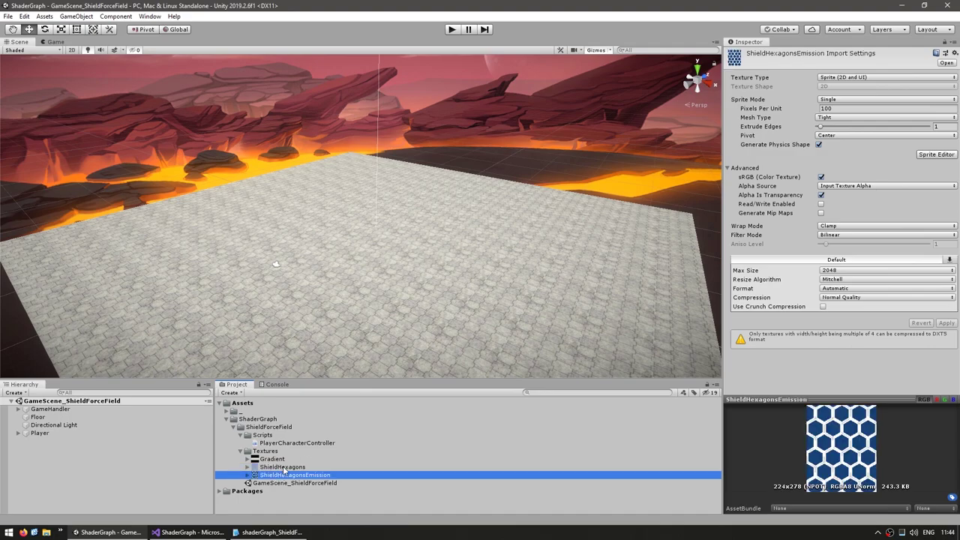
{"action": "left_click", "coordinate": [283, 467]}
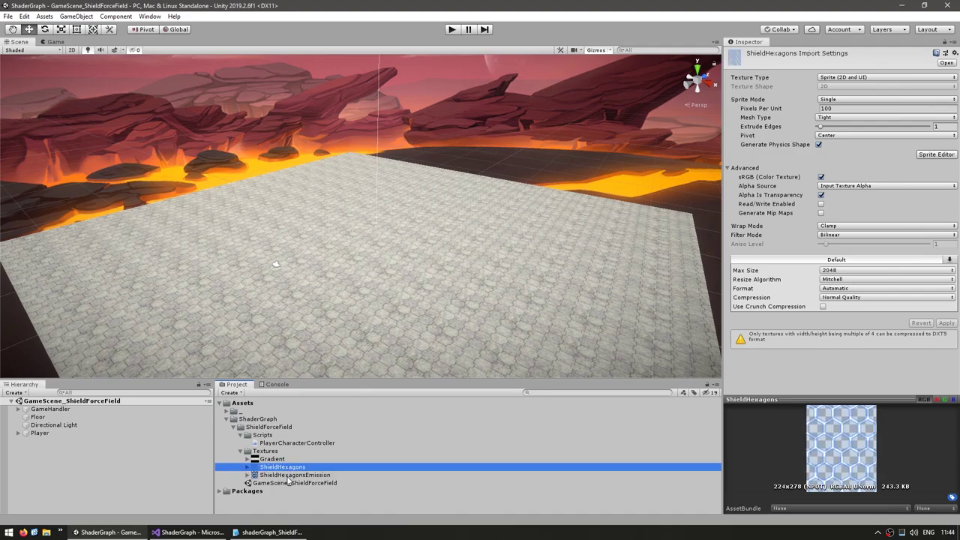
{"action": "left_click", "coordinate": [290, 478]}
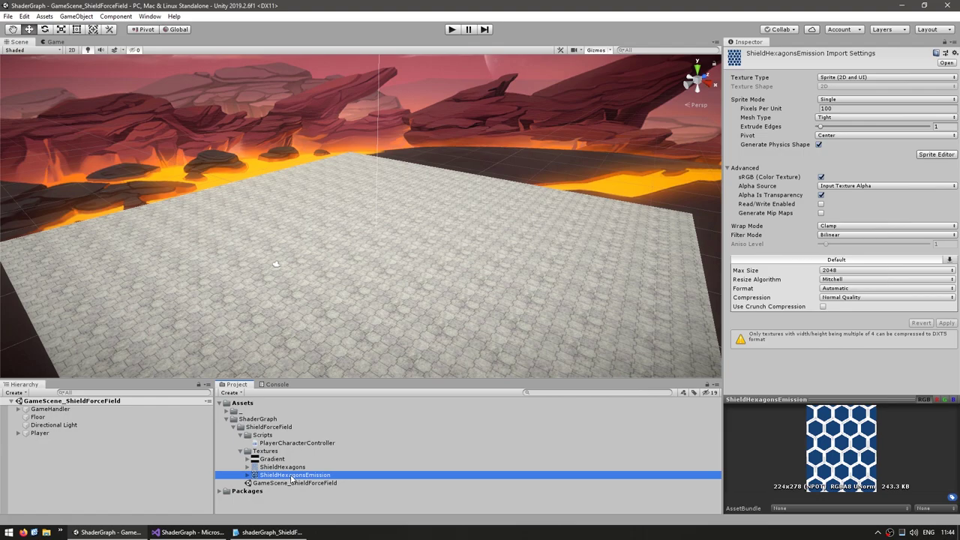
{"action": "left_click", "coordinate": [273, 460]}
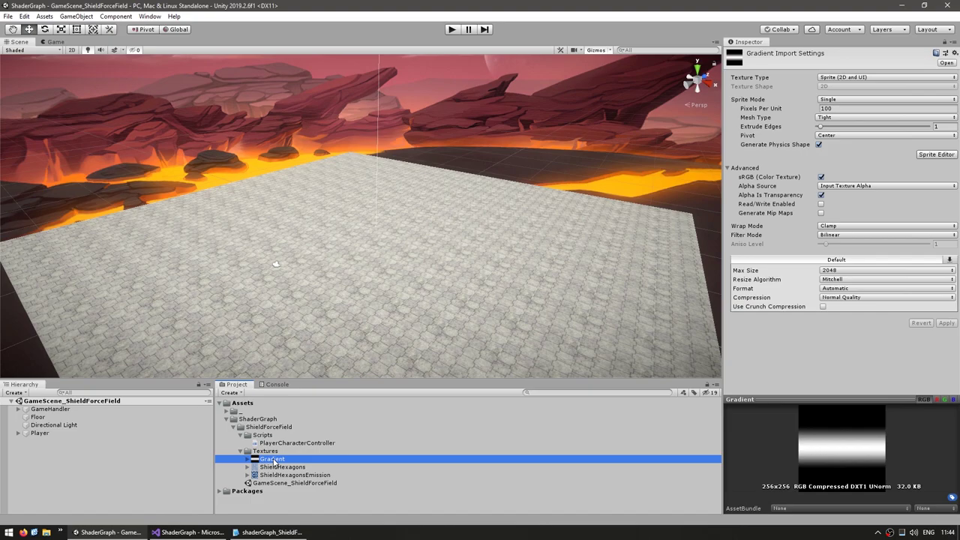
Create a PBR Graph named ShieldPBR in the ShieldForceField folder, and move its PBR Master node aside to make room
{"action": "right_click", "coordinate": [269, 427]}
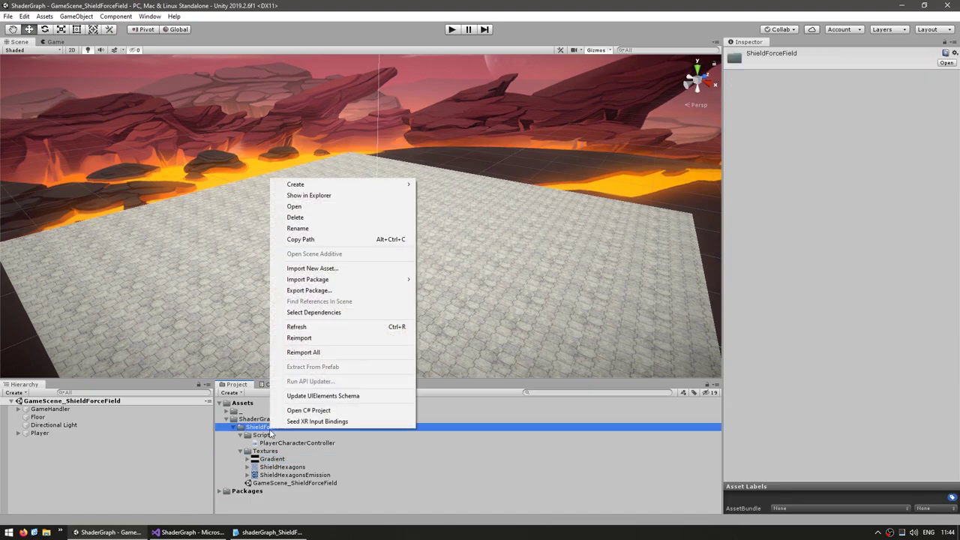
{"action": "mouse_move", "coordinate": [311, 184]}
{"action": "mouse_move", "coordinate": [445, 116]}
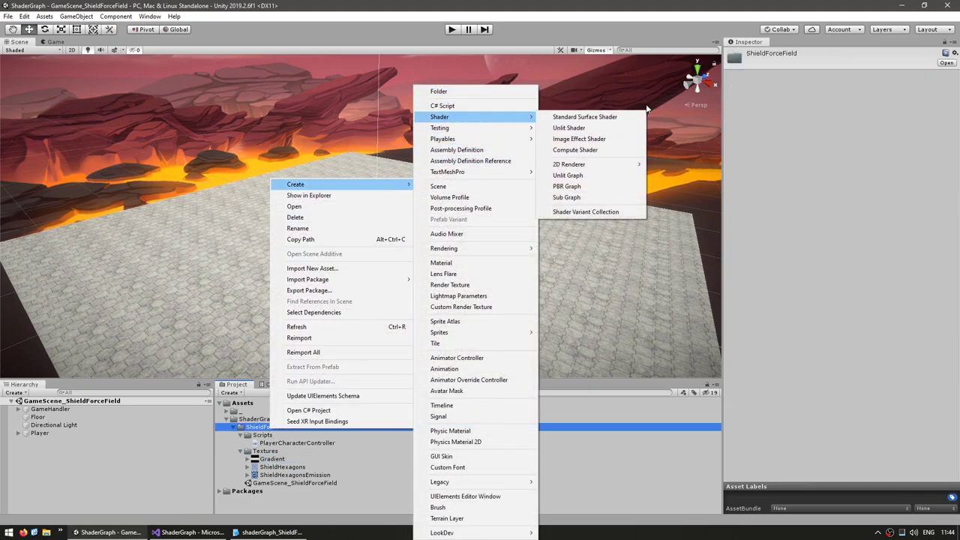
{"action": "left_click", "coordinate": [566, 187]}
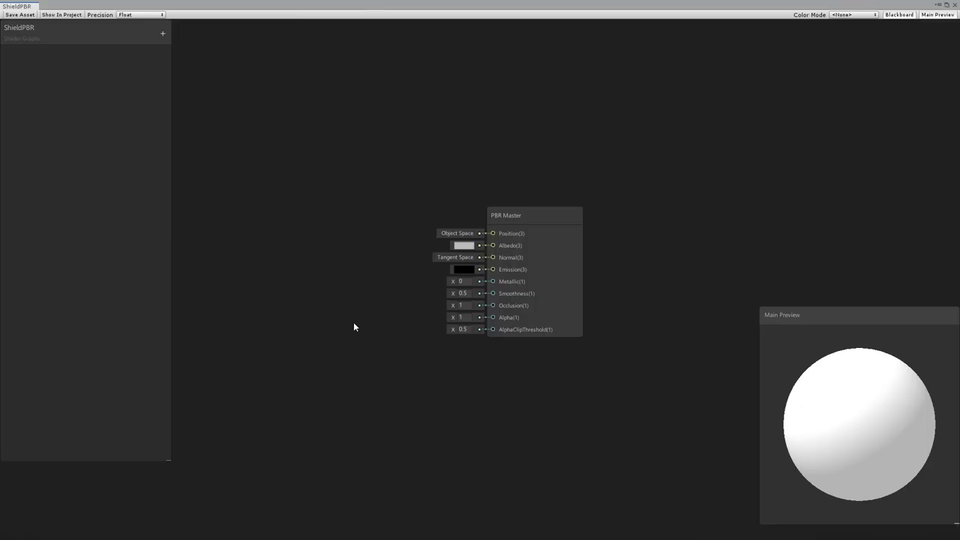
{"action": "left_click_drag", "start_coordinate": [571, 275], "coordinate": [636, 275]}
{"action": "left_click", "coordinate": [334, 248]}
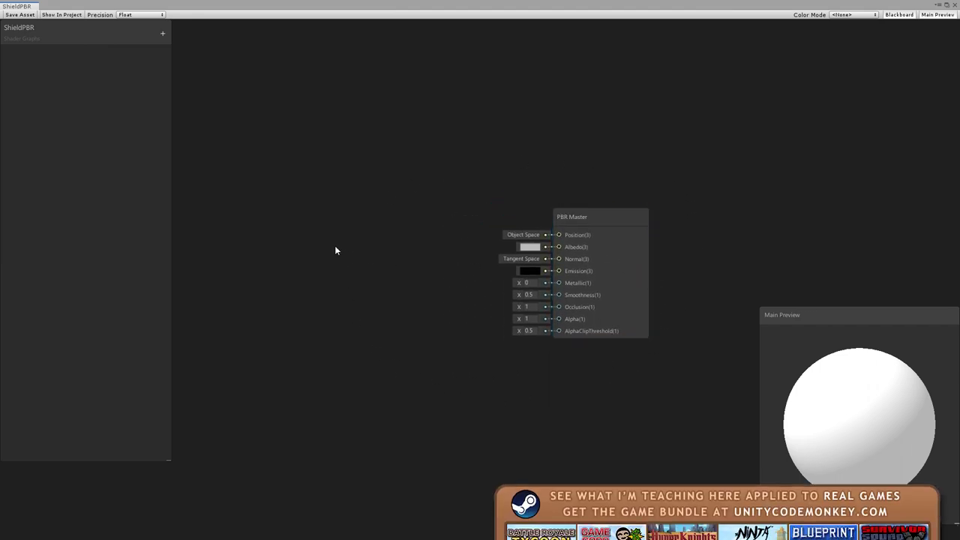
Add a Texture2D property named MainTex with reference _MainTex and default texture ShieldHexagons, and place it in the graph
{"action": "left_click", "coordinate": [163, 33]}
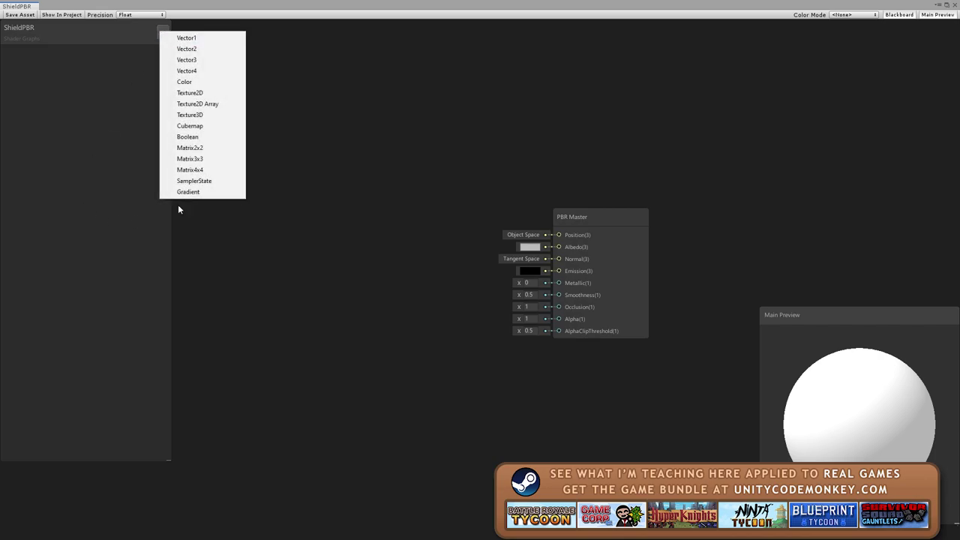
{"action": "left_click", "coordinate": [192, 93]}
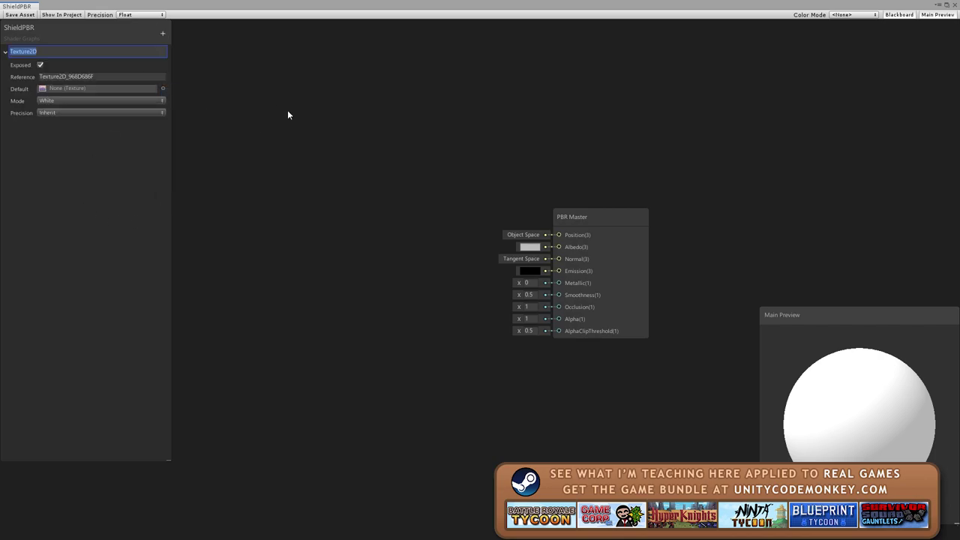
{"action": "type", "text": "MainTex"}
{"action": "key", "text": "Return"}
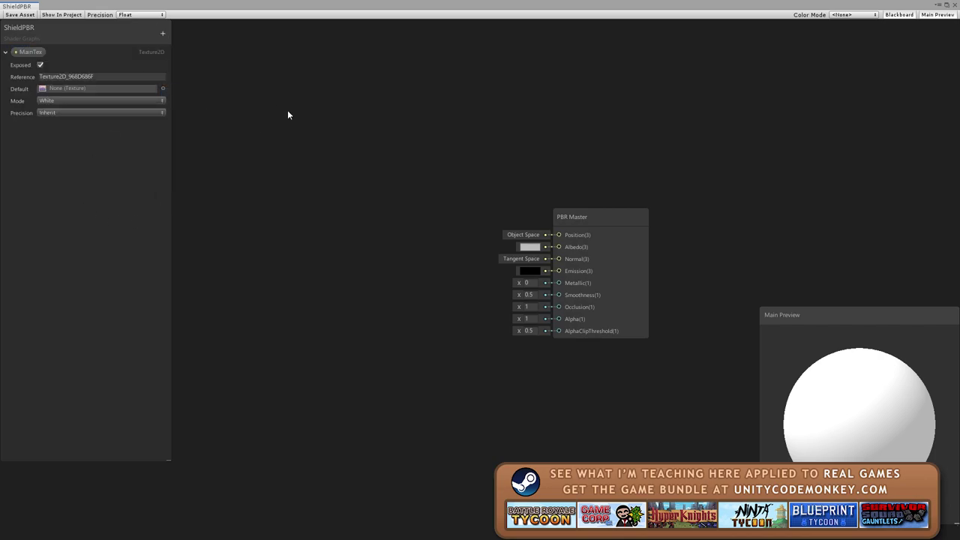
{"action": "left_click", "coordinate": [95, 76]}
{"action": "type", "text": "_MainTex"}
{"action": "key", "text": "Return"}
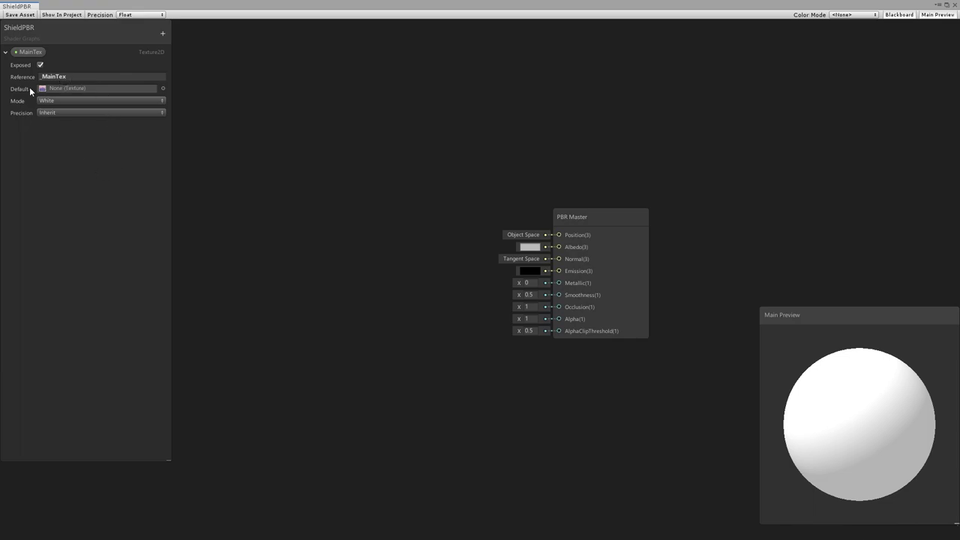
{"action": "left_click", "coordinate": [163, 88]}
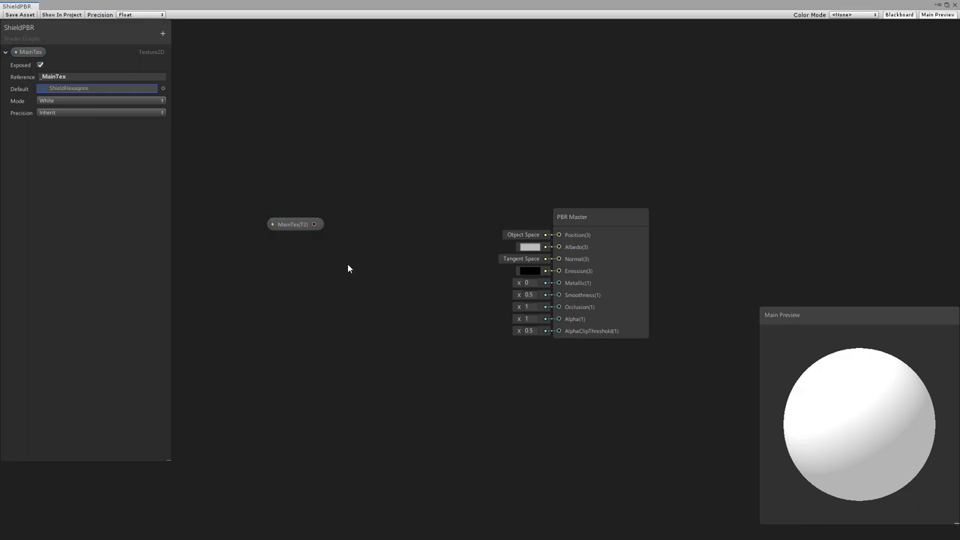
Add a Sample Texture 2D node and connect the MainTex property to its Texture input
{"action": "key", "text": "space"}
{"action": "type", "text": "sample"}
{"action": "key", "text": "Down"}
{"action": "key", "text": "Down"}
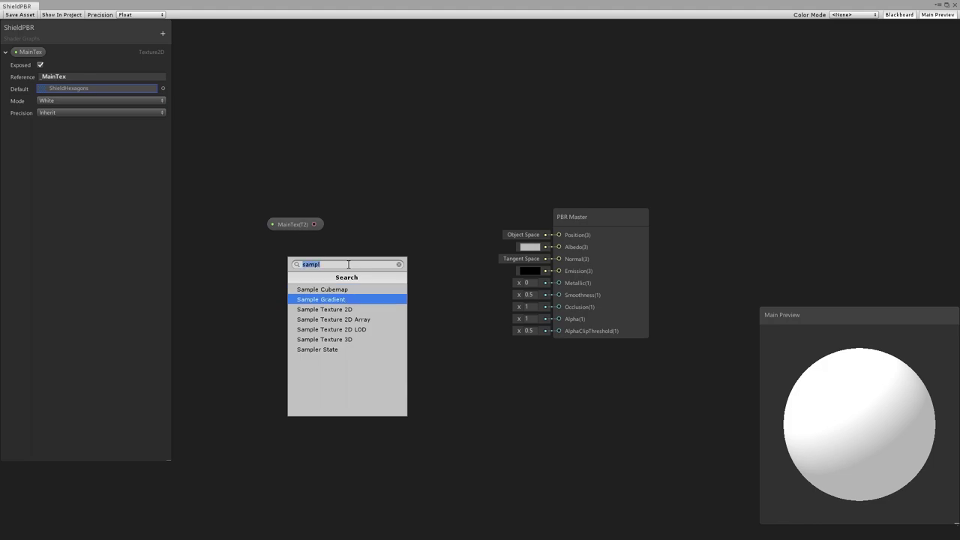
{"action": "key", "text": "Return"}
{"action": "left_click_drag", "start_coordinate": [385, 288], "coordinate": [392, 201]}
{"action": "left_click_drag", "start_coordinate": [293, 226], "coordinate": [363, 217]}
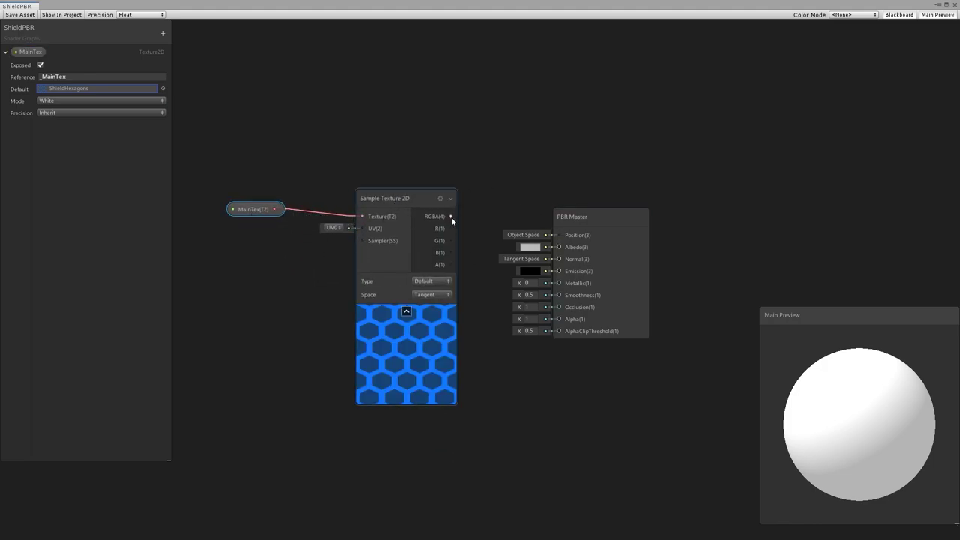
Connect the texture sample's RGBA output to the PBR Master's Albedo input and spread the nodes apart
{"action": "left_click_drag", "start_coordinate": [451, 217], "coordinate": [559, 247]}
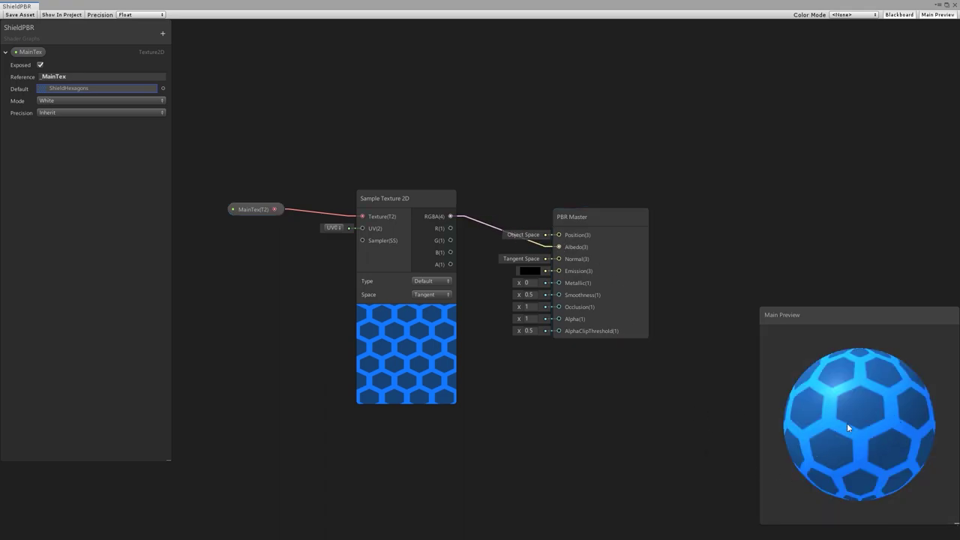
{"action": "left_click_drag", "start_coordinate": [609, 213], "coordinate": [680, 190]}
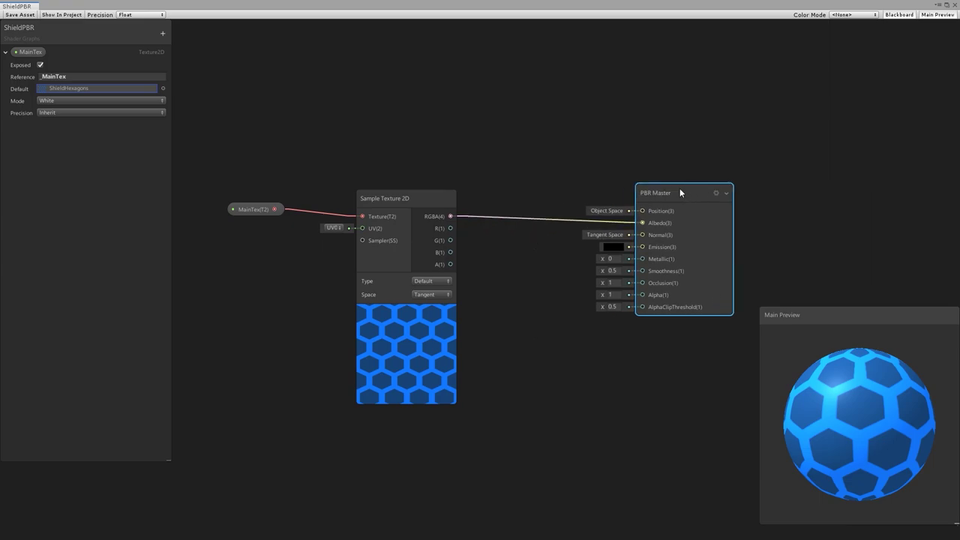
{"action": "left_click_drag", "start_coordinate": [246, 214], "coordinate": [227, 216]}
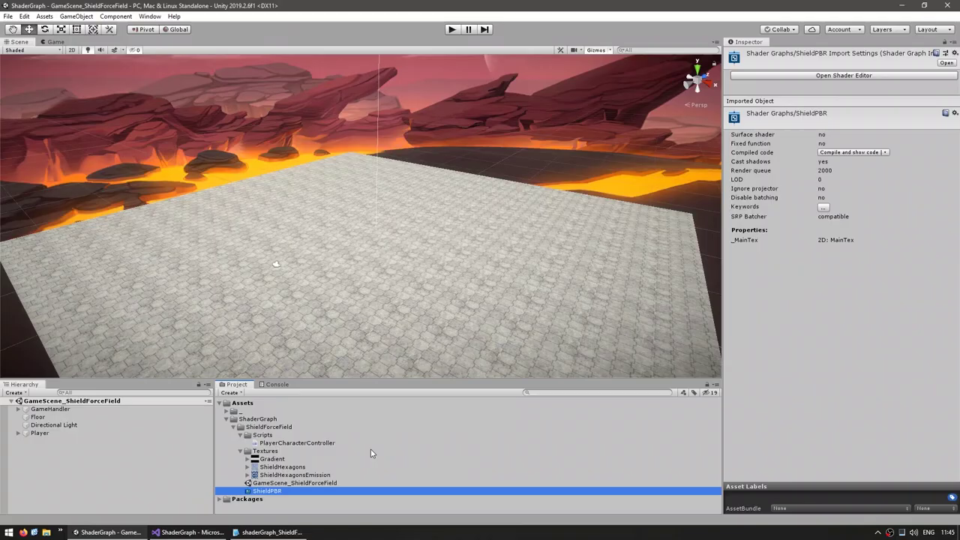
Create a 3D sphere in the scene and set its scale to 30 on all three axes
{"action": "right_click", "coordinate": [122, 482]}
{"action": "mouse_move", "coordinate": [151, 398]}
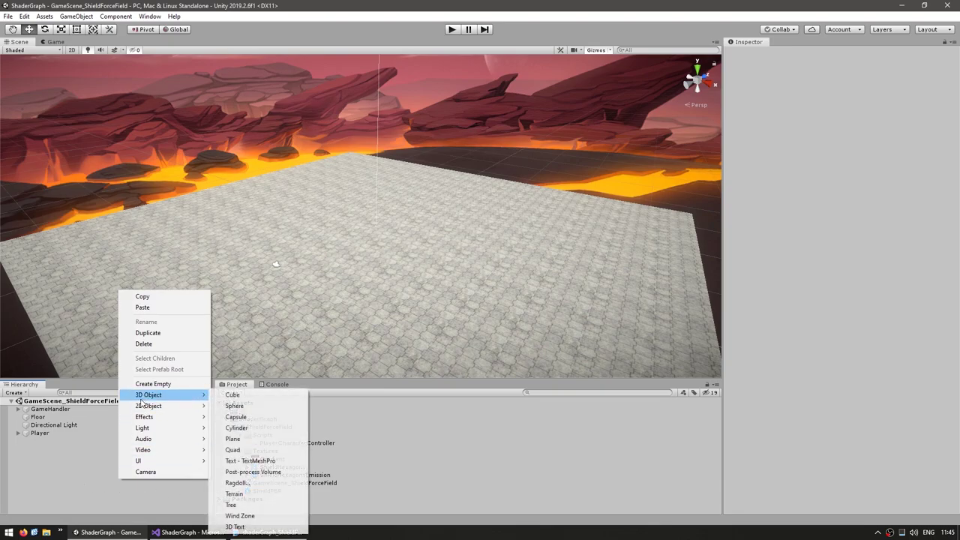
{"action": "left_click", "coordinate": [240, 406]}
{"action": "left_click", "coordinate": [847, 101]}
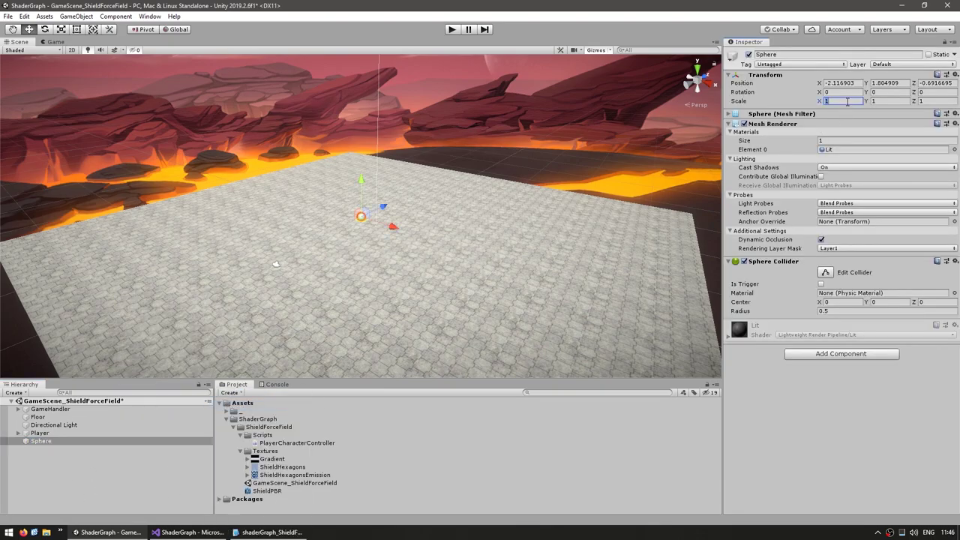
{"action": "type", "text": "3"}
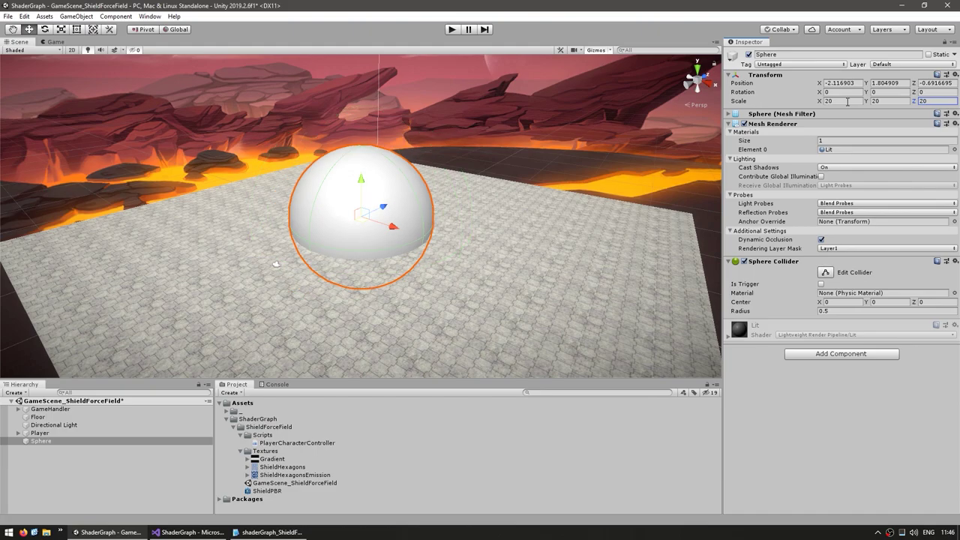
{"action": "type", "text": "0"}
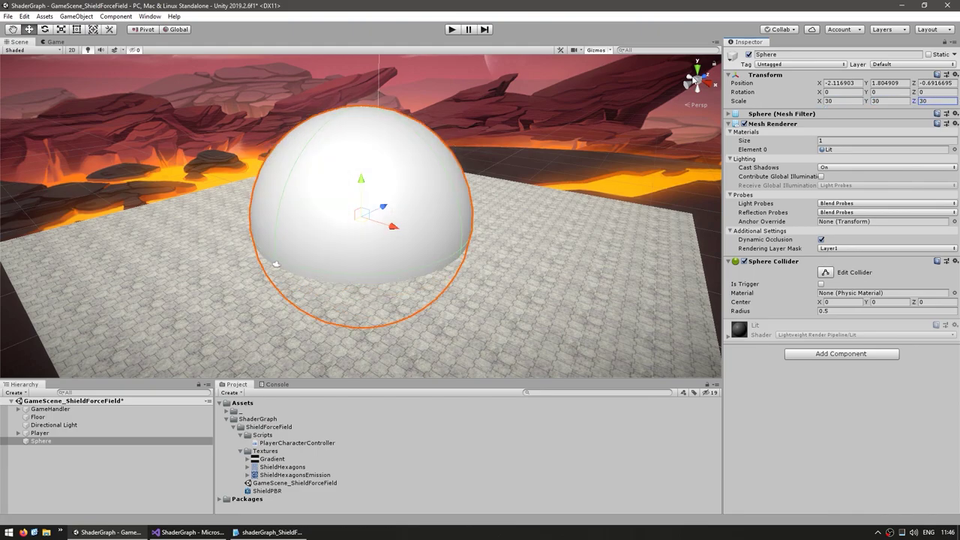
Move the sphere to about X 17.21, Z 14.34 and show the scene from the game camera
{"action": "left_click_drag", "start_coordinate": [360, 195], "coordinate": [557, 268], "text": "alt"}
{"action": "left_click", "coordinate": [55, 41]}
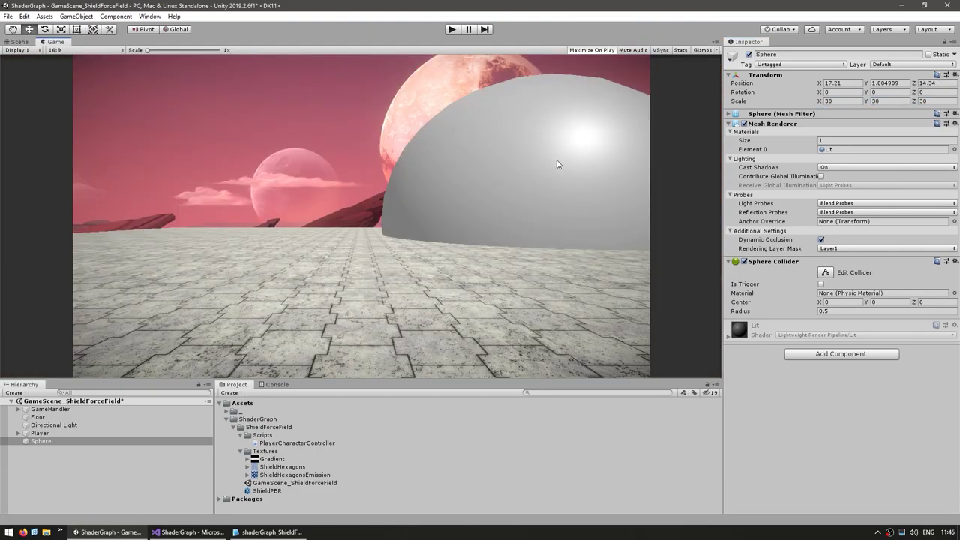
Create a material named Shield from the ShieldPBR shader and assign it to the sphere's Element 0 material slot
{"action": "left_click", "coordinate": [267, 490]}
{"action": "right_click", "coordinate": [282, 490]}
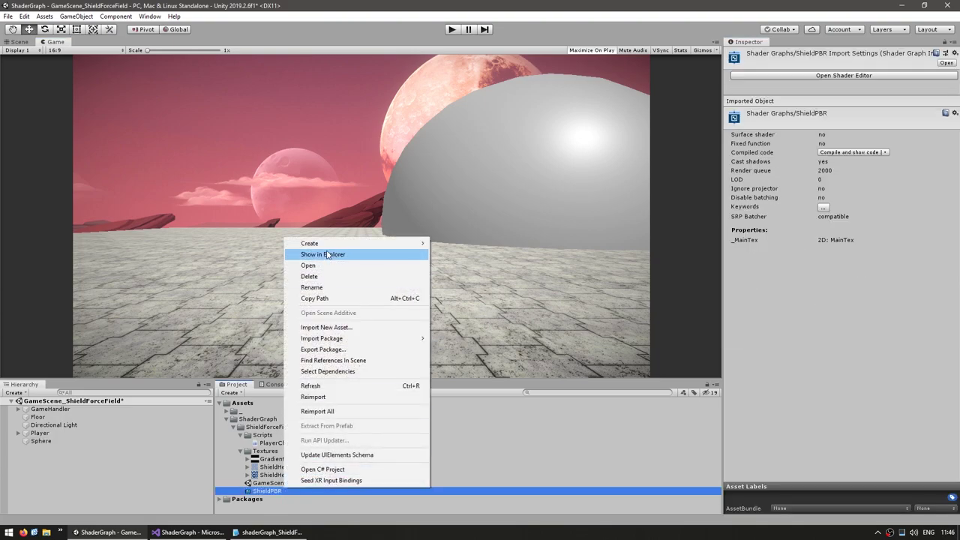
{"action": "mouse_move", "coordinate": [315, 243]}
{"action": "left_click", "coordinate": [454, 263]}
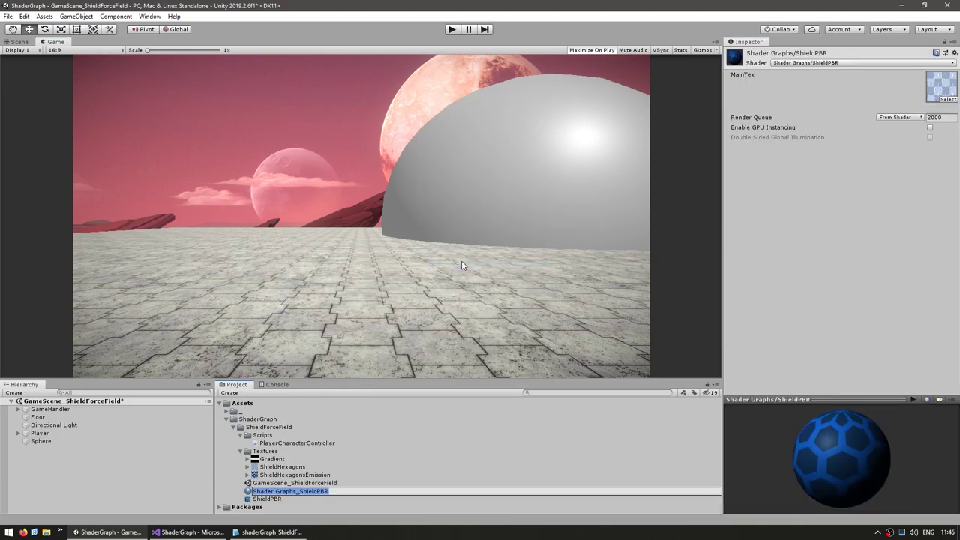
{"action": "type", "text": "Shield"}
{"action": "key", "text": "Return"}
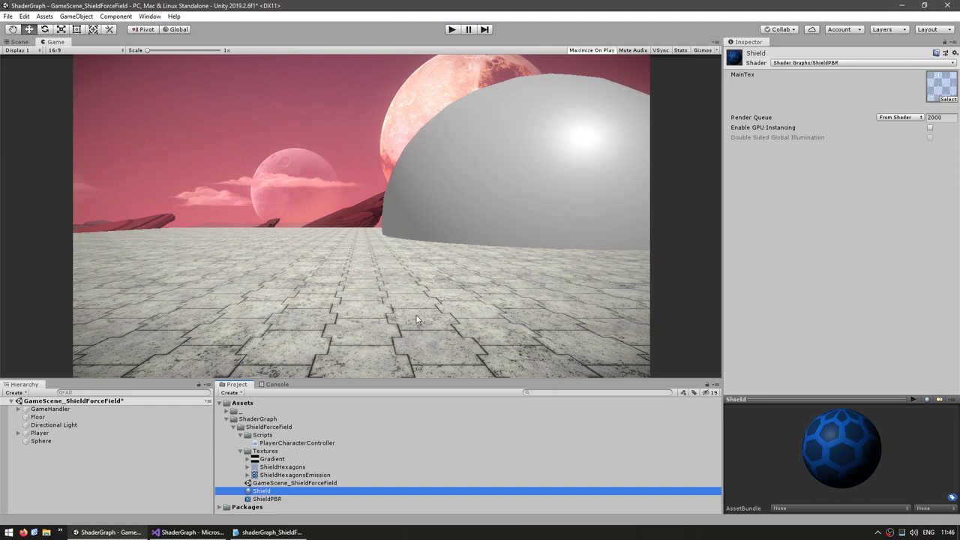
{"action": "left_click", "coordinate": [41, 442]}
{"action": "left_click_drag", "start_coordinate": [255, 494], "coordinate": [828, 153]}
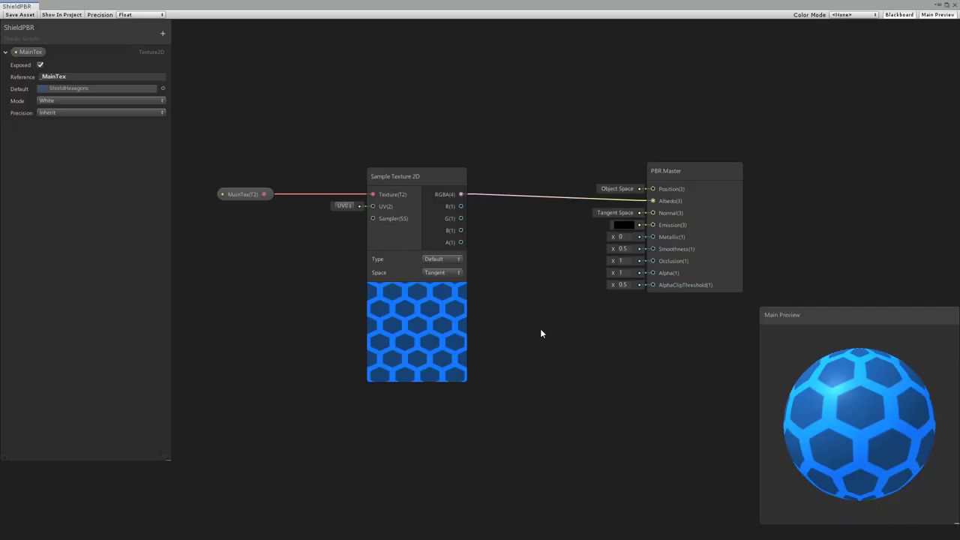
Set the PBR Master node's surface to Transparent and enable Two Sided
{"action": "middle_click_drag", "start_coordinate": [540, 333], "coordinate": [539, 269]}
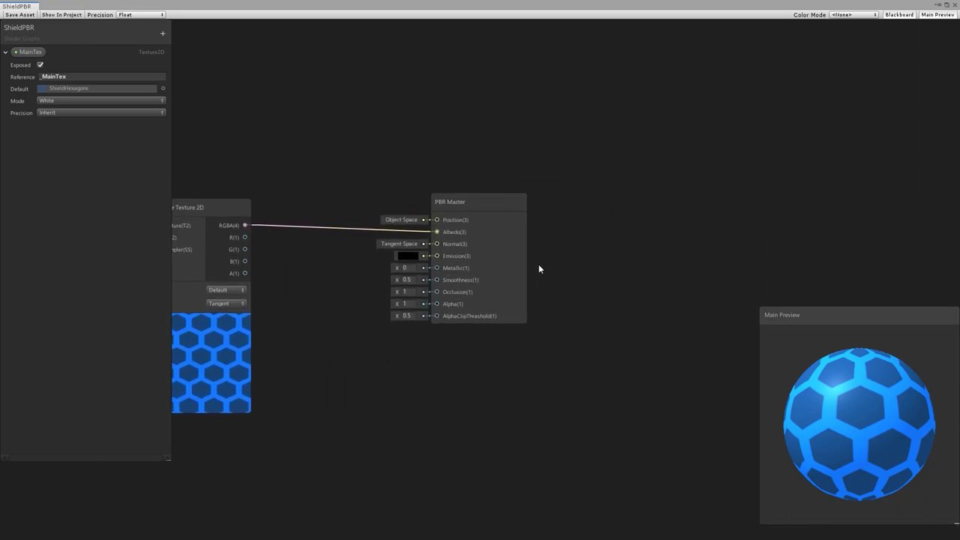
{"action": "left_click", "coordinate": [511, 203]}
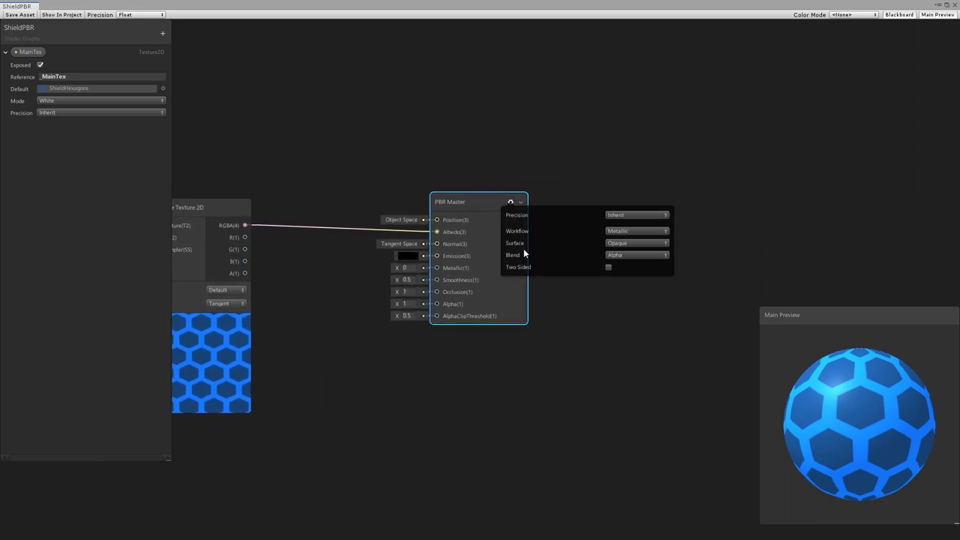
{"action": "left_click", "coordinate": [622, 245]}
{"action": "left_click", "coordinate": [631, 267]}
{"action": "left_click", "coordinate": [609, 268]}
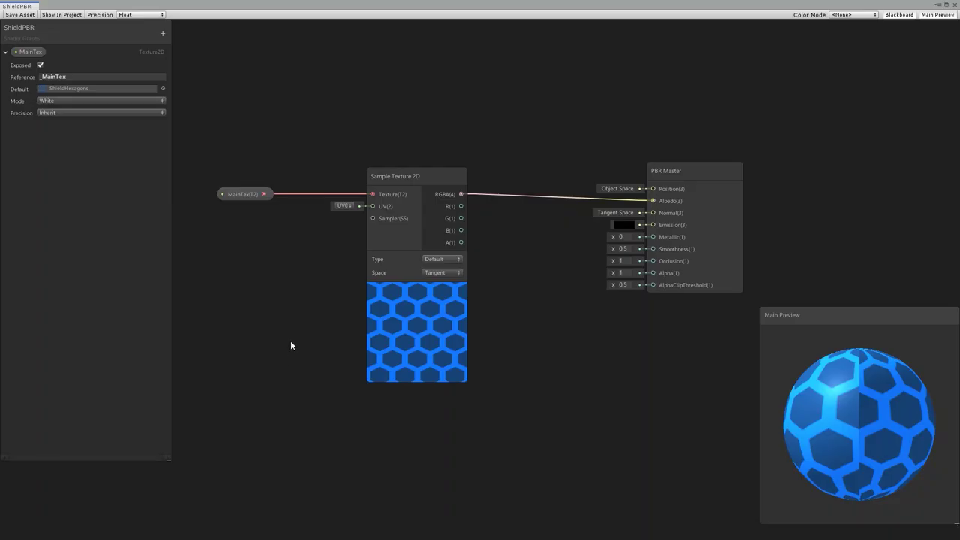
Add a Tiling And Offset node and connect its output to the Sample Texture 2D node's UV input
{"action": "middle_click_drag", "start_coordinate": [258, 327], "coordinate": [433, 352]}
{"action": "key", "text": "space"}
{"action": "type", "text": "til"}
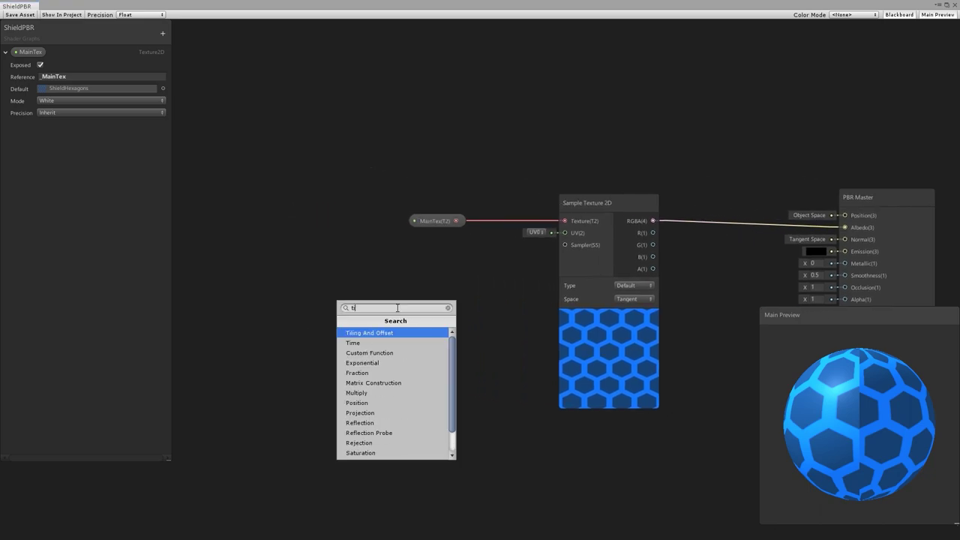
{"action": "left_click", "coordinate": [372, 336]}
{"action": "left_click_drag", "start_coordinate": [426, 317], "coordinate": [566, 232]}
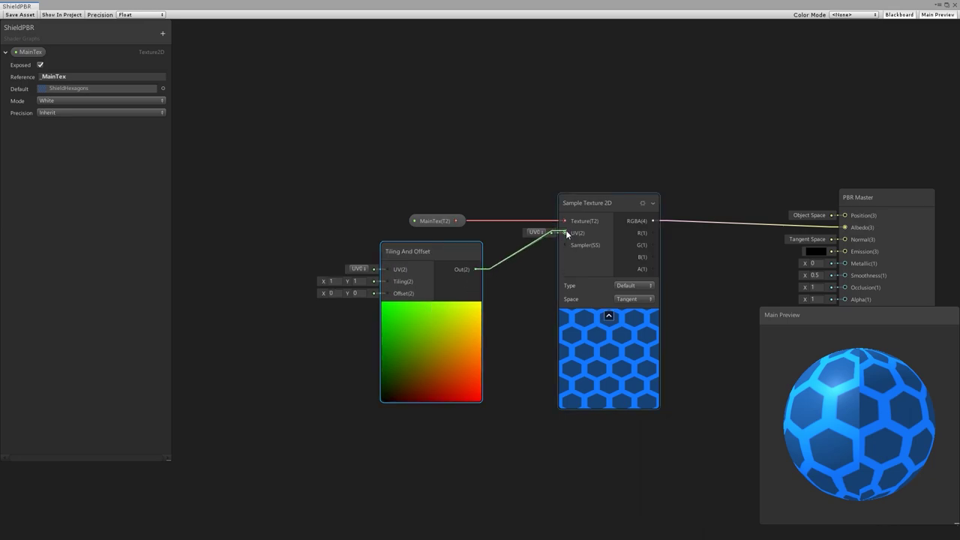
Set the Tiling And Offset node's tiling to X 10, Y 10
{"action": "left_click", "coordinate": [331, 282]}
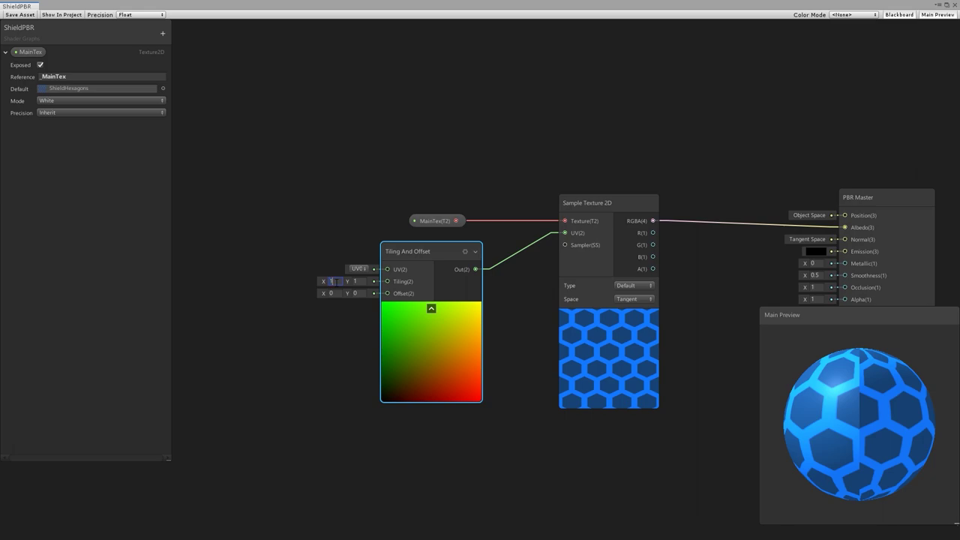
{"action": "type", "text": "10"}
{"action": "key", "text": "Tab"}
{"action": "type", "text": "10"}
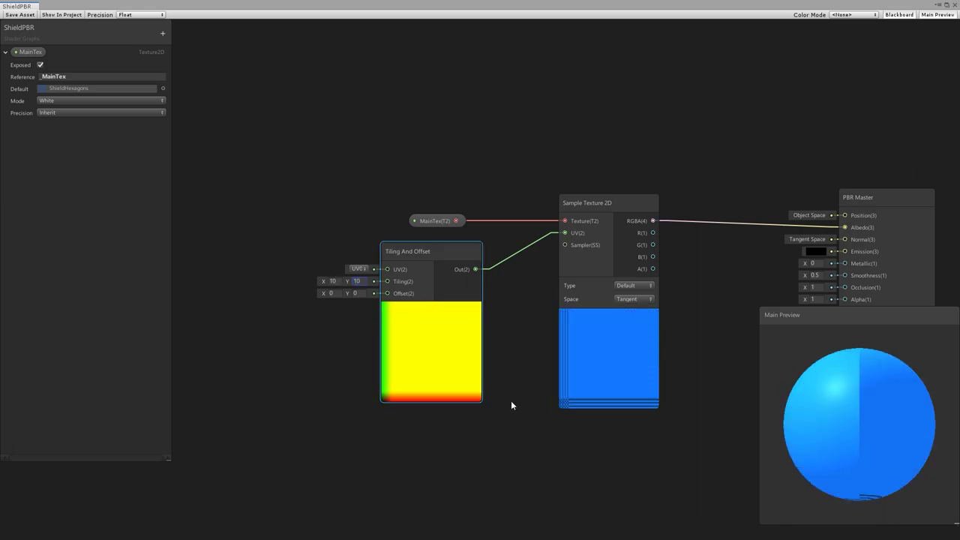
Set the ShieldHexagons texture's wrap mode to Repeat and apply the import settings
{"action": "mouse_move", "coordinate": [575, 386]}
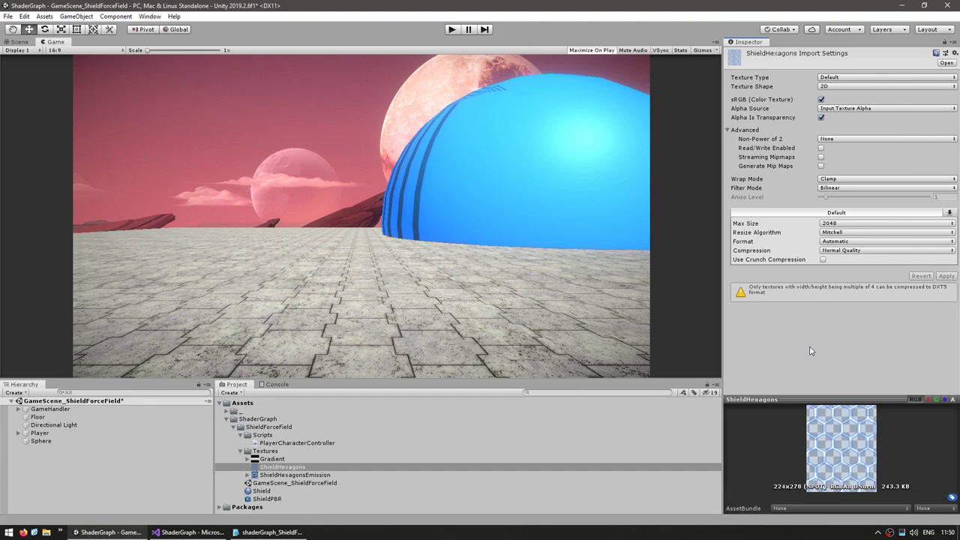
{"action": "left_click", "coordinate": [738, 180]}
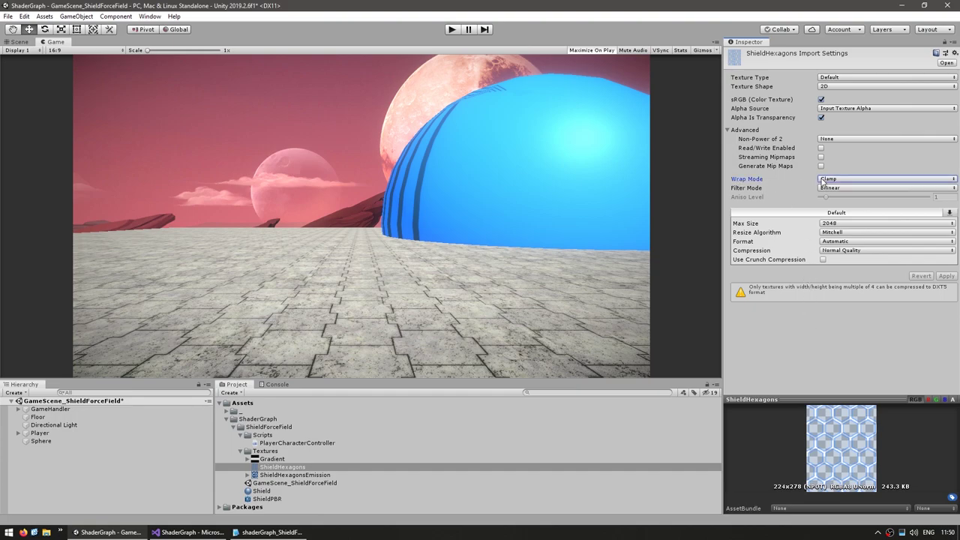
{"action": "left_click", "coordinate": [827, 183]}
{"action": "left_click", "coordinate": [843, 191]}
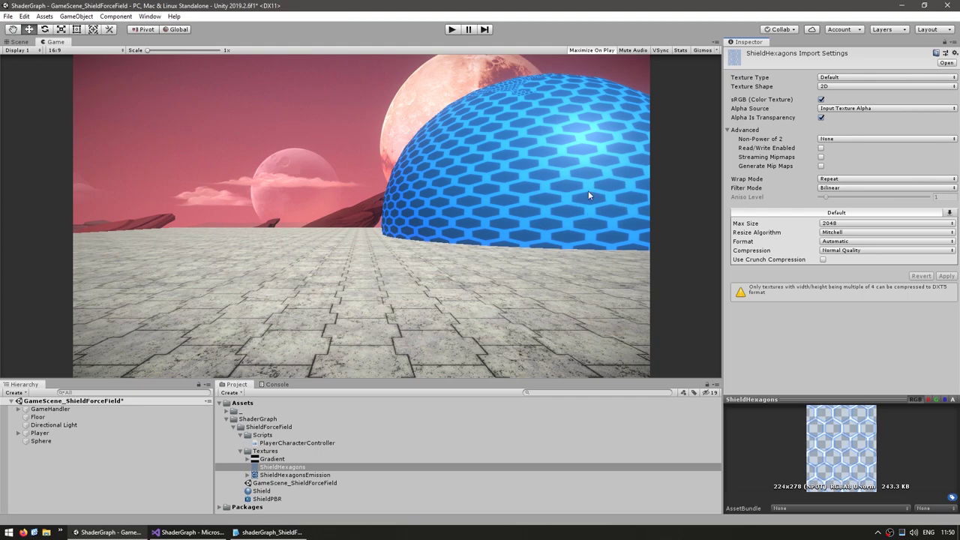
Set the wrap mode of both the Gradient and ShieldHexagonsEmission textures to Repeat and apply the change
{"action": "left_click", "coordinate": [282, 467]}
{"action": "left_click", "coordinate": [273, 459]}
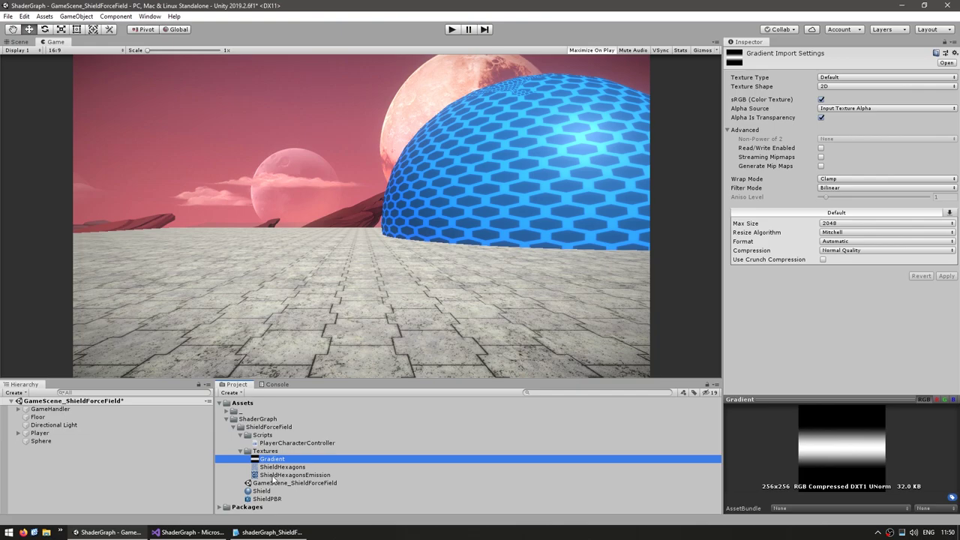
{"action": "left_click", "coordinate": [274, 475], "text": "ctrl"}
{"action": "left_click", "coordinate": [828, 179]}
{"action": "left_click", "coordinate": [840, 190]}
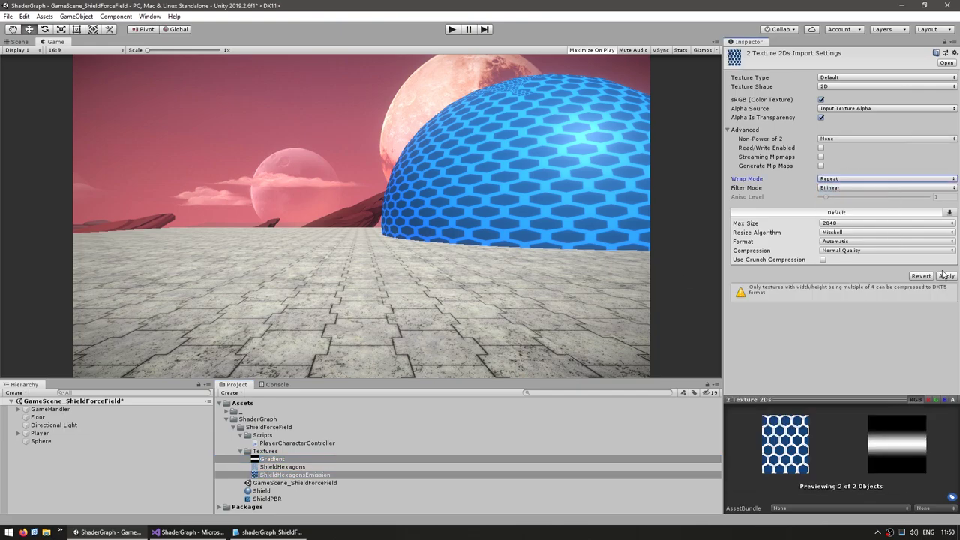
{"action": "left_click", "coordinate": [944, 276]}
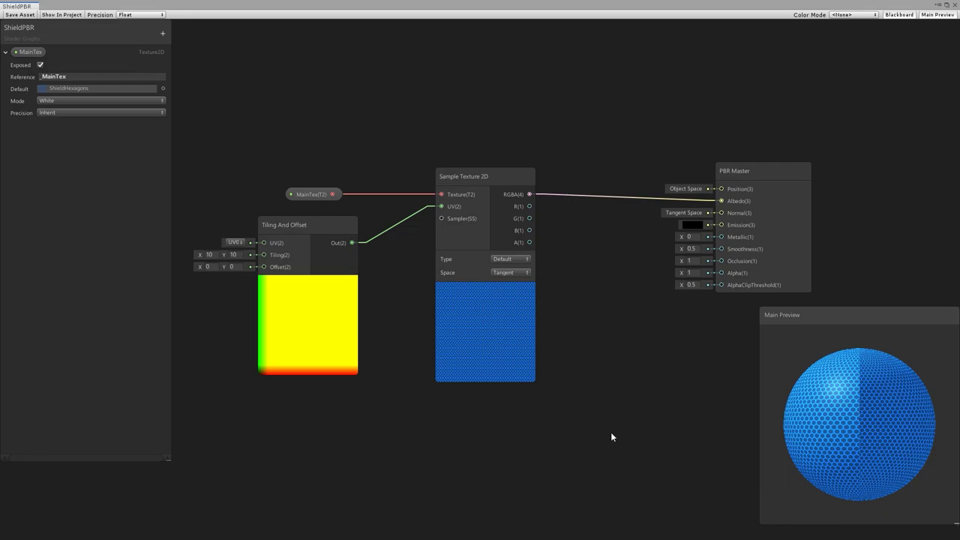
Set the Tiling And Offset node's tiling to X 5, Y 5 in the ShieldPBR graph
{"action": "left_click", "coordinate": [207, 255]}
{"action": "type", "text": "5"}
{"action": "key", "text": "Tab"}
{"action": "type", "text": "5"}
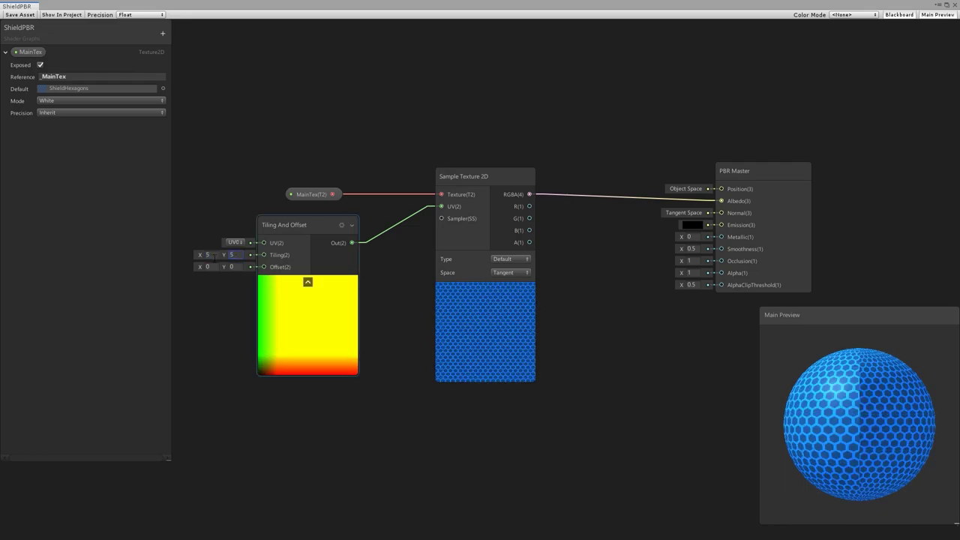
{"action": "left_click", "coordinate": [398, 308]}
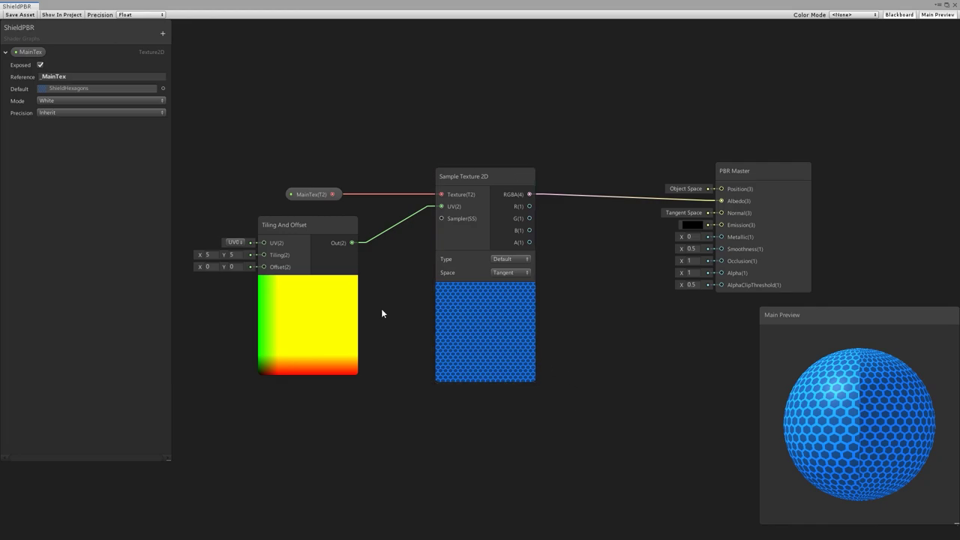
Add a Vector2 property named MainTexTiling with reference _MainTexTiling and default X 5, Y 5
{"action": "left_click", "coordinate": [163, 33]}
{"action": "left_click", "coordinate": [184, 49]}
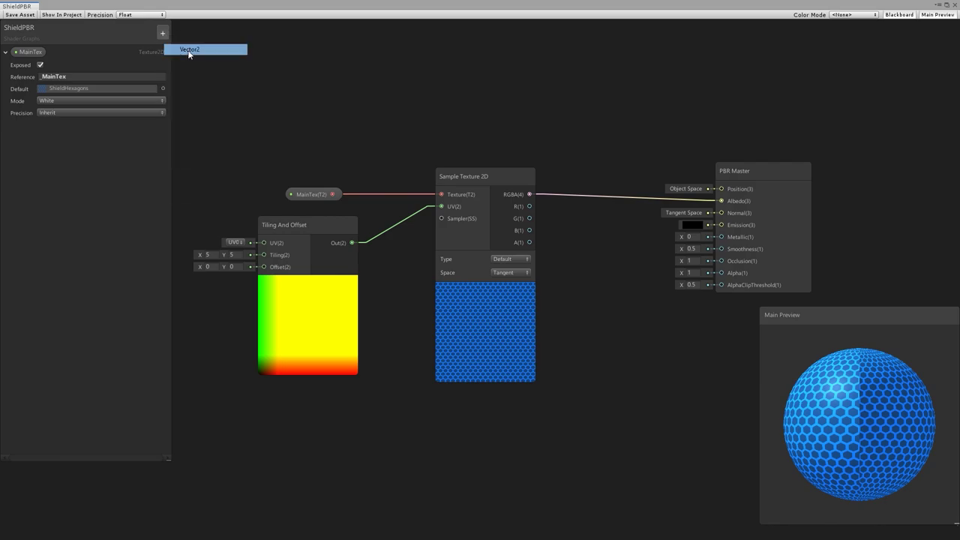
{"action": "type", "text": "MainT"}
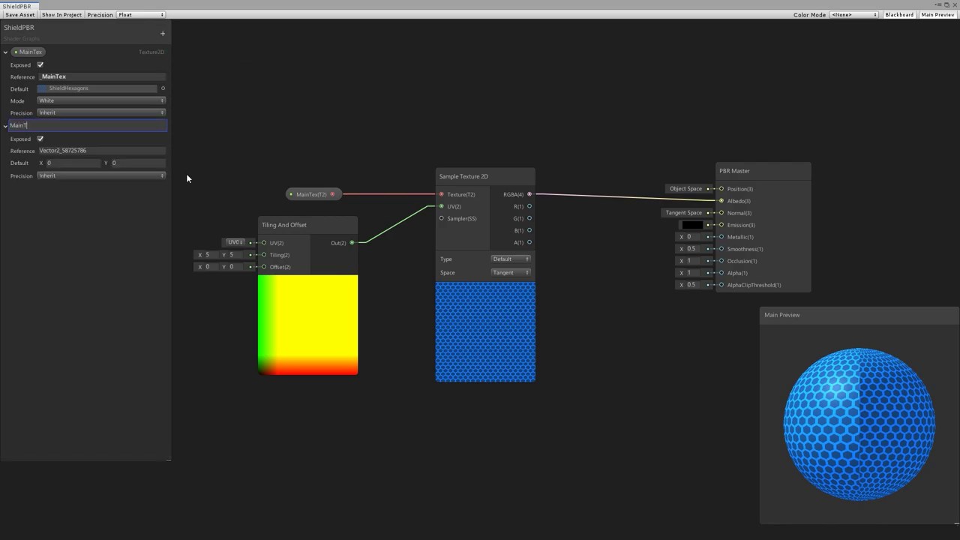
{"action": "type", "text": "exTiling"}
{"action": "key", "text": "Return"}
{"action": "left_click", "coordinate": [90, 162]}
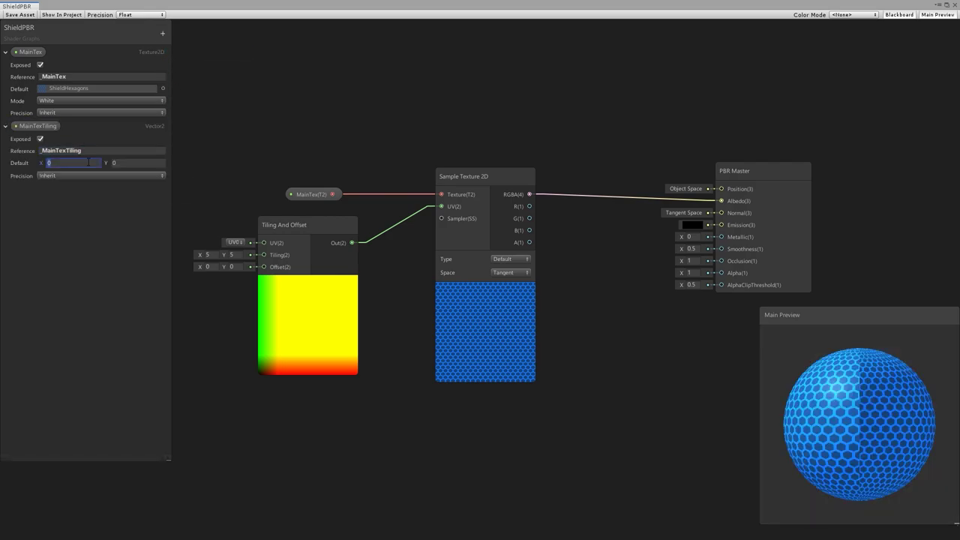
{"action": "type", "text": "5"}
{"action": "key", "text": "Tab"}
Place the MainTexTiling property in the graph, connect it to the Tiling And Offset node's Tiling input, and collapse that node's preview
{"action": "middle_click_drag", "start_coordinate": [258, 180], "coordinate": [413, 192]}
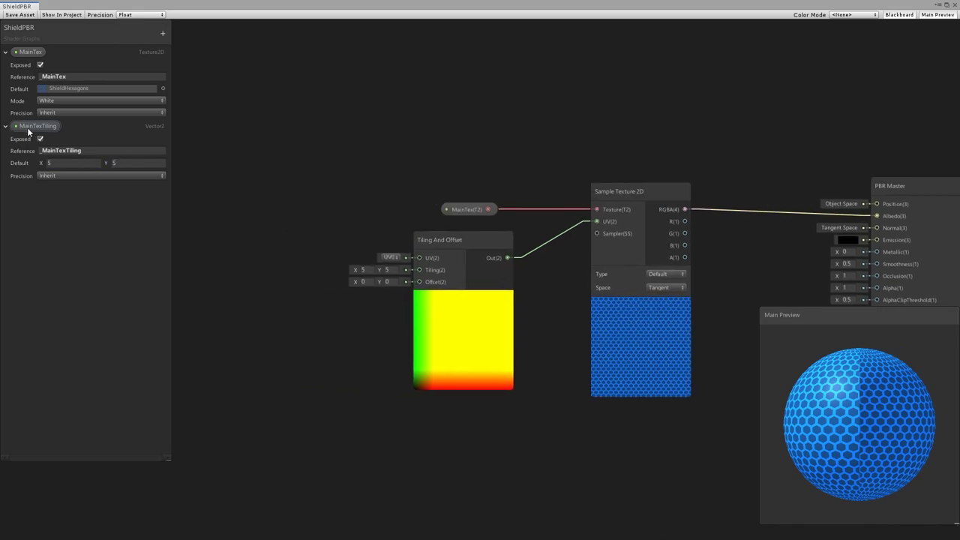
{"action": "left_click_drag", "start_coordinate": [31, 126], "coordinate": [420, 270]}
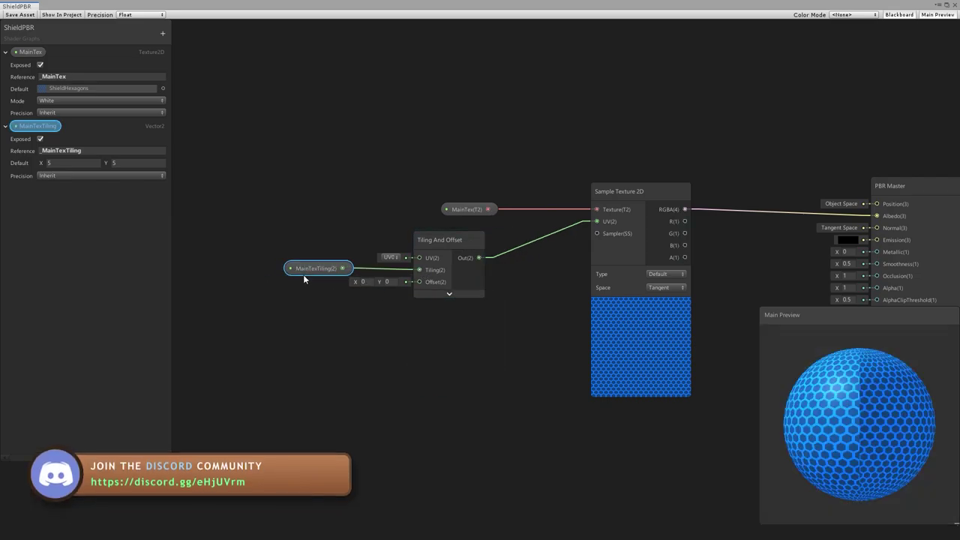
{"action": "left_click_drag", "start_coordinate": [303, 275], "coordinate": [279, 277]}
{"action": "left_click", "coordinate": [435, 364]}
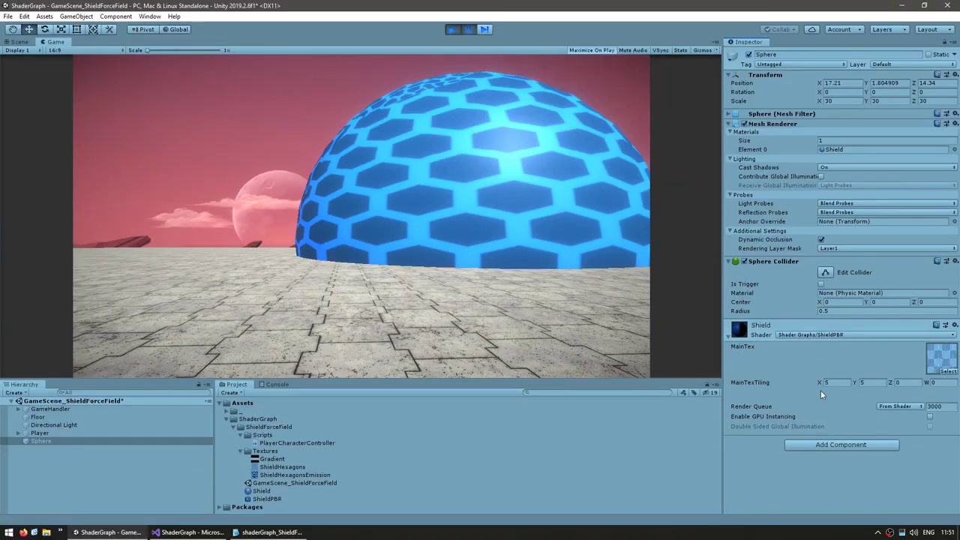
Set MainTexTiling on the sphere's Shield material to X 10, Y 10 while the game is running
{"action": "left_click", "coordinate": [831, 382]}
{"action": "type", "text": "10"}
{"action": "key", "text": "Tab"}
{"action": "type", "text": "10"}
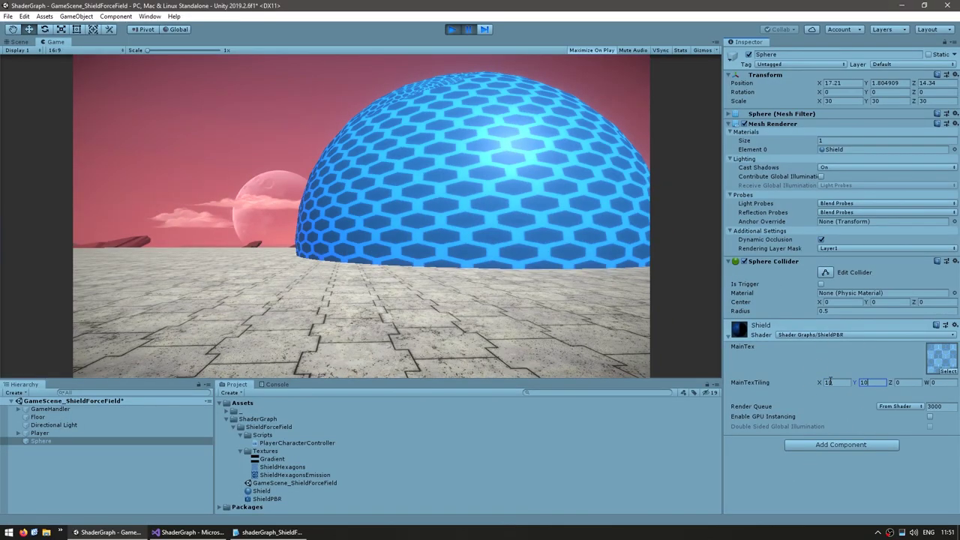
{"action": "key", "text": "Return"}
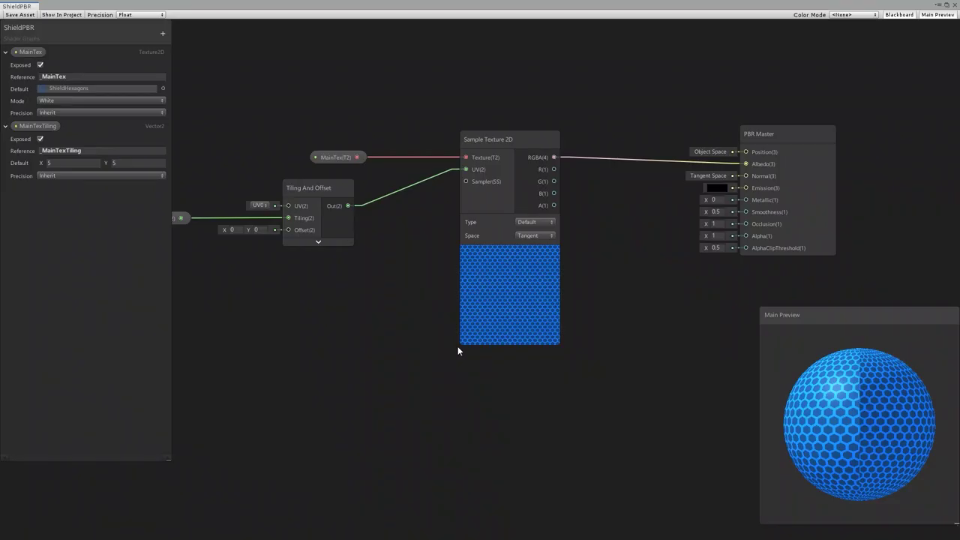
Connect the Sample Texture 2D node's A output to the PBR Master's Alpha input
{"action": "middle_click_drag", "start_coordinate": [672, 307], "coordinate": [561, 343]}
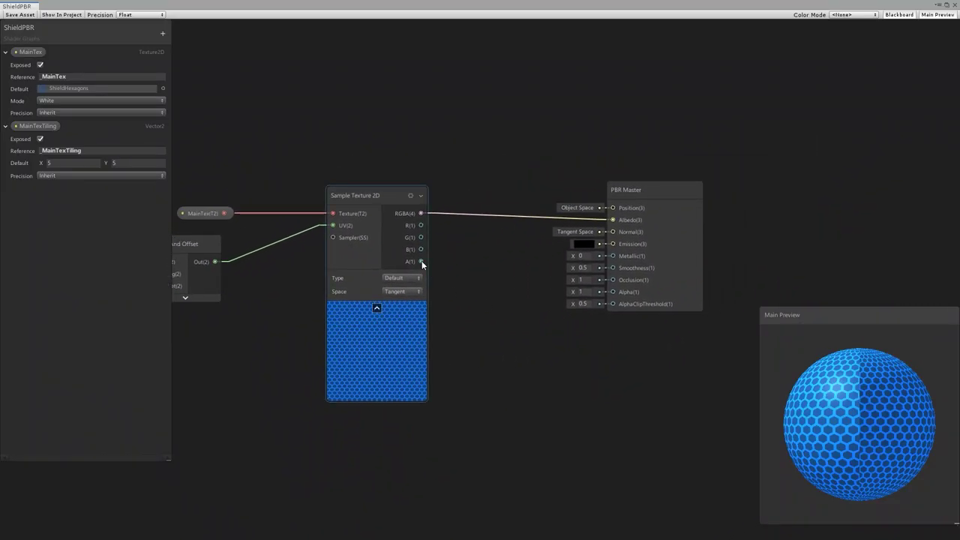
{"action": "left_click_drag", "start_coordinate": [420, 261], "coordinate": [613, 291]}
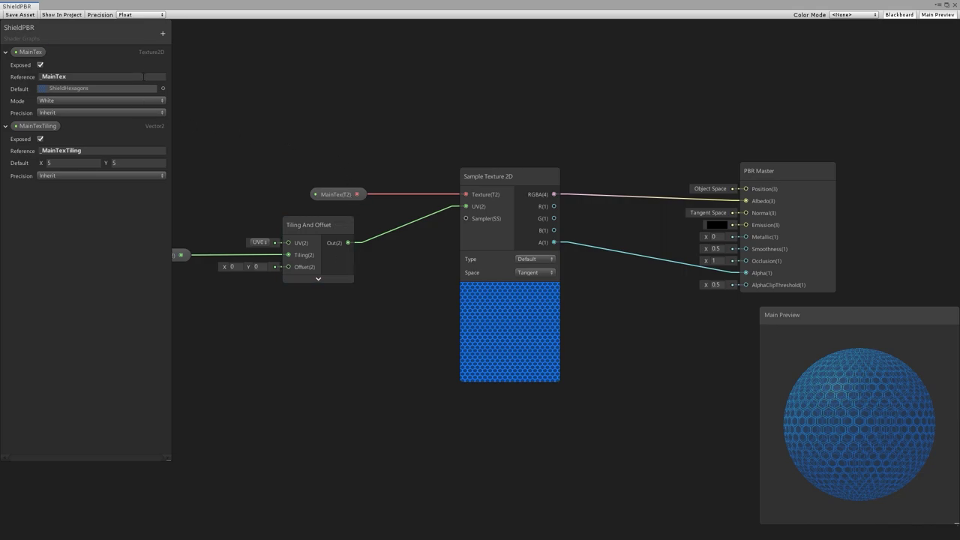
Add a Texture2D property named EmissionTex with reference _EmissionTex and ShieldHexagonsEmission as its default texture
{"action": "left_click", "coordinate": [162, 34]}
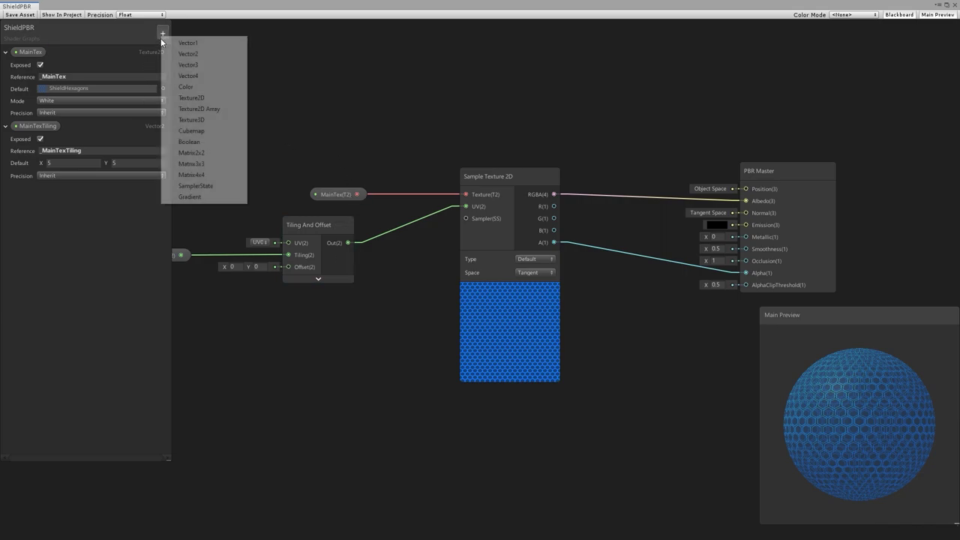
{"action": "left_click", "coordinate": [191, 97]}
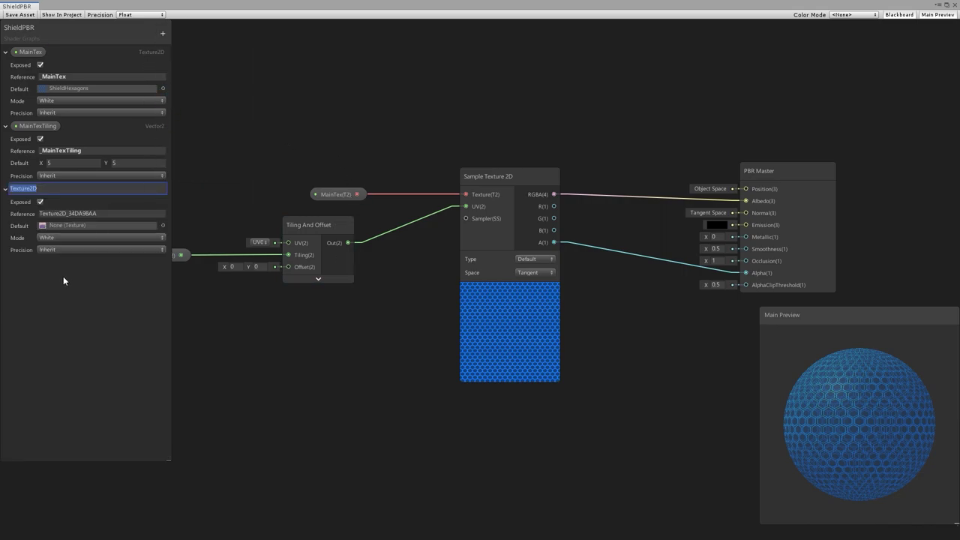
{"action": "type", "text": "EmissionTex"}
{"action": "left_click", "coordinate": [82, 213]}
{"action": "type", "text": "_EmissionTex"}
{"action": "left_click", "coordinate": [68, 226]}
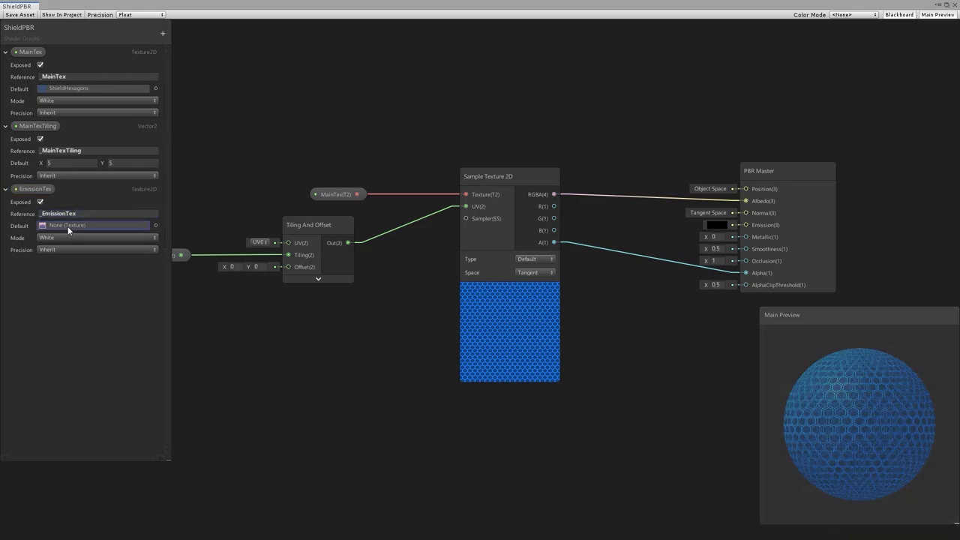
{"action": "left_click", "coordinate": [156, 225]}
{"action": "double_click", "coordinate": [491, 259]}
{"action": "left_click", "coordinate": [97, 237]}
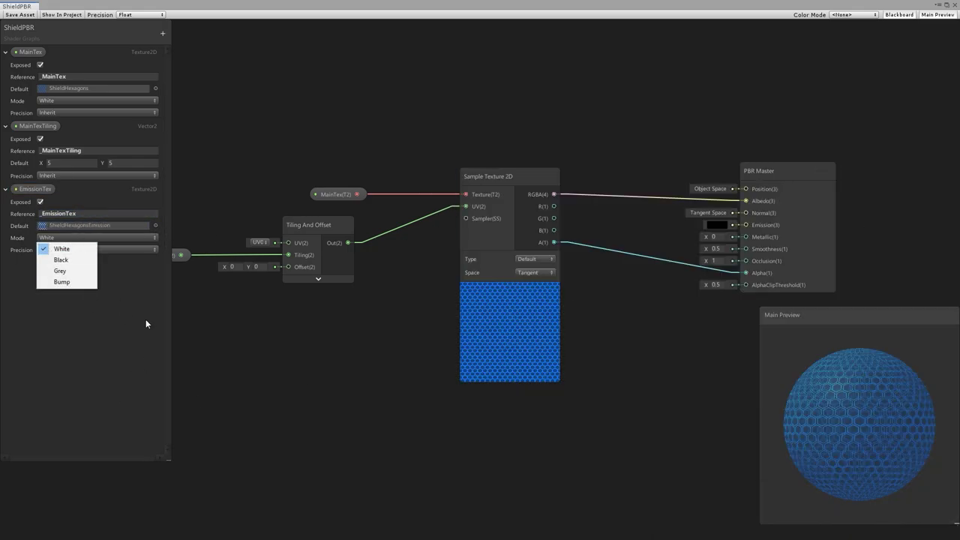
{"action": "left_click", "coordinate": [146, 324]}
Place EmissionTex in the graph and add a second Sample Texture 2D node below the first one
{"action": "left_click_drag", "start_coordinate": [34, 189], "coordinate": [331, 424]}
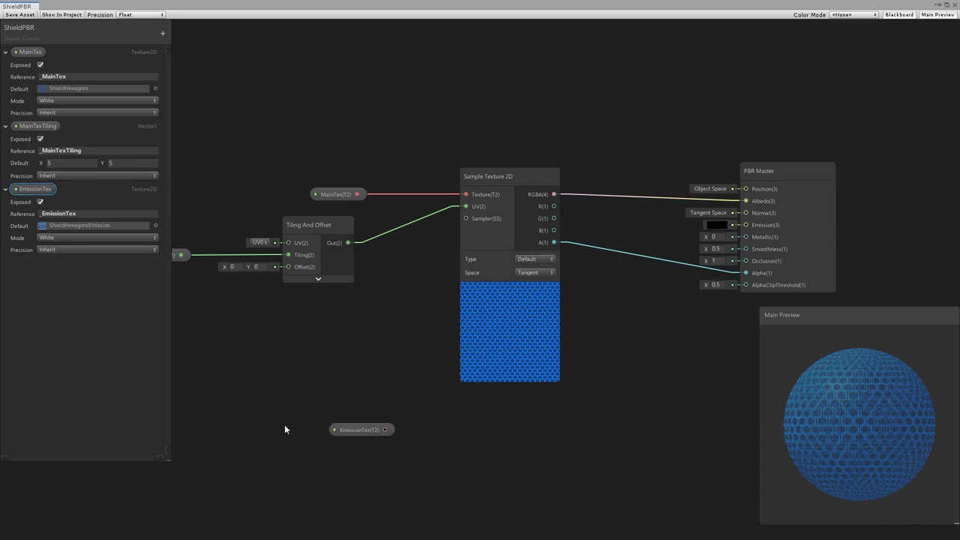
{"action": "key", "text": "space"}
{"action": "type", "text": "sampl"}
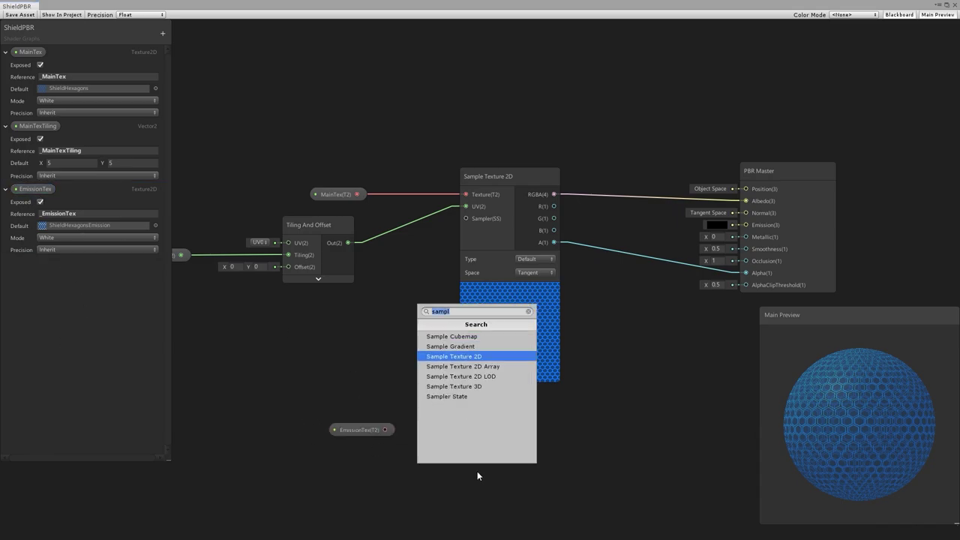
{"action": "key", "text": "Return"}
{"action": "key", "text": "a"}
{"action": "left_click_drag", "start_coordinate": [494, 372], "coordinate": [489, 318]}
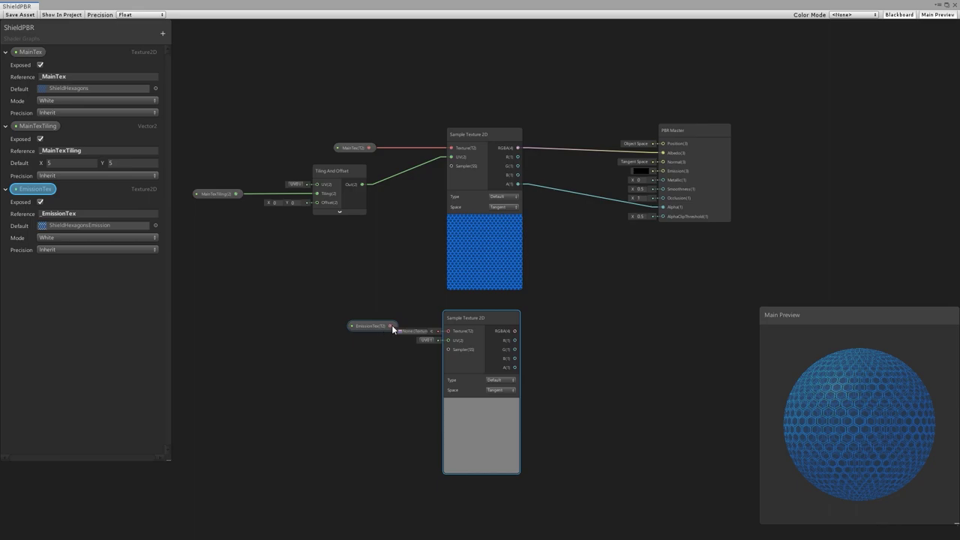
Feed EmissionTex and the Tiling And Offset output into the second Sample Texture 2D, and connect its RGBA output to Emission
{"action": "left_click_drag", "start_coordinate": [392, 328], "coordinate": [481, 314]}
{"action": "left_click_drag", "start_coordinate": [362, 185], "coordinate": [447, 336]}
{"action": "left_click", "coordinate": [477, 310]}
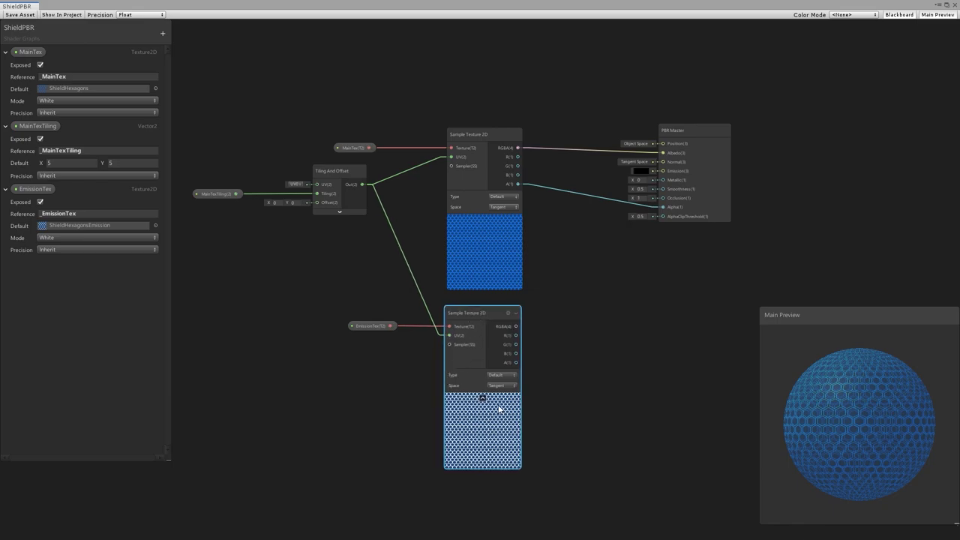
{"action": "left_click_drag", "start_coordinate": [516, 326], "coordinate": [663, 172]}
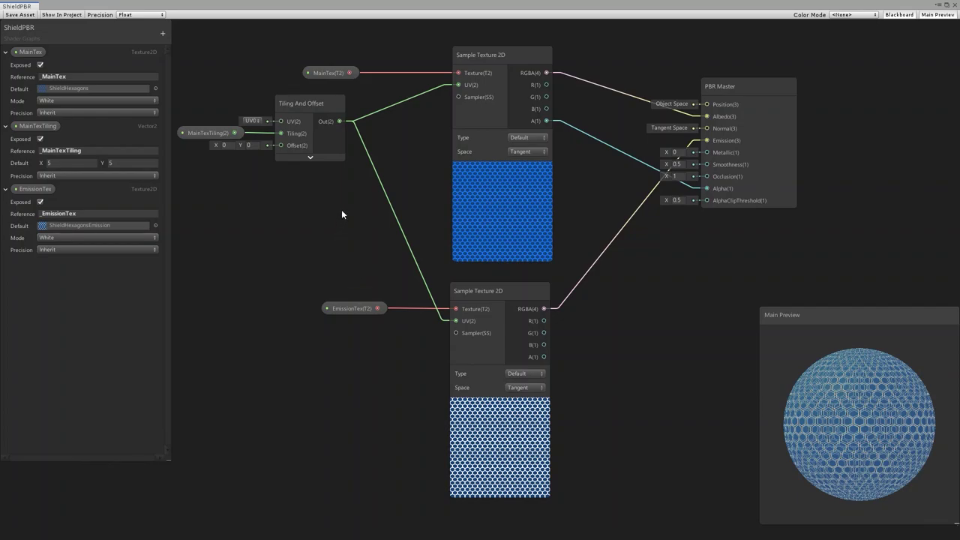
Scrub the Tiling And Offset node's Y offset to about -3.97
{"action": "middle_click_drag", "start_coordinate": [345, 208], "coordinate": [474, 306]}
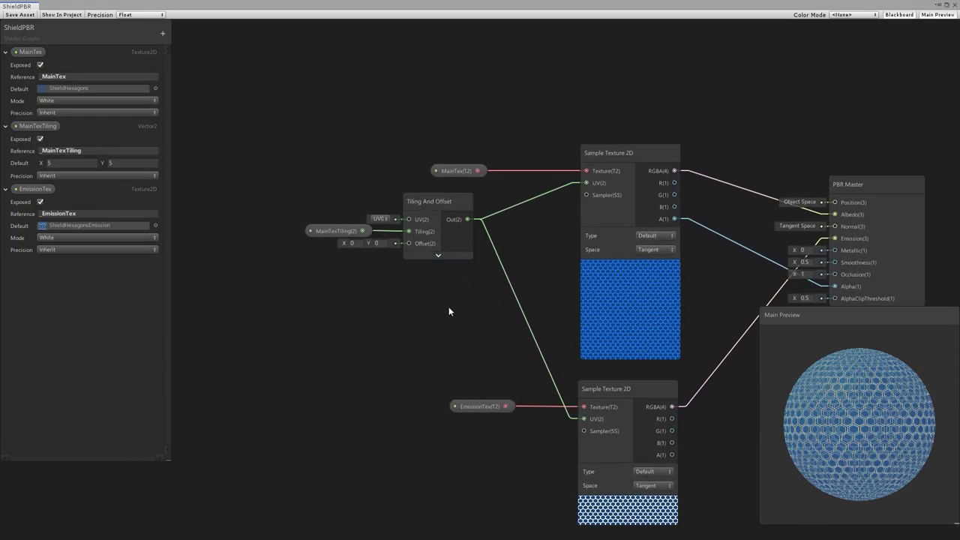
{"action": "left_click_drag", "start_coordinate": [369, 242], "coordinate": [301, 246]}
Add a Time node and place it to the left of the MainTexTiling and Tiling And Offset nodes
{"action": "middle_click_drag", "start_coordinate": [437, 306], "coordinate": [657, 369]}
{"action": "key", "text": "space"}
{"action": "type", "text": "tim"}
{"action": "key", "text": "Return"}
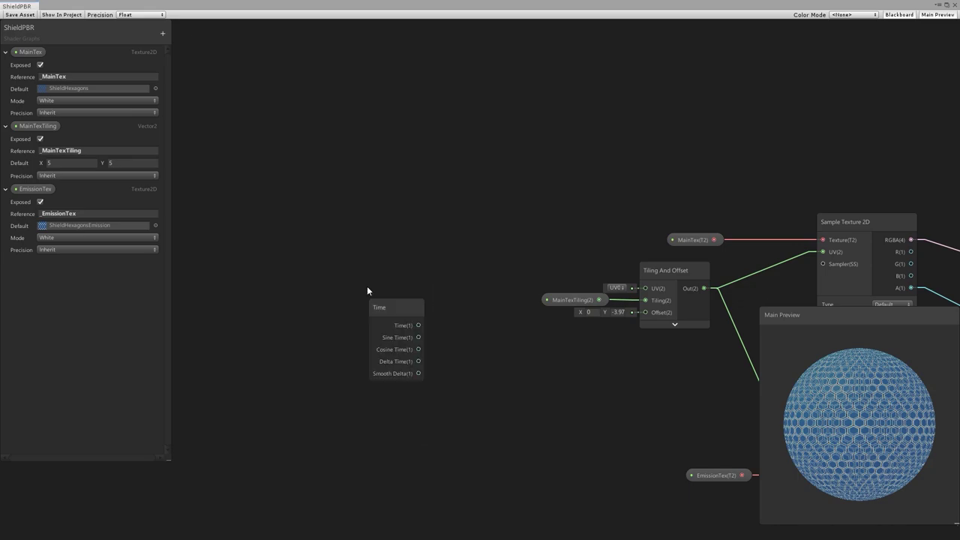
{"action": "left_click_drag", "start_coordinate": [399, 258], "coordinate": [346, 242]}
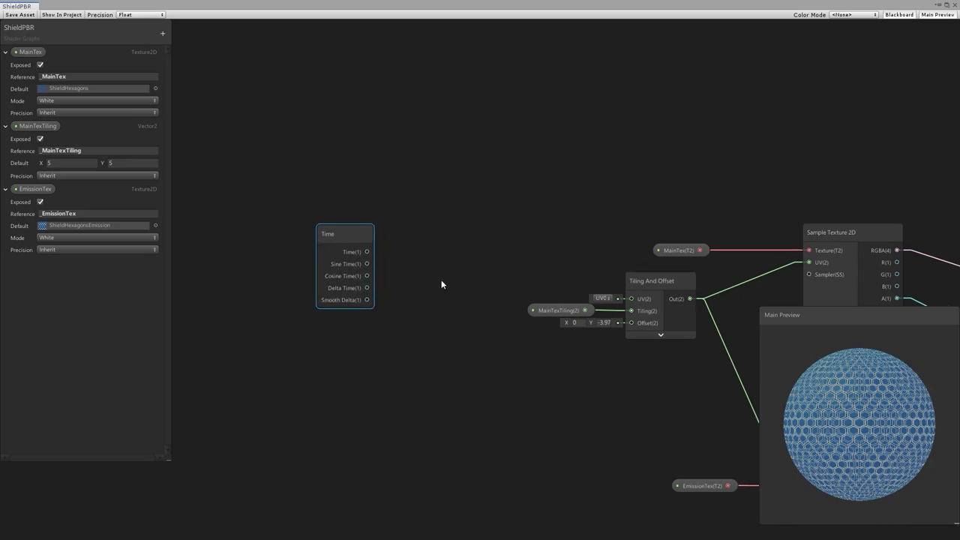
Add a Combine node, collapse its preview, and place it between the Time and Tiling And Offset nodes
{"action": "mouse_move", "coordinate": [371, 239]}
{"action": "left_click", "coordinate": [454, 356]}
{"action": "key", "text": "space"}
{"action": "key", "text": "Escape"}
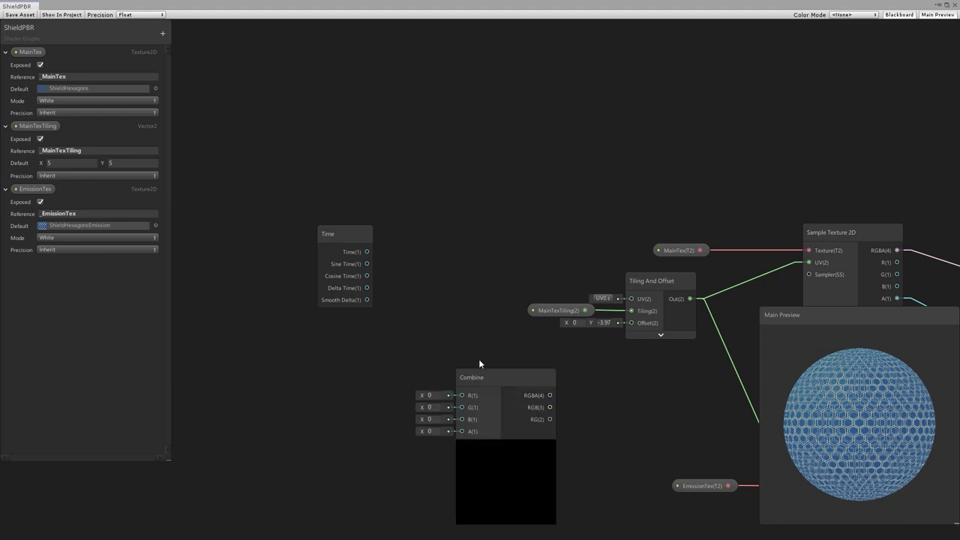
{"action": "left_click", "coordinate": [504, 444]}
{"action": "left_click_drag", "start_coordinate": [490, 370], "coordinate": [491, 278]}
Move the MainTexTiling node above Tiling And Offset and connect the Time output to the Combine node's G input
{"action": "left_click_drag", "start_coordinate": [568, 309], "coordinate": [589, 244]}
{"action": "left_click_drag", "start_coordinate": [479, 281], "coordinate": [483, 278]}
{"action": "left_click", "coordinate": [487, 350]}
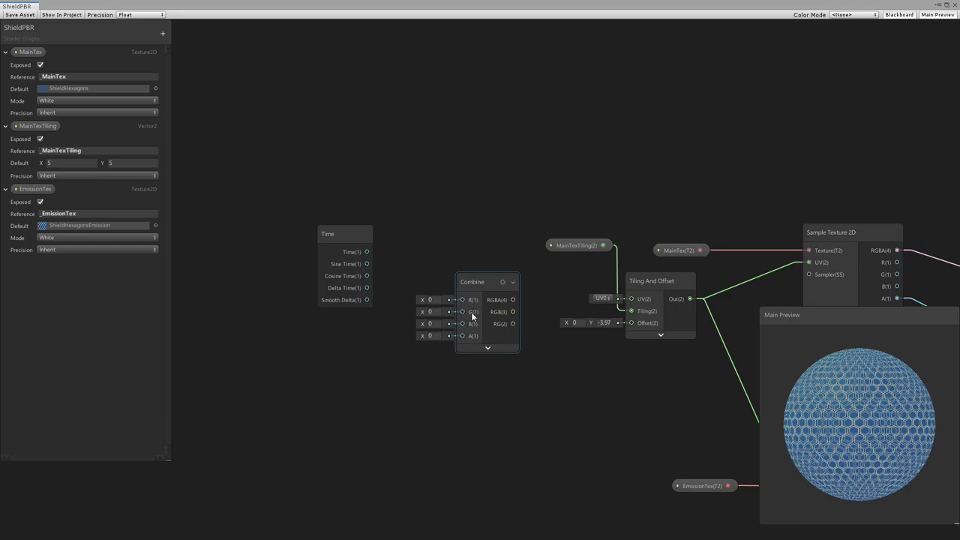
{"action": "left_click_drag", "start_coordinate": [367, 251], "coordinate": [465, 311]}
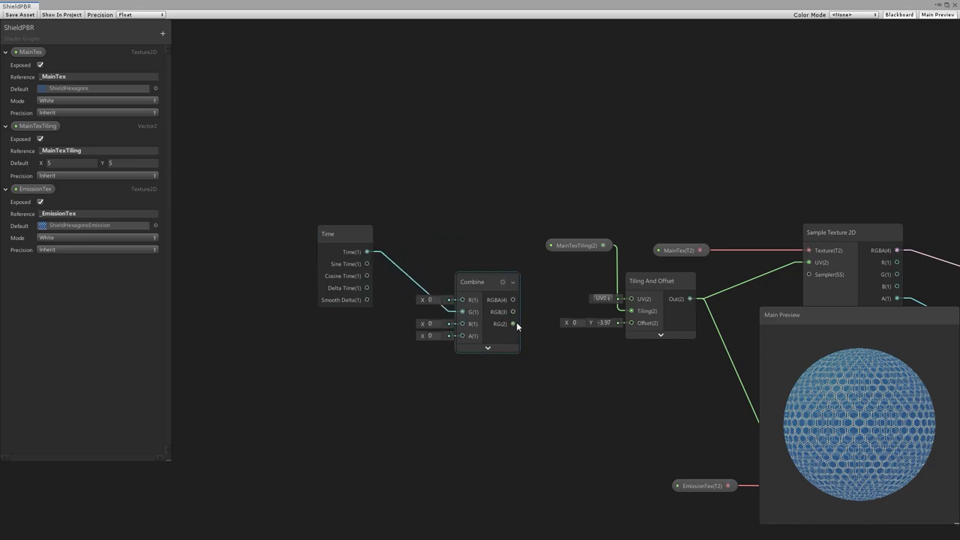
Connect the Combine node's RG output to Tiling And Offset's Offset input and move the Time node farther left
{"action": "left_click_drag", "start_coordinate": [515, 324], "coordinate": [632, 323]}
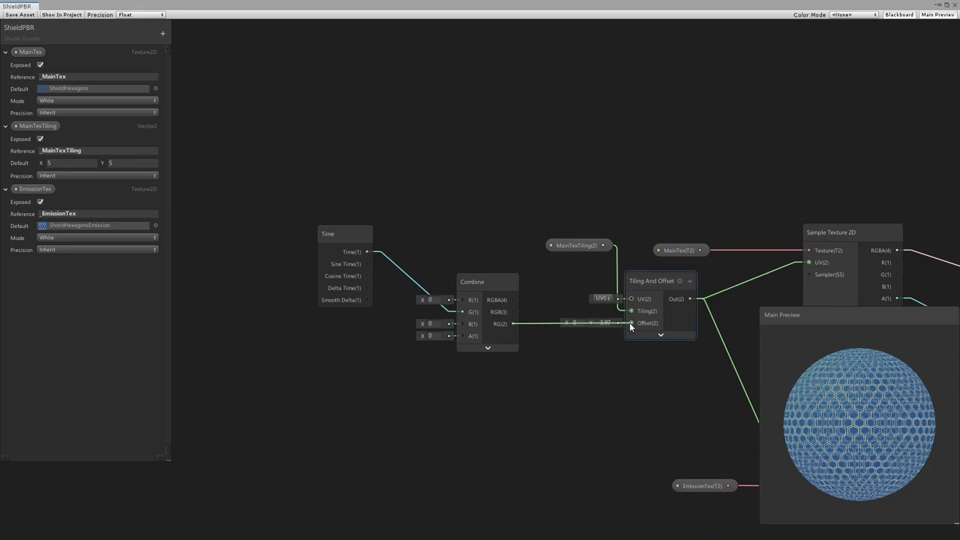
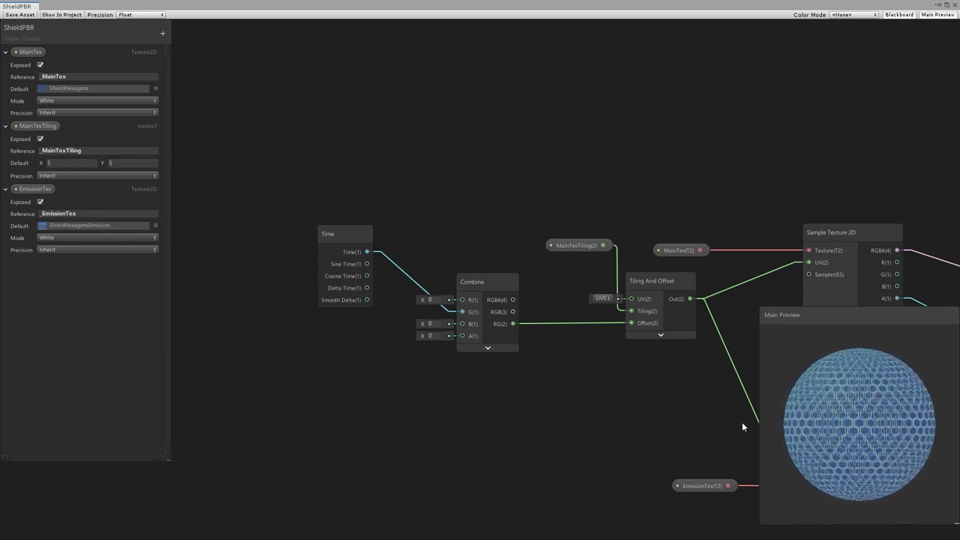
{"action": "middle_click_drag", "start_coordinate": [414, 413], "coordinate": [442, 396]}
{"action": "left_click_drag", "start_coordinate": [415, 224], "coordinate": [298, 223]}
Add a Negate node with its preview collapsed and wire it between the Time output and the Combine node's G input
{"action": "left_click", "coordinate": [390, 384]}
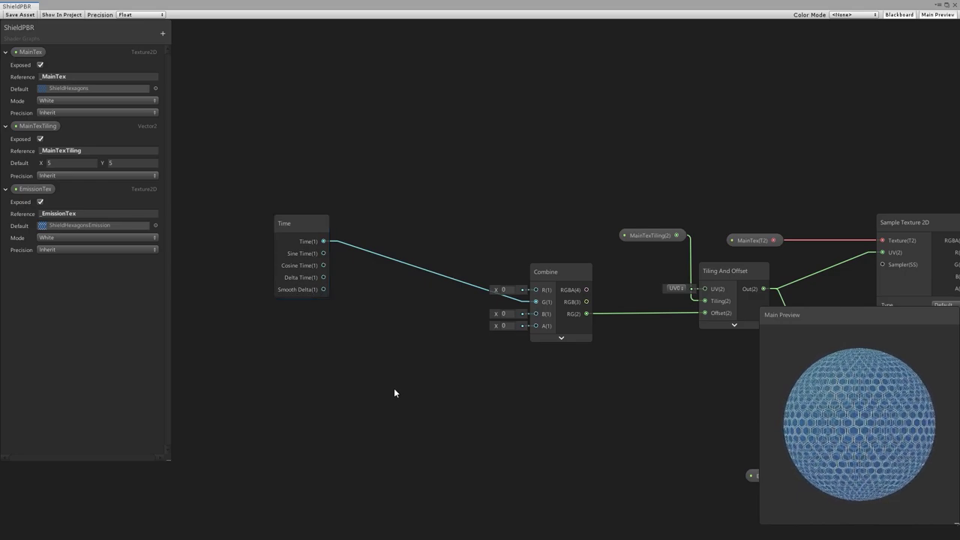
{"action": "key", "text": "space"}
{"action": "type", "text": "negate"}
{"action": "key", "text": "Return"}
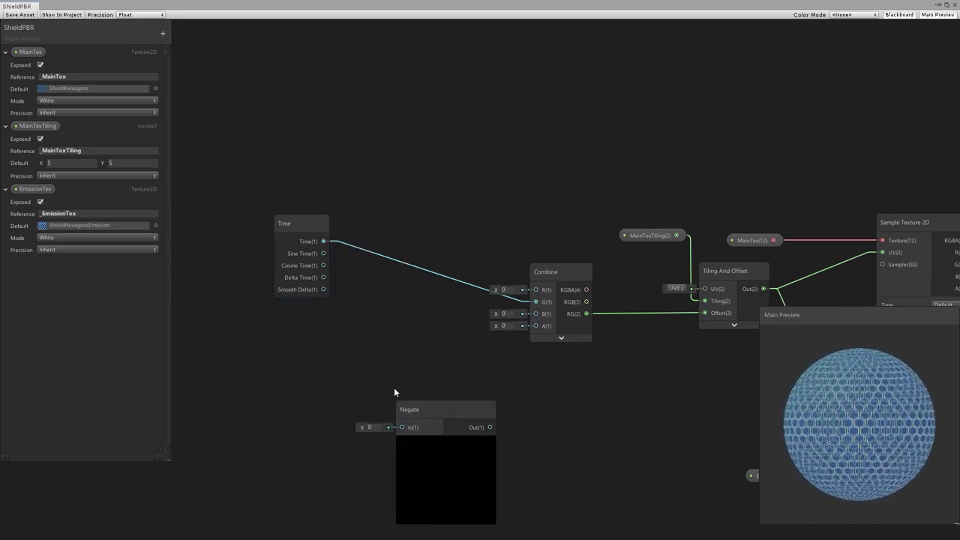
{"action": "left_click_drag", "start_coordinate": [423, 463], "coordinate": [423, 268]}
{"action": "left_click", "coordinate": [434, 301]}
{"action": "left_click_drag", "start_coordinate": [323, 241], "coordinate": [536, 301]}
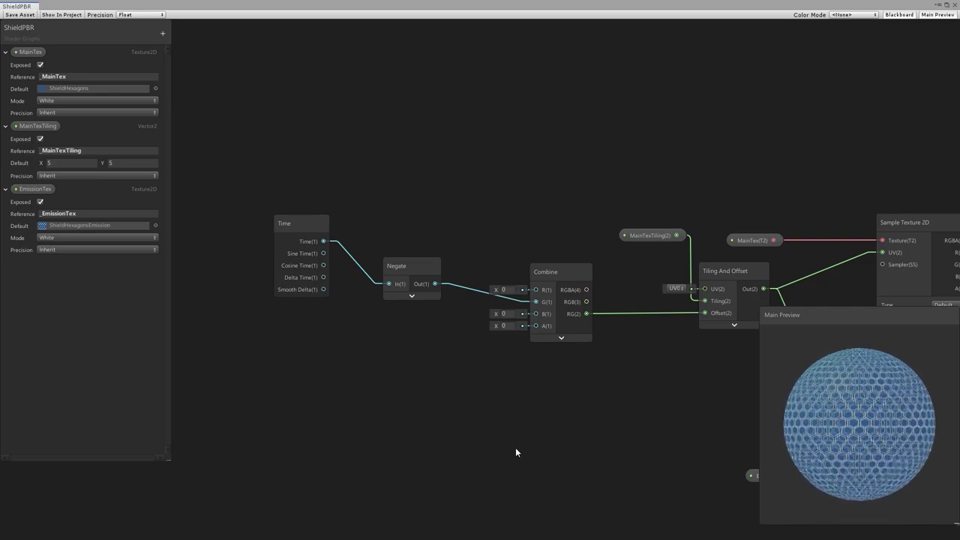
Add a Vector1 property ShieldSpeed with reference _ShieldSpeed and default 0.5, and place it in the graph below the Time node
{"action": "left_click", "coordinate": [163, 33]}
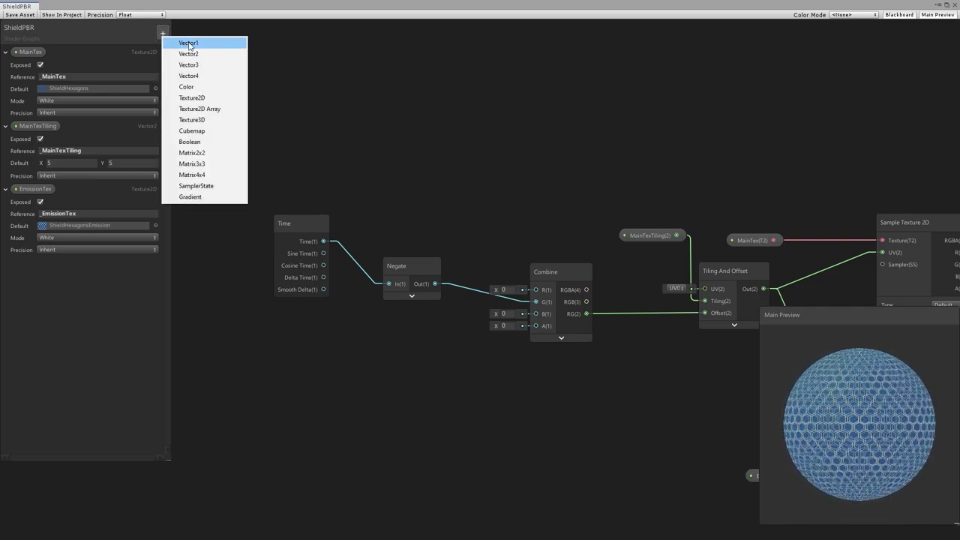
{"action": "left_click", "coordinate": [189, 44]}
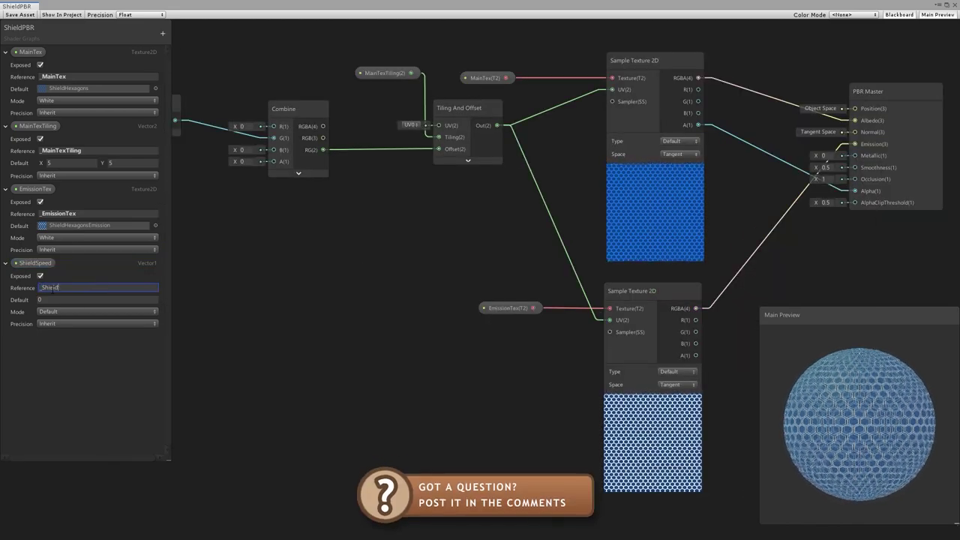
{"action": "scroll", "coordinate": [523, 373], "scroll_direction": "up", "scroll_amount": 3}
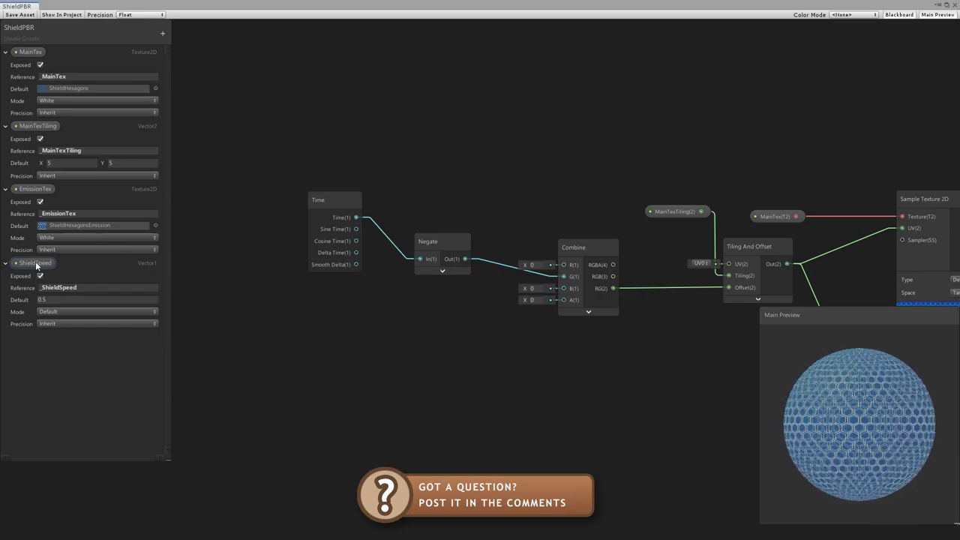
{"action": "left_click_drag", "start_coordinate": [35, 262], "coordinate": [344, 351]}
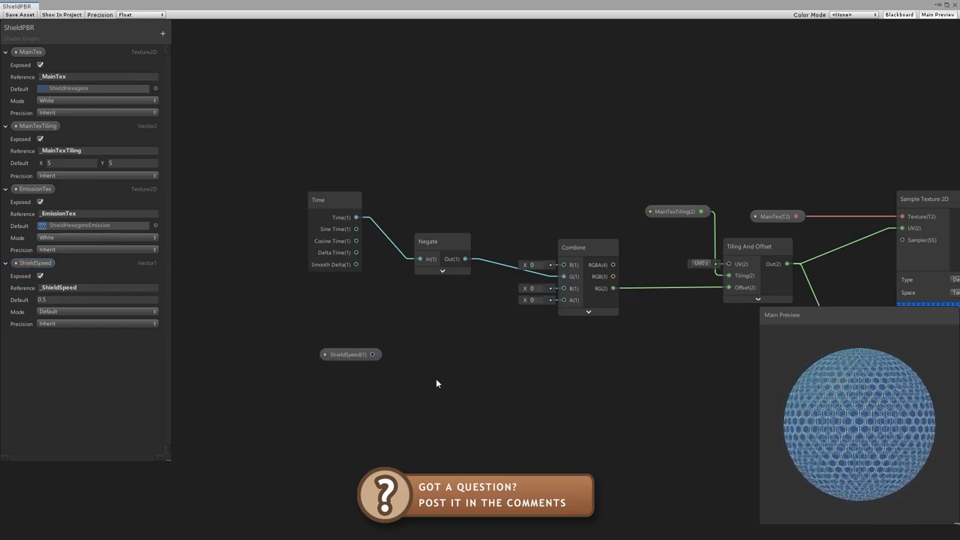
Add a Multiply node, connect Time to A and ShieldSpeed to B, and feed its output into the Negate node
{"action": "key", "text": "space"}
{"action": "type", "text": "mult"}
{"action": "key", "text": "Return"}
{"action": "left_click_drag", "start_coordinate": [372, 354], "coordinate": [443, 428]}
{"action": "left_click_drag", "start_coordinate": [357, 217], "coordinate": [443, 417]}
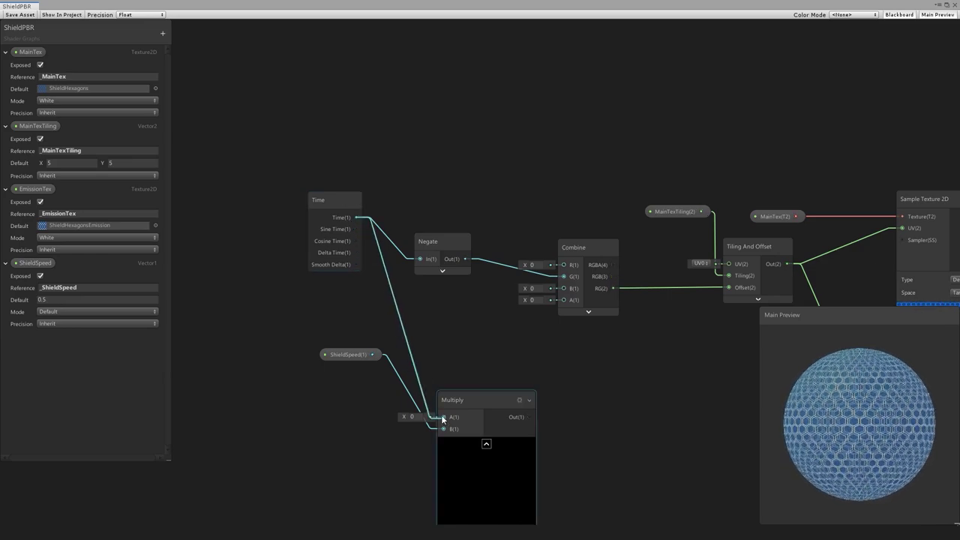
{"action": "left_click_drag", "start_coordinate": [523, 416], "coordinate": [414, 260]}
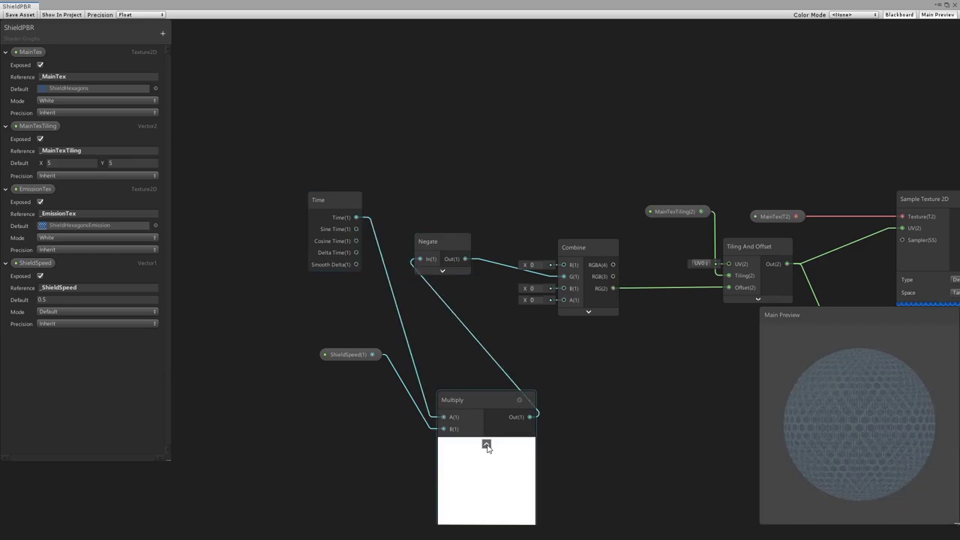
Collapse the Multiply preview and arrange the Time, ShieldSpeed, Multiply and Negate nodes in a row left of Combine
{"action": "left_click", "coordinate": [487, 443]}
{"action": "left_click_drag", "start_coordinate": [465, 399], "coordinate": [441, 327]}
{"action": "left_click_drag", "start_coordinate": [255, 183], "coordinate": [381, 381]}
{"action": "left_click_drag", "start_coordinate": [364, 356], "coordinate": [261, 354]}
{"action": "left_click_drag", "start_coordinate": [431, 331], "coordinate": [337, 244]}
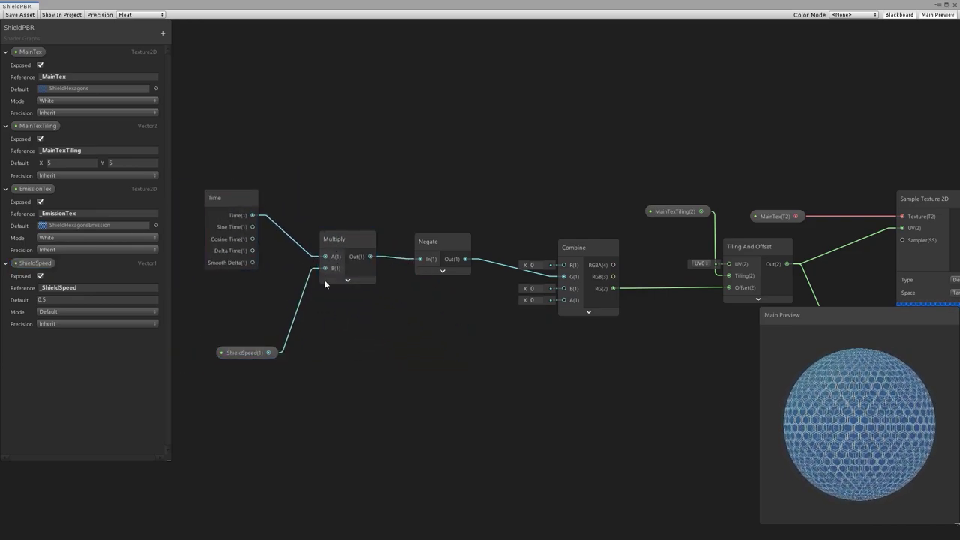
{"action": "left_click_drag", "start_coordinate": [208, 374], "coordinate": [442, 267]}
{"action": "left_click", "coordinate": [518, 323]}
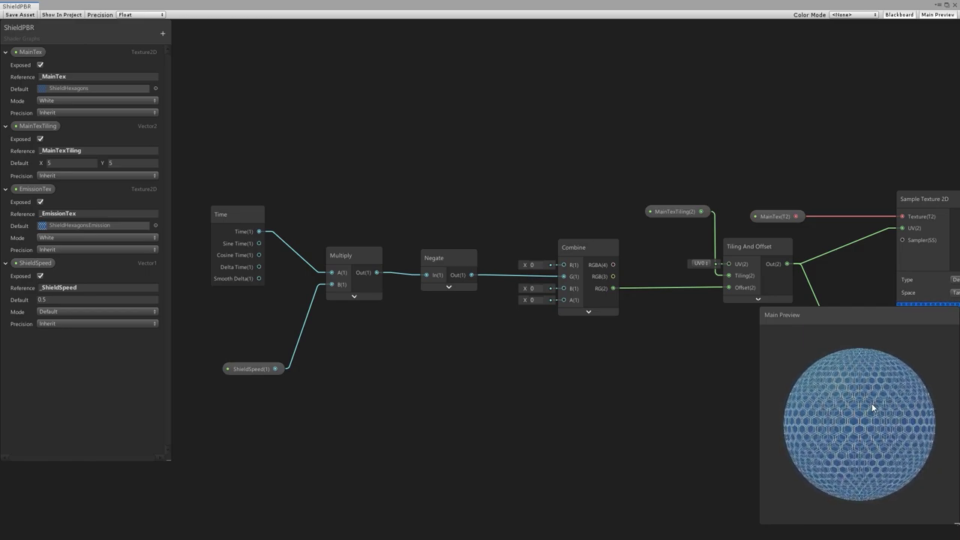
Switch ShieldSpeed to Slider mode with a maximum of 2 and try out different speeds on the sphere's Shield material
{"action": "left_click", "coordinate": [59, 312]}
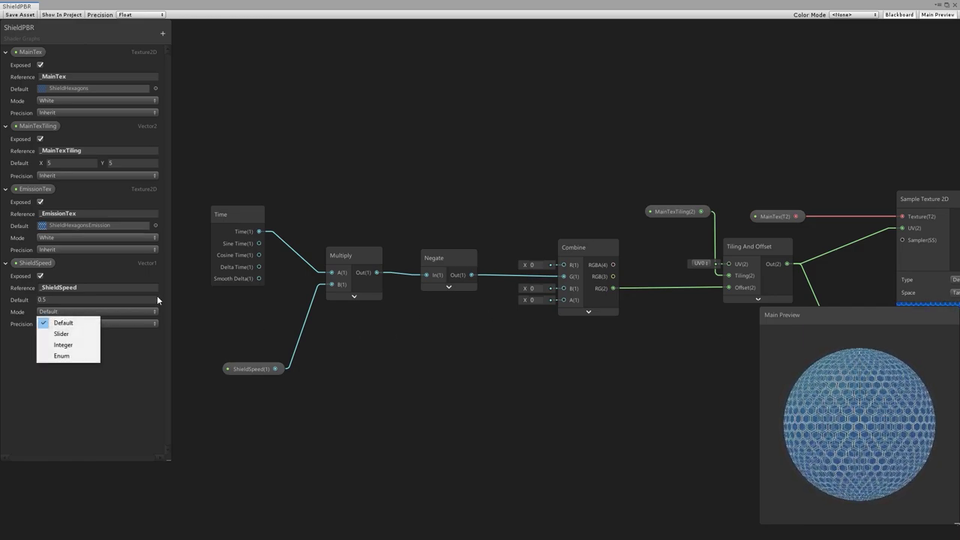
{"action": "left_click", "coordinate": [64, 335]}
{"action": "left_click", "coordinate": [75, 348]}
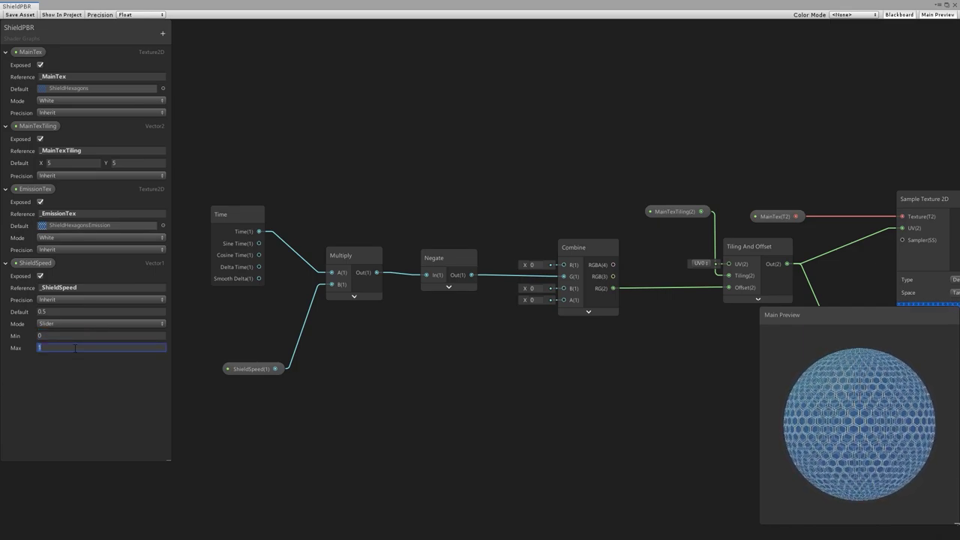
{"action": "type", "text": "2"}
{"action": "left_click", "coordinate": [83, 386]}
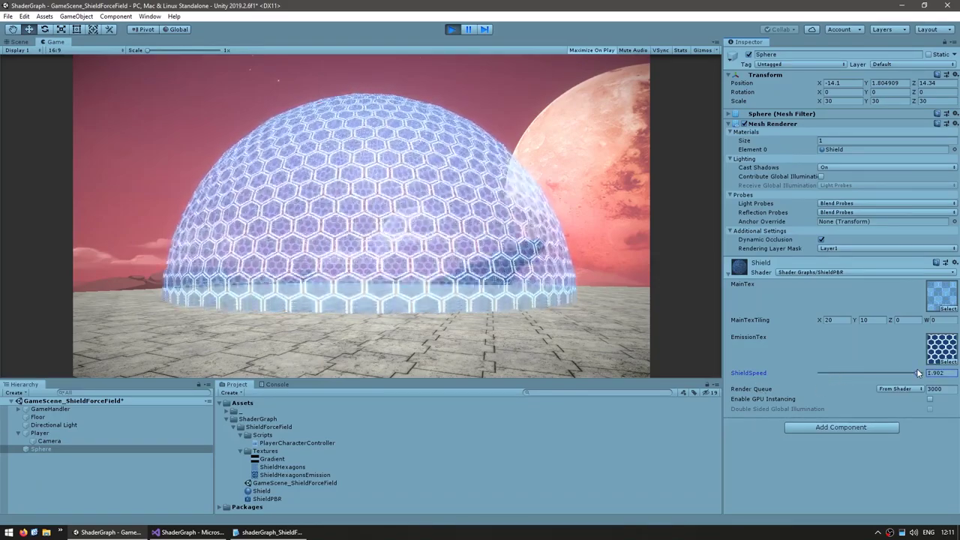
{"action": "left_click_drag", "start_coordinate": [825, 372], "coordinate": [829, 375]}
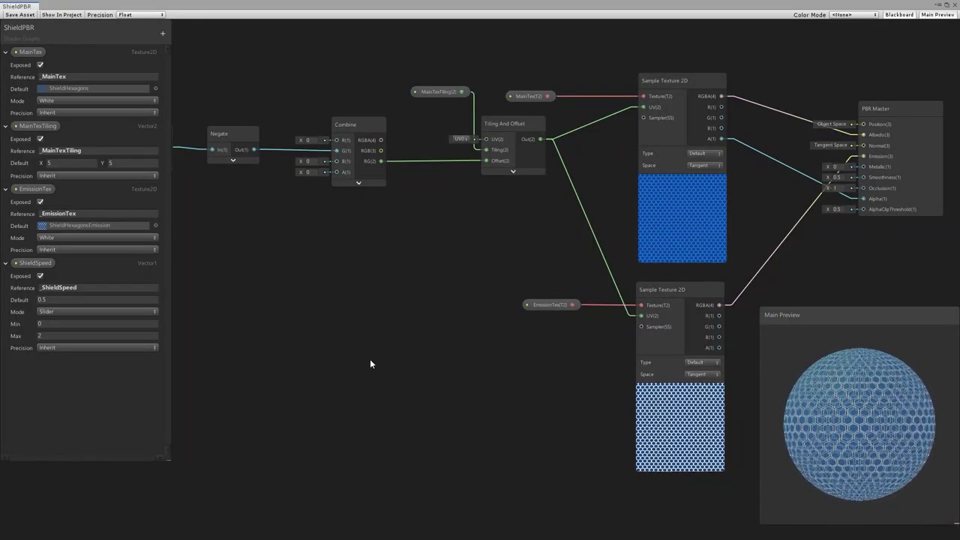
Add a Color property EmissionColor with reference _EmissionColor, in HDR mode with a light cyan default color
{"action": "left_click", "coordinate": [163, 34]}
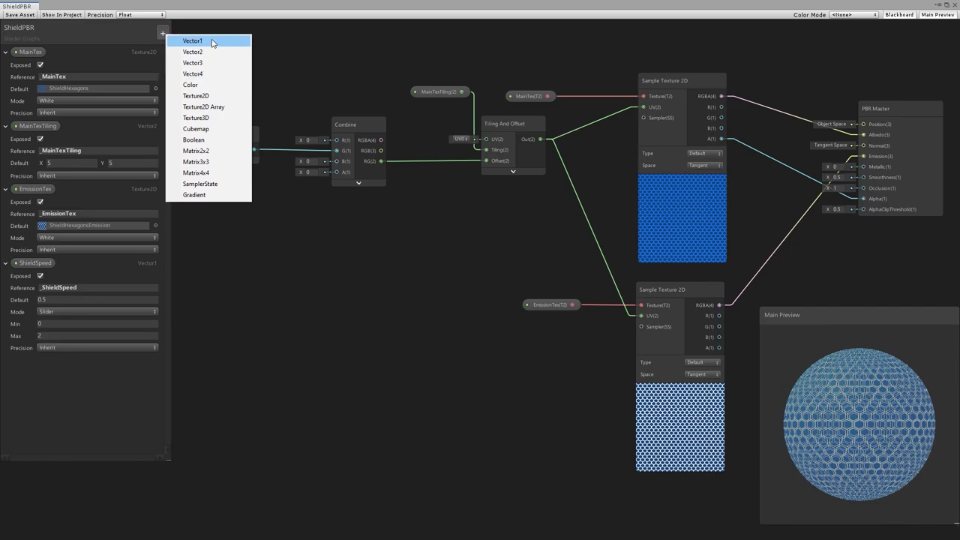
{"action": "left_click", "coordinate": [207, 86]}
{"action": "type", "text": "EmissionColor"}
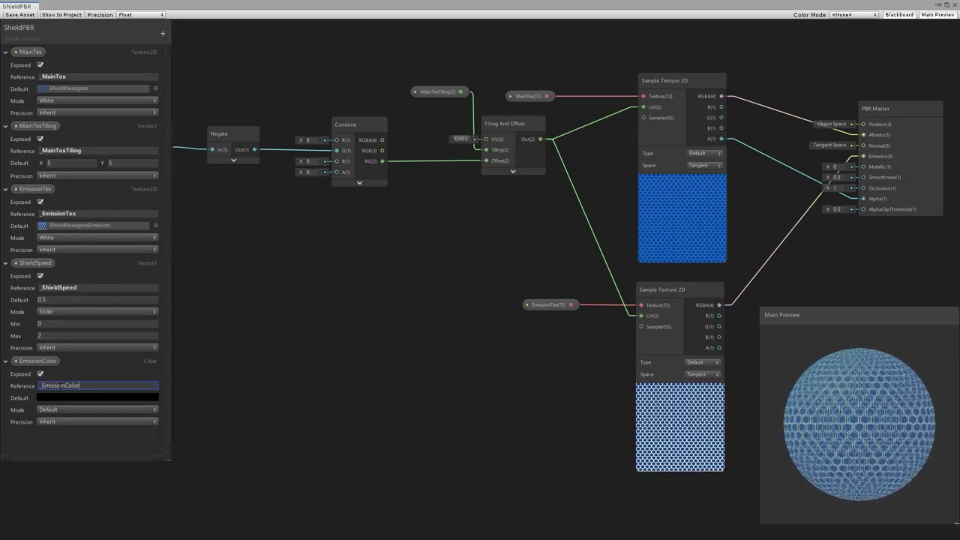
{"action": "left_click", "coordinate": [80, 408]}
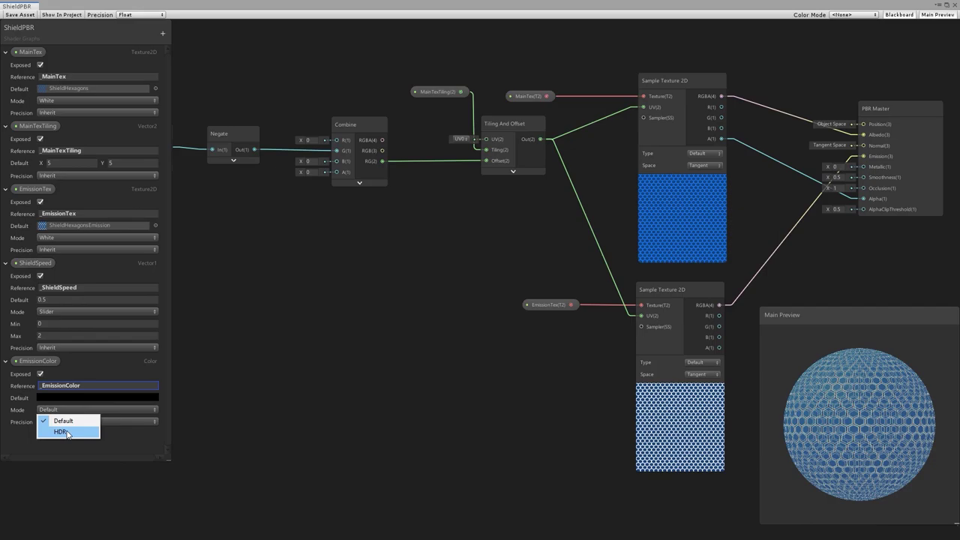
{"action": "left_click", "coordinate": [66, 431]}
{"action": "left_click", "coordinate": [99, 399]}
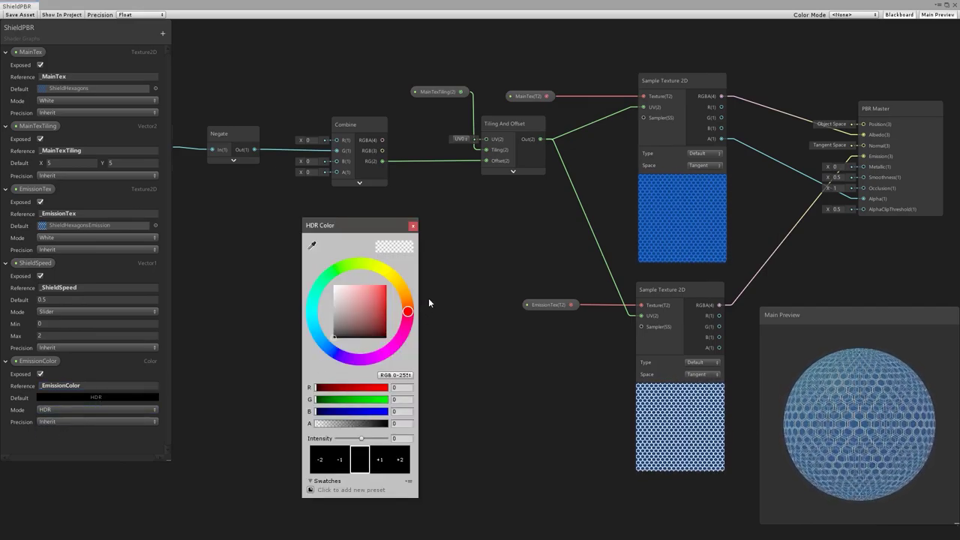
{"action": "left_click", "coordinate": [412, 227]}
Multiply the emission texture's RGBA output by an EmissionColor node and connect the result to PBR Master's Emission input
{"action": "middle_click_drag", "start_coordinate": [601, 378], "coordinate": [342, 348]}
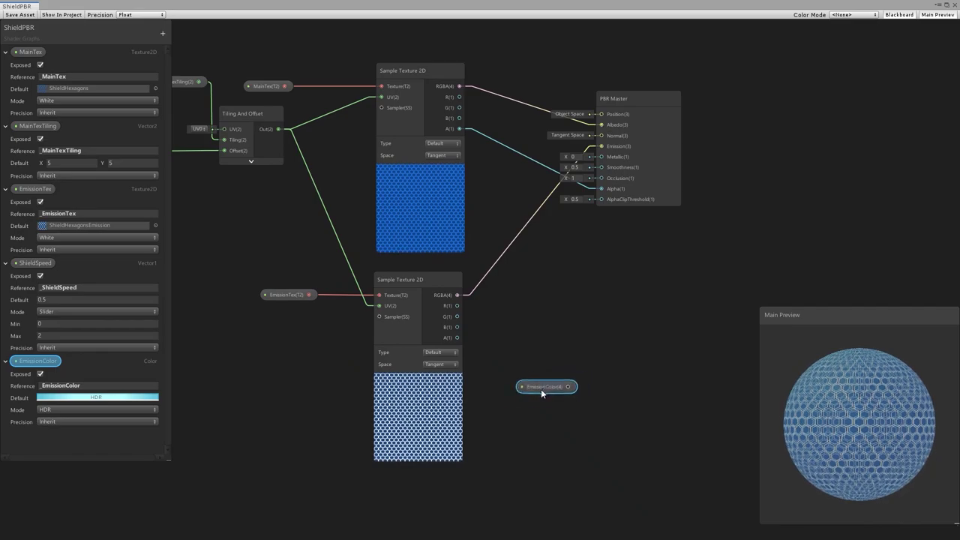
{"action": "key", "text": "space"}
{"action": "type", "text": "multiply"}
{"action": "key", "text": "Return"}
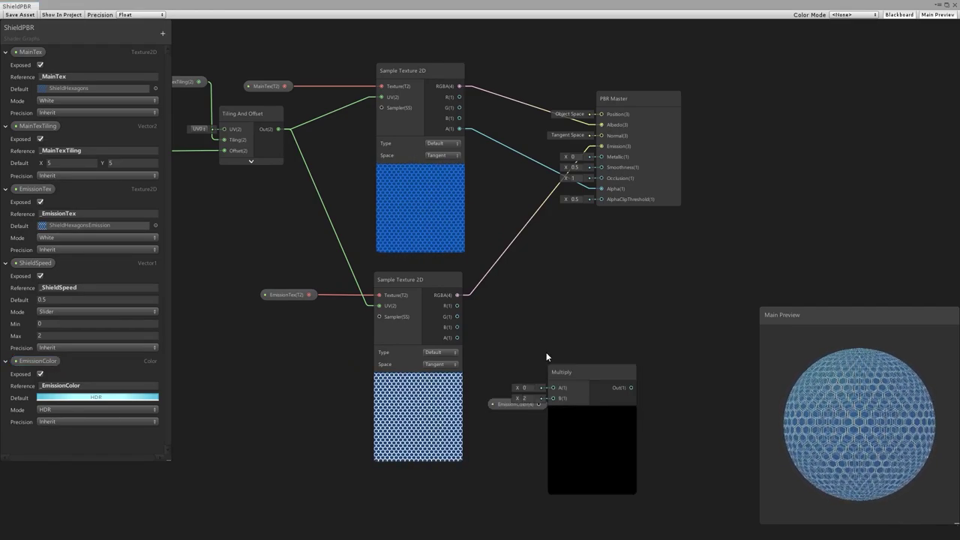
{"action": "left_click_drag", "start_coordinate": [629, 306], "coordinate": [630, 297]}
{"action": "left_click_drag", "start_coordinate": [588, 336], "coordinate": [588, 318]}
{"action": "left_click_drag", "start_coordinate": [670, 318], "coordinate": [601, 146]}
Move the PBR Master node to the right, clear of the new Multiply node
{"action": "scroll", "coordinate": [755, 243], "scroll_direction": "down", "scroll_amount": 3}
{"action": "middle_click_drag", "start_coordinate": [755, 242], "coordinate": [517, 248]}
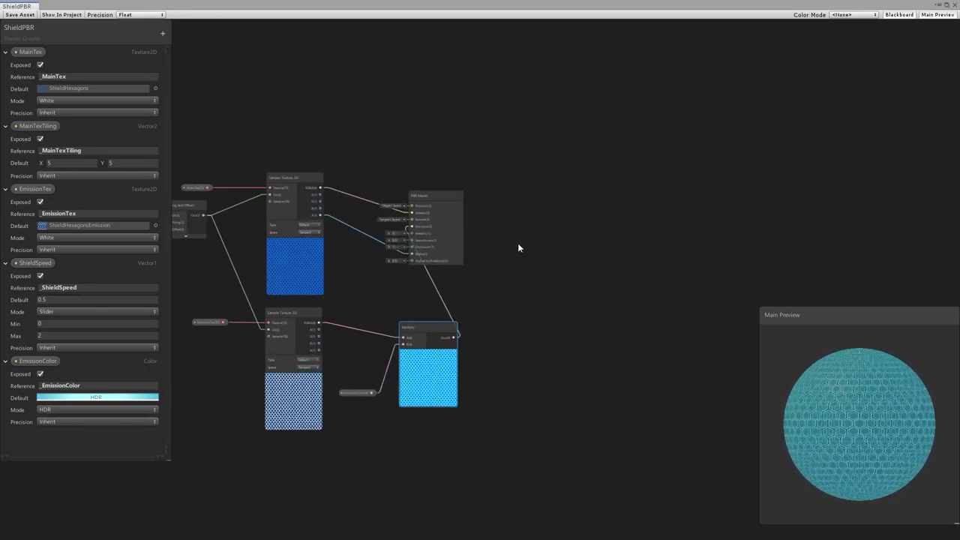
{"action": "left_click_drag", "start_coordinate": [563, 251], "coordinate": [525, 252]}
{"action": "left_click", "coordinate": [626, 355]}
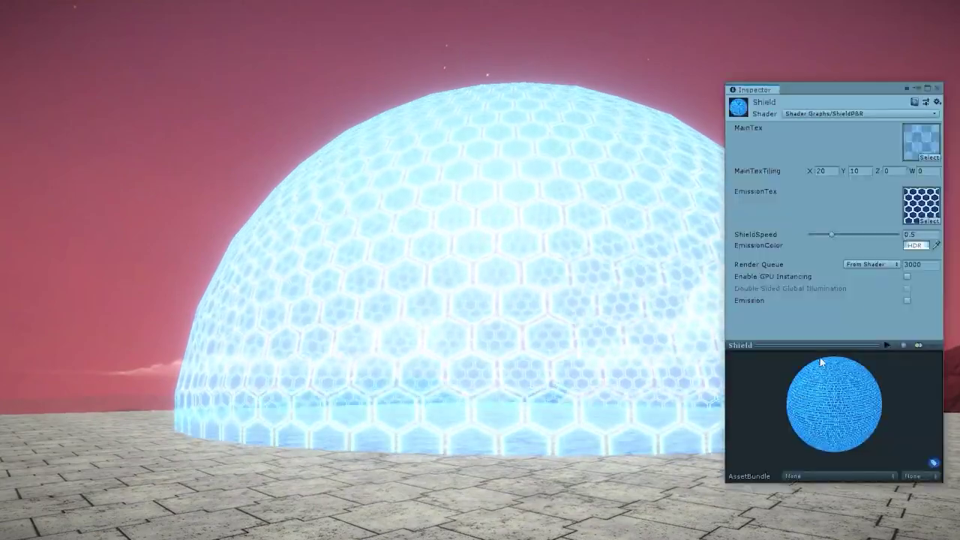
Set the Shield material's EmissionColor to about RGB 66, 129, 150, trying intensity 4 before returning it to 2
{"action": "left_click", "coordinate": [915, 246]}
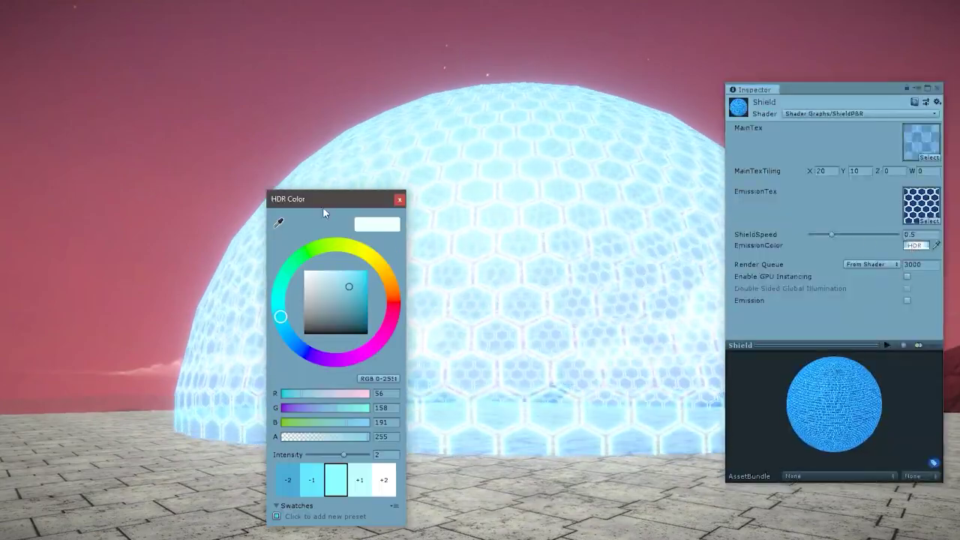
{"action": "left_click_drag", "start_coordinate": [322, 199], "coordinate": [156, 123]}
{"action": "mouse_move", "coordinate": [172, 228]}
{"action": "left_mouse_down"}
{"action": "mouse_move", "coordinate": [170, 254]}
{"action": "mouse_move", "coordinate": [173, 221]}
{"action": "left_mouse_up"}
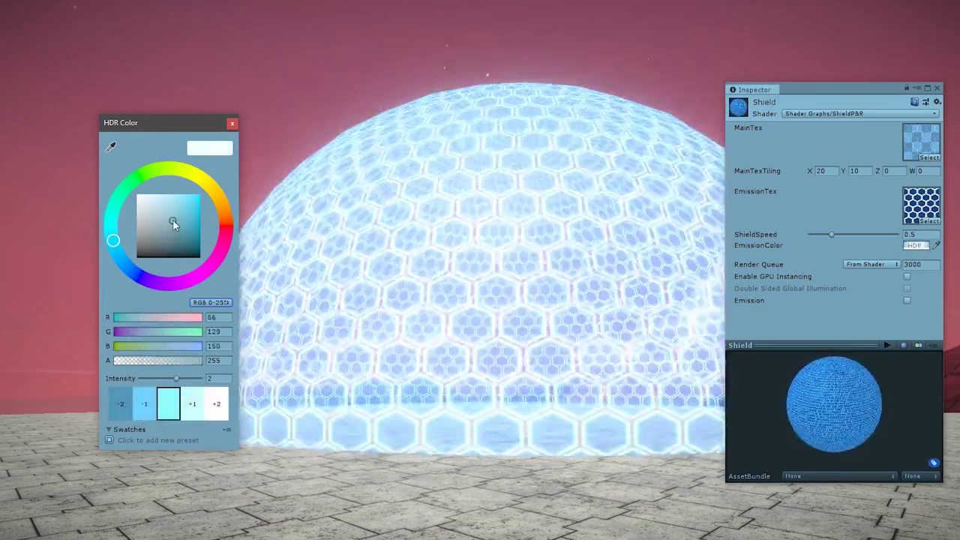
{"action": "left_click", "coordinate": [216, 404]}
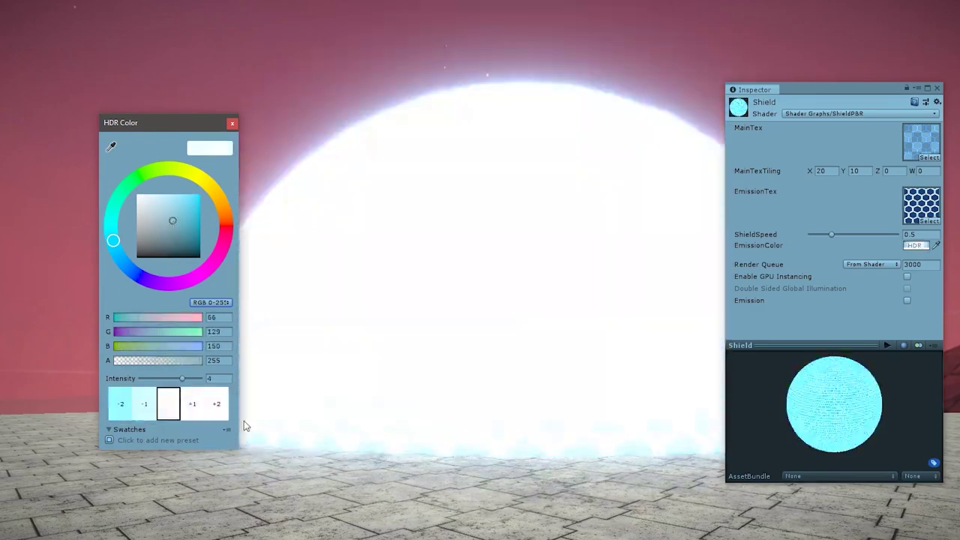
{"action": "left_click", "coordinate": [148, 414]}
{"action": "left_click", "coordinate": [148, 414]}
Change the Shield material's EmissionColor to a green of about RGB 97, 166, 45 and raise its intensity by 1
{"action": "mouse_move", "coordinate": [114, 240]}
{"action": "left_mouse_down"}
{"action": "mouse_move", "coordinate": [208, 178]}
{"action": "mouse_move", "coordinate": [231, 224]}
{"action": "mouse_move", "coordinate": [201, 179]}
{"action": "mouse_move", "coordinate": [120, 197]}
{"action": "mouse_move", "coordinate": [164, 170]}
{"action": "mouse_move", "coordinate": [215, 208]}
{"action": "mouse_move", "coordinate": [184, 217]}
{"action": "left_mouse_up"}
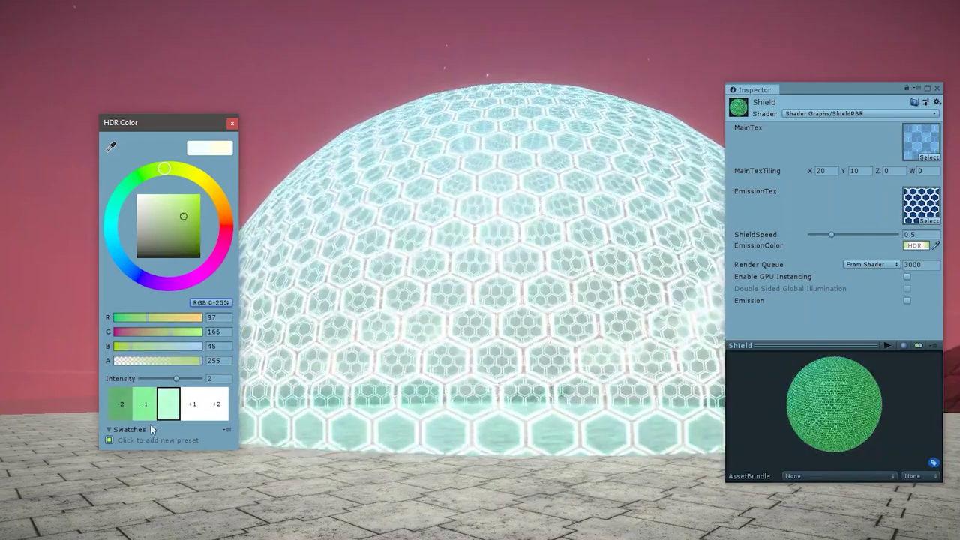
{"action": "left_click", "coordinate": [190, 411]}
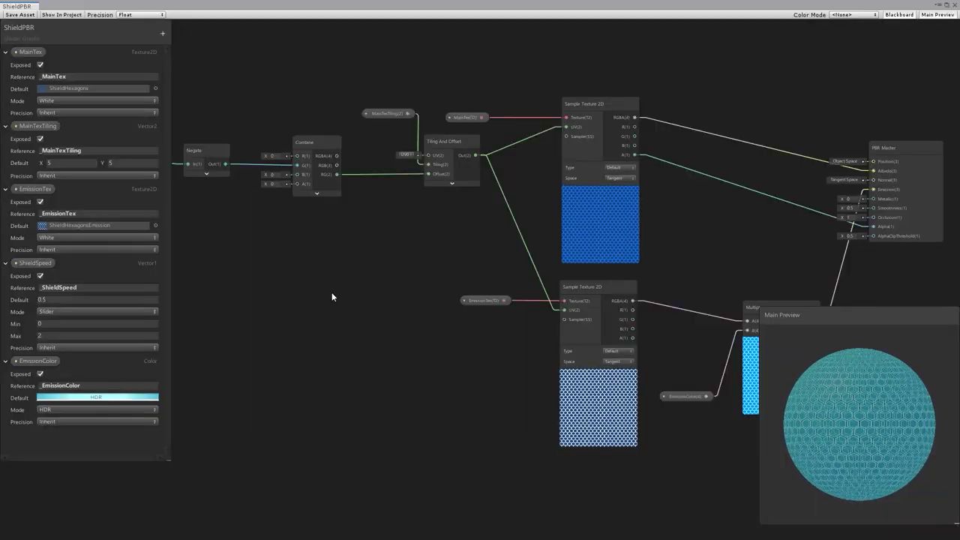
Add a Texture2D property Gradient with reference _Gradient and the Gradient texture as default, and place it below the emission nodes
{"action": "middle_click_drag", "start_coordinate": [398, 354], "coordinate": [374, 344]}
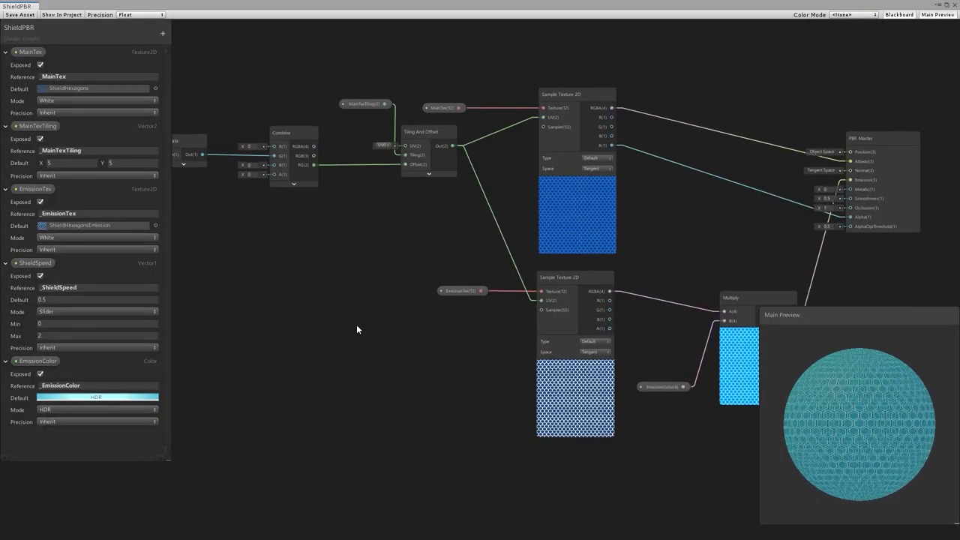
{"action": "left_click", "coordinate": [163, 35]}
{"action": "left_click", "coordinate": [205, 100]}
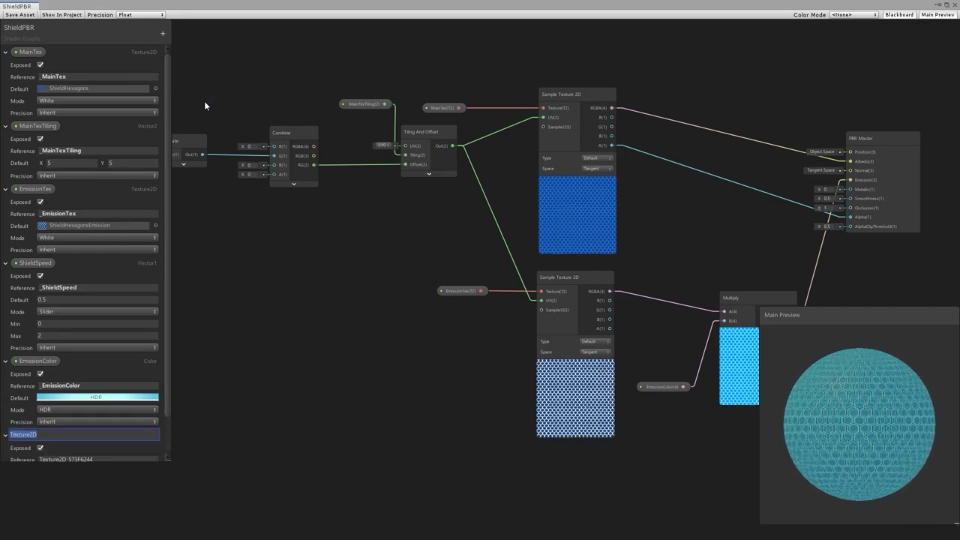
{"action": "type", "text": "Gradient"}
{"action": "key", "text": "Return"}
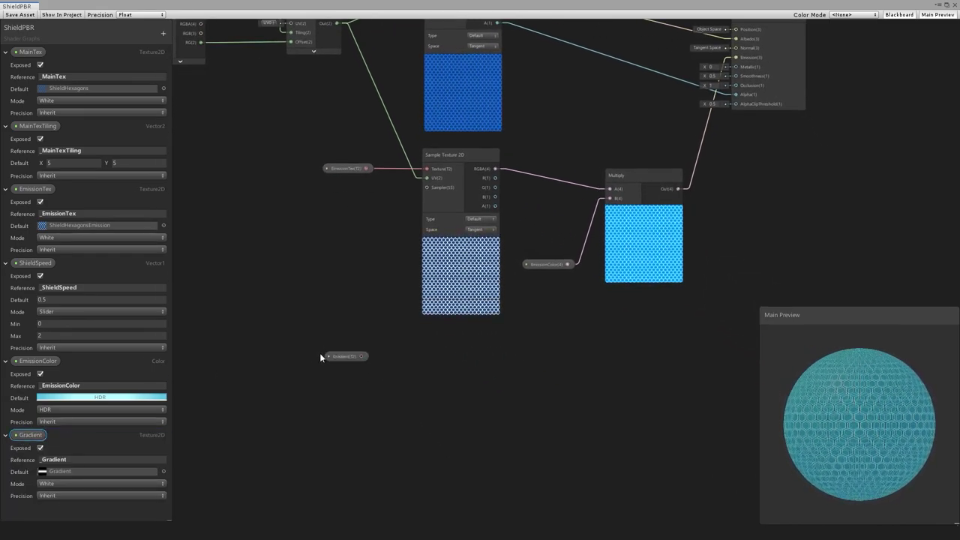
Add a Sample Texture 2D node below the emission sampler and connect the Gradient property to its Texture input
{"action": "key", "text": "space"}
{"action": "type", "text": "sample"}
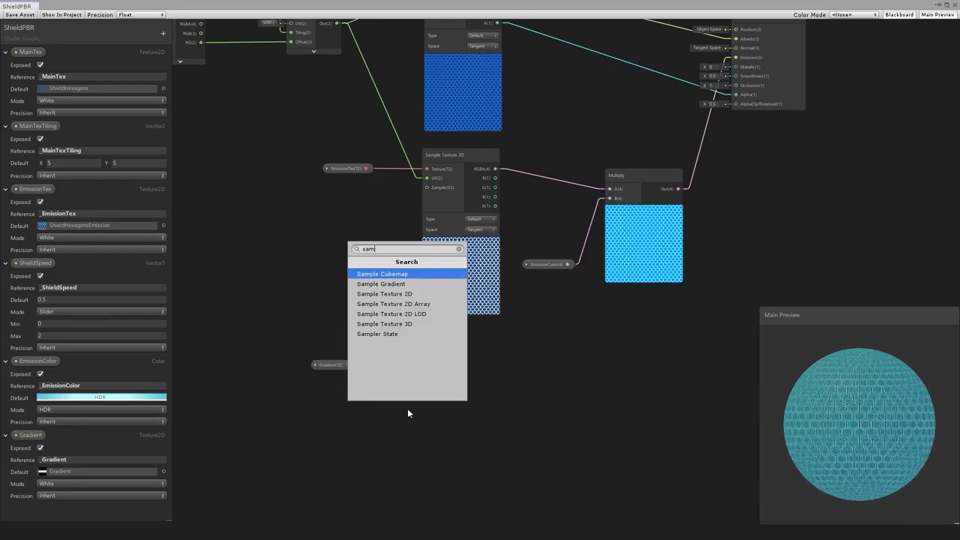
{"action": "key", "text": "Down"}
{"action": "key", "text": "Return"}
{"action": "left_click_drag", "start_coordinate": [420, 428], "coordinate": [430, 351]}
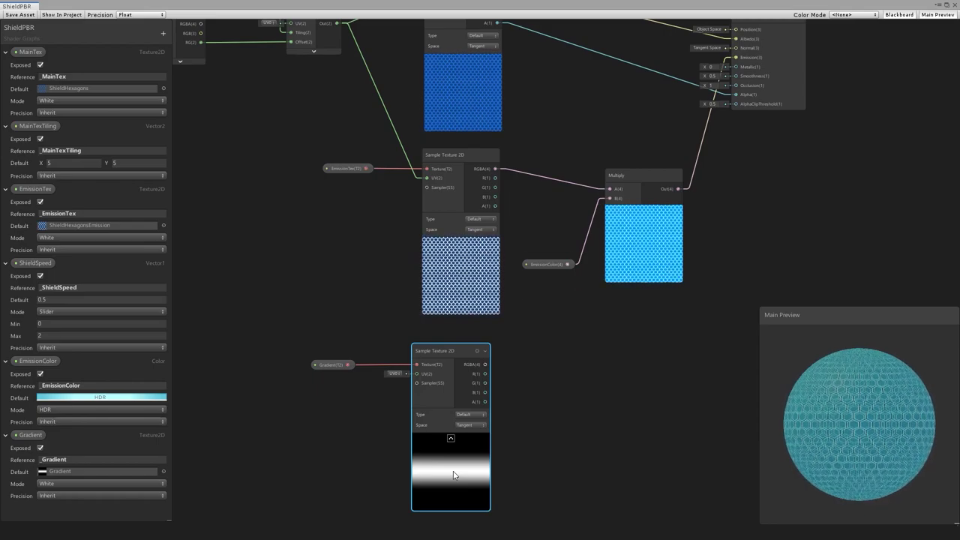
Add a Multiply node combining the emission Multiply's output as A with the gradient sampler's RGBA output as B
{"action": "left_click_drag", "start_coordinate": [485, 365], "coordinate": [642, 379]}
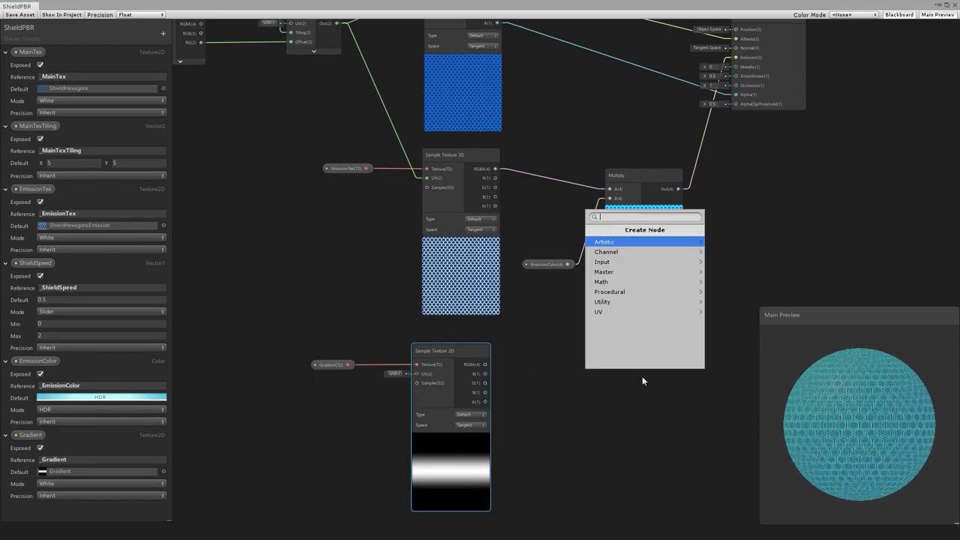
{"action": "type", "text": "multiply"}
{"action": "key", "text": "Return"}
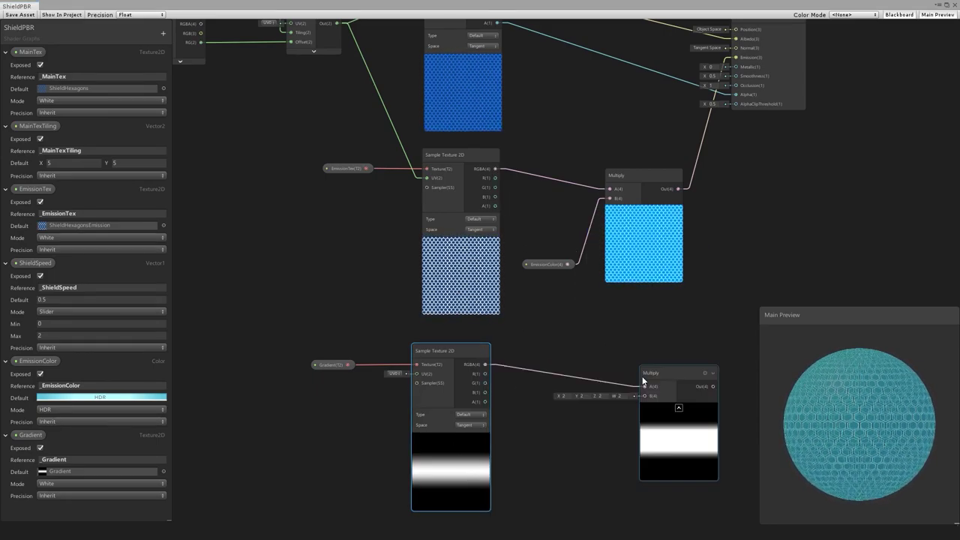
{"action": "left_click_drag", "start_coordinate": [644, 387], "coordinate": [667, 335]}
{"action": "middle_click_drag", "start_coordinate": [591, 333], "coordinate": [441, 333]}
{"action": "left_click_drag", "start_coordinate": [518, 350], "coordinate": [605, 354]}
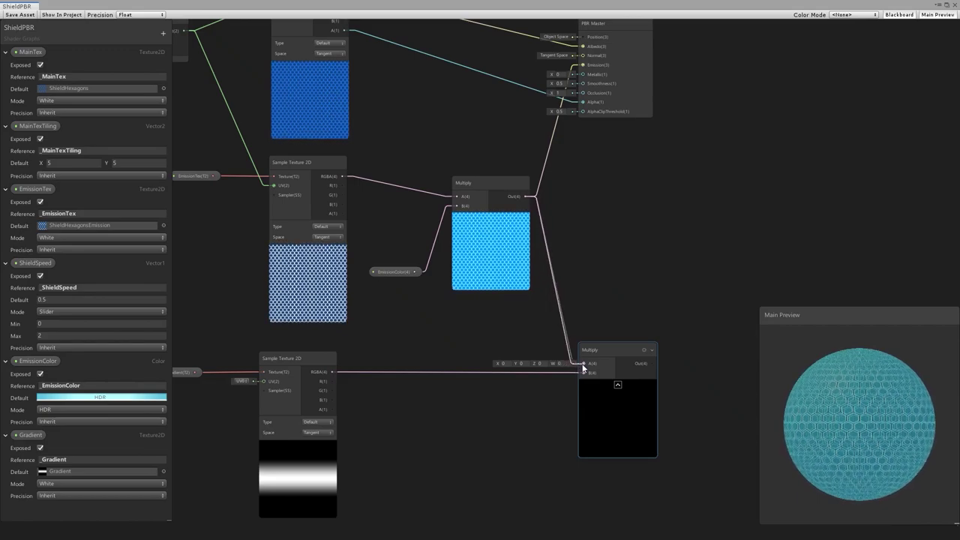
{"action": "left_click_drag", "start_coordinate": [585, 367], "coordinate": [584, 364]}
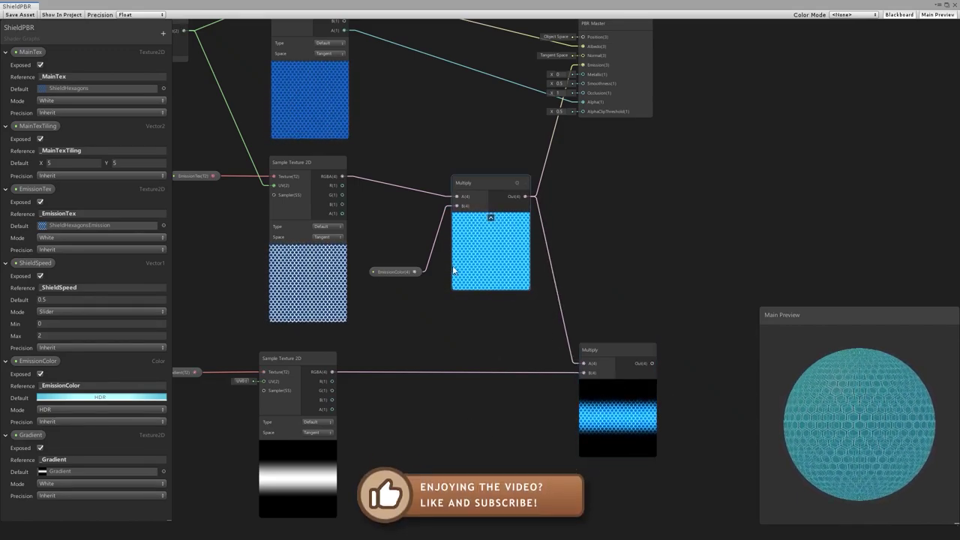
Add an Add node that sums the emission and gradient Multiply outputs, and connect it to the PBR Master's Emission input
{"action": "middle_click_drag", "start_coordinate": [623, 307], "coordinate": [476, 332]}
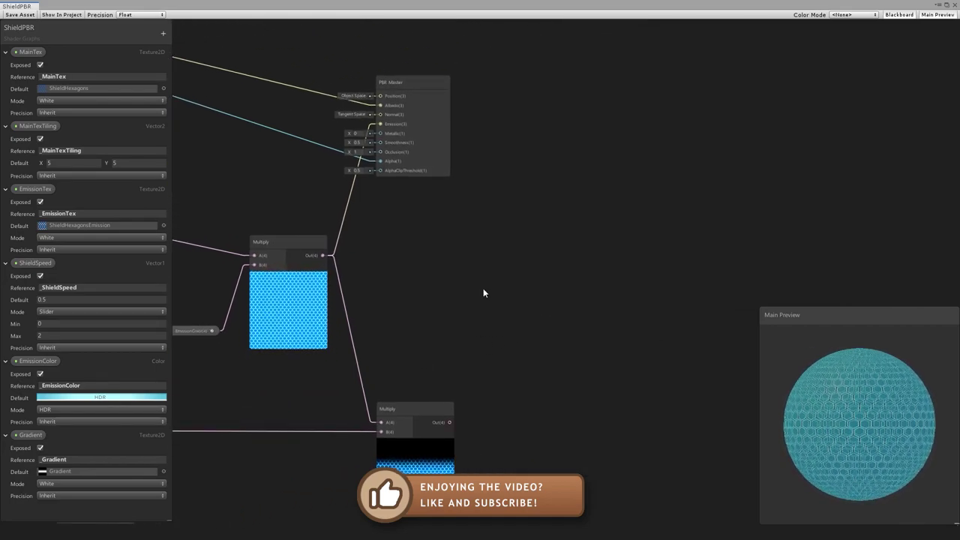
{"action": "key", "text": "space"}
{"action": "type", "text": "add"}
{"action": "key", "text": "Return"}
{"action": "left_click_drag", "start_coordinate": [450, 422], "coordinate": [504, 252]}
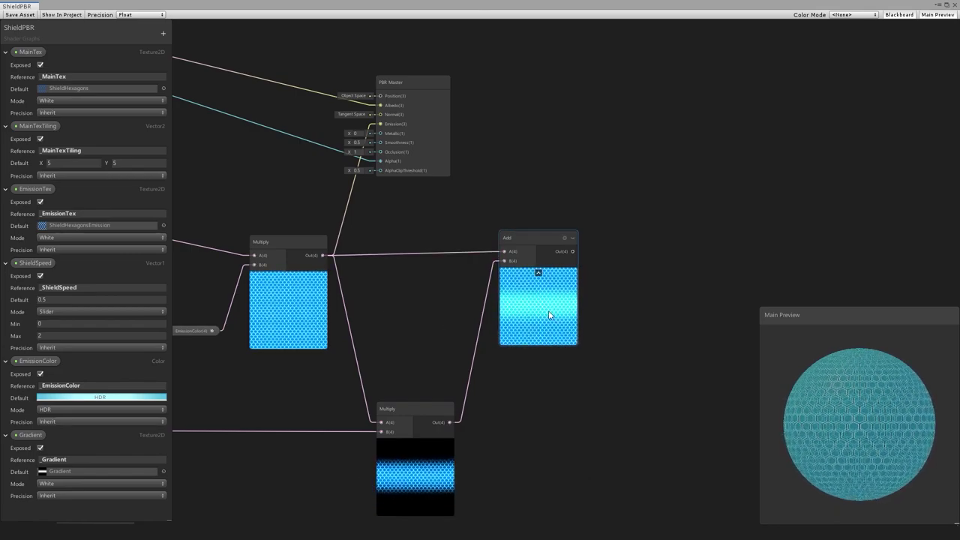
{"action": "left_click_drag", "start_coordinate": [408, 90], "coordinate": [712, 79]}
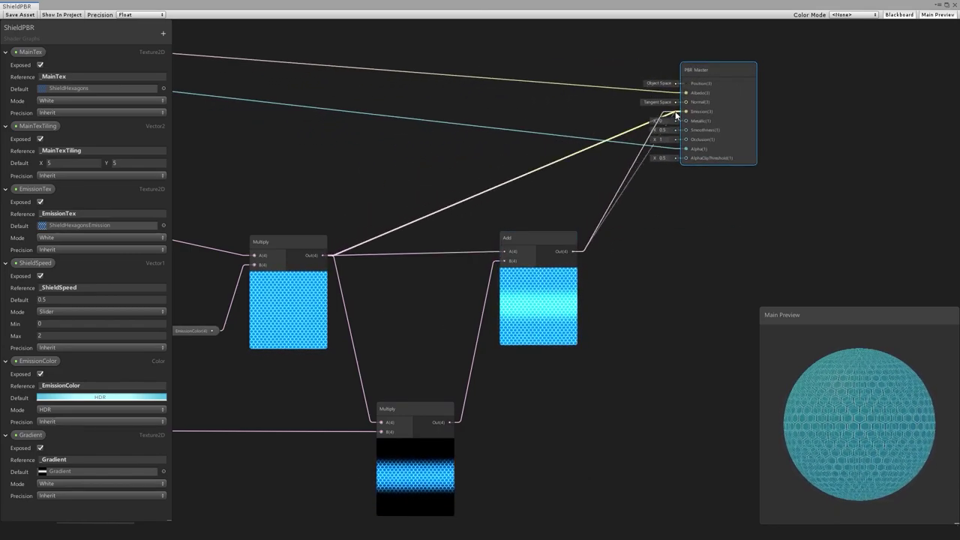
{"action": "left_click", "coordinate": [669, 330]}
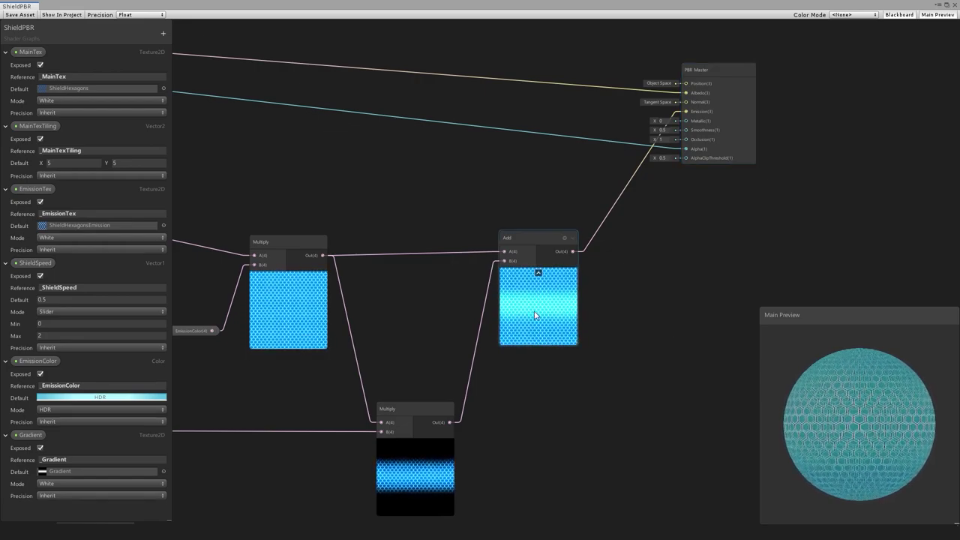
Create a Color property named ExtraEmissionColor with the reference _ExtraEmissionColor
{"action": "middle_click_drag", "start_coordinate": [521, 456], "coordinate": [618, 368]}
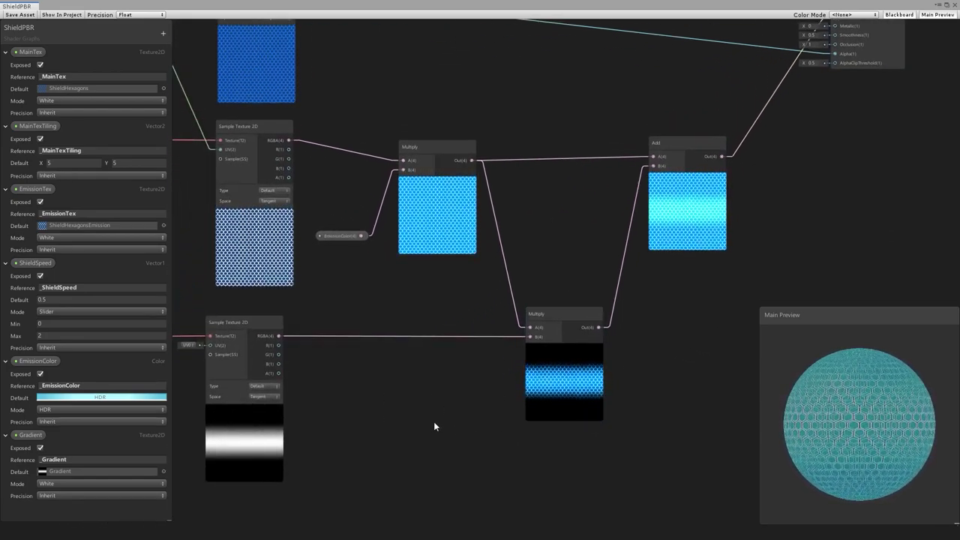
{"action": "middle_click_drag", "start_coordinate": [435, 428], "coordinate": [446, 445]}
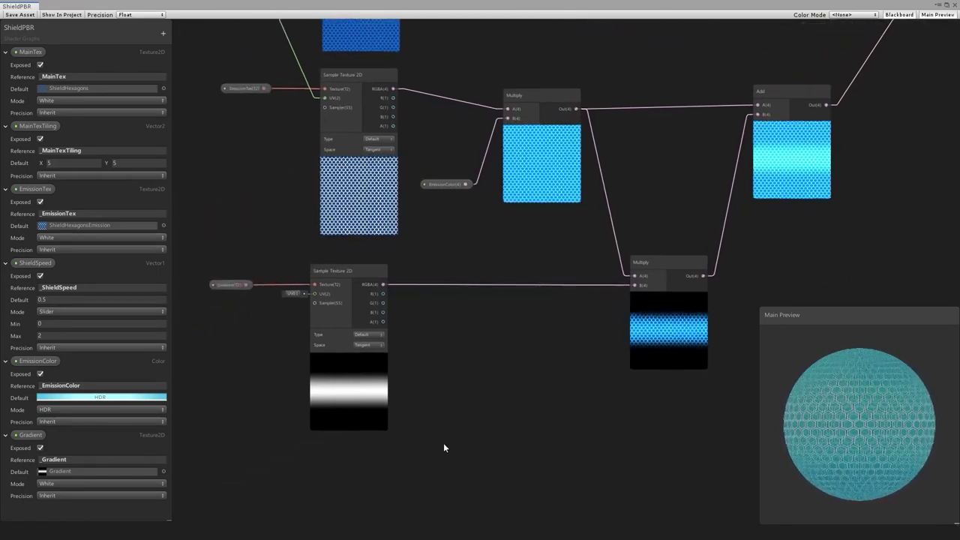
{"action": "left_click", "coordinate": [163, 33]}
{"action": "left_click", "coordinate": [189, 84]}
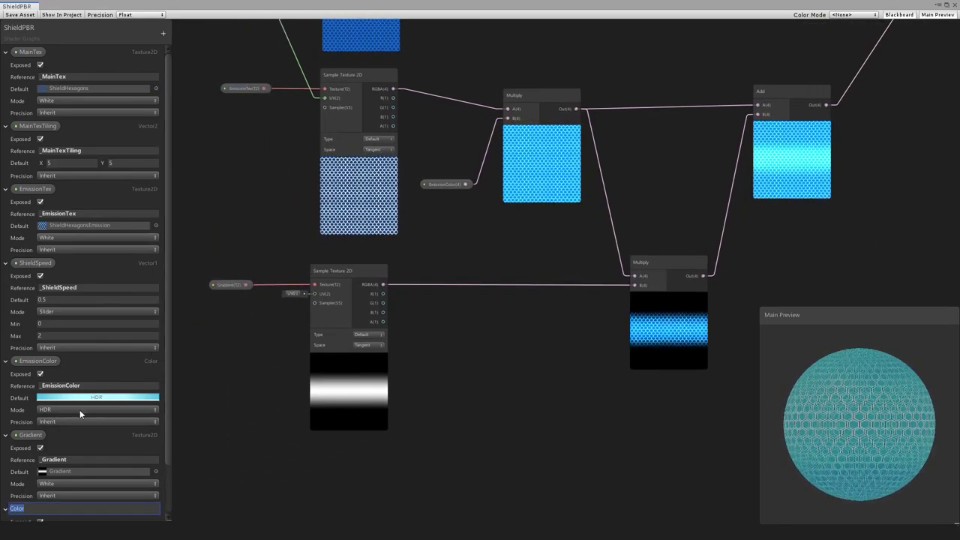
{"action": "type", "text": "Grad"}
{"action": "key", "text": "BackSpace"}
{"action": "key", "text": "BackSpace"}
{"action": "key", "text": "BackSpace"}
{"action": "key", "text": "BackSpace"}
{"action": "type", "text": "ExtraEmissionColor"}
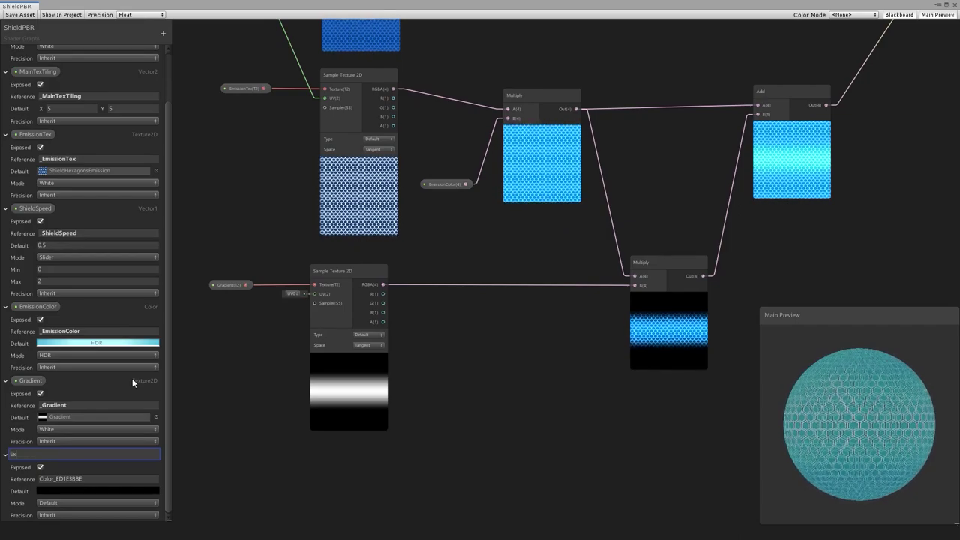
{"action": "key", "text": "Return"}
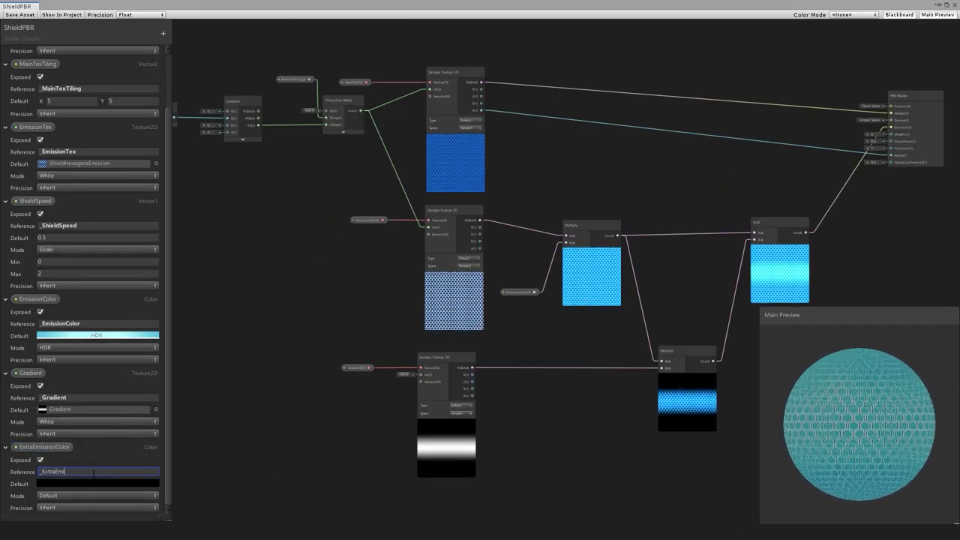
Set ExtraEmissionColor to HDR mode with default RGB 191, 191, 191, alpha 255 and intensity 1.8
{"action": "left_click", "coordinate": [73, 496]}
{"action": "left_click", "coordinate": [73, 508]}
{"action": "left_click", "coordinate": [73, 484]}
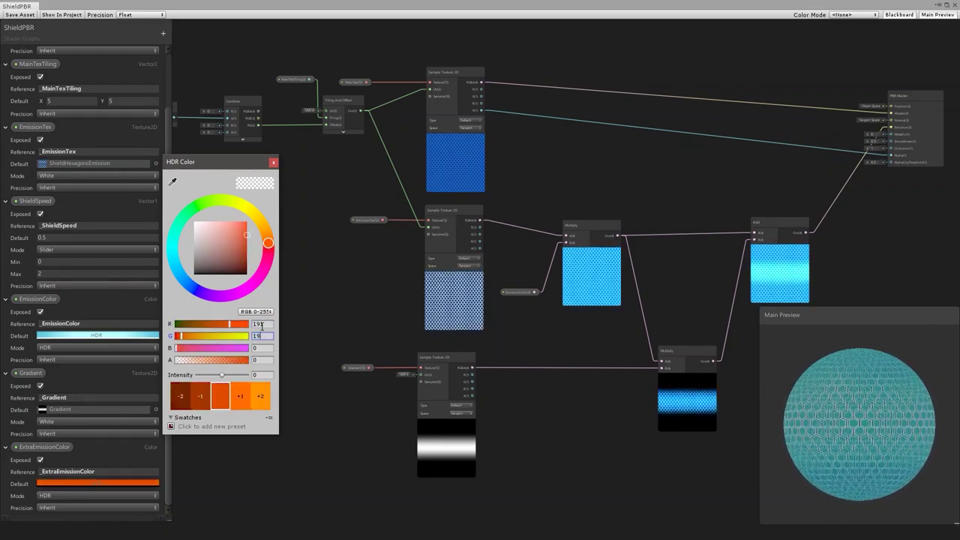
{"action": "type", "text": "1"}
{"action": "key", "text": "Tab"}
{"action": "type", "text": "19"}
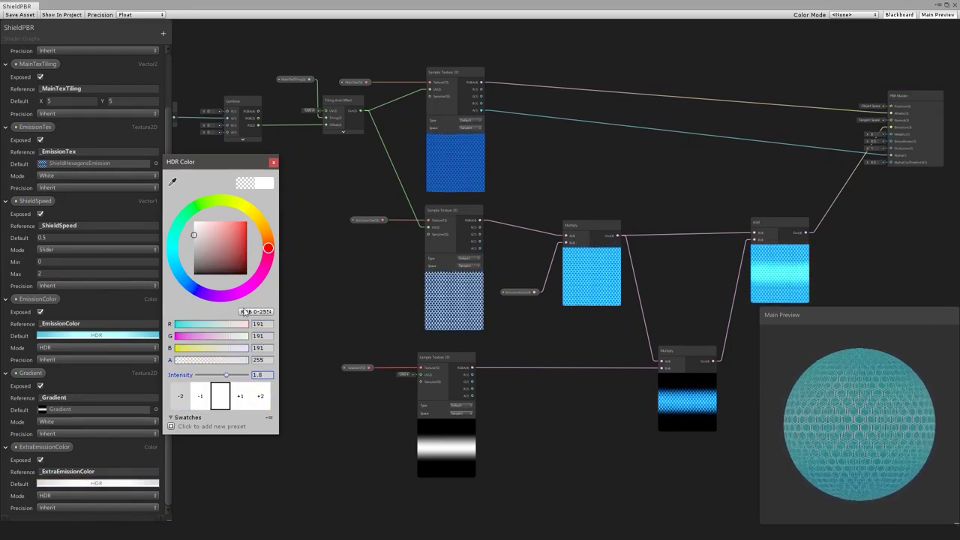
Place ExtraEmissionColor in the graph and multiply it with the gradient sampler's output ahead of the existing gradient Multiply node
{"action": "left_click", "coordinate": [49, 448]}
{"action": "middle_click_drag", "start_coordinate": [585, 442], "coordinate": [384, 363]}
{"action": "scroll", "coordinate": [385, 362], "scroll_direction": "up", "scroll_amount": 1}
{"action": "key", "text": "space"}
{"action": "type", "text": "multiply"}
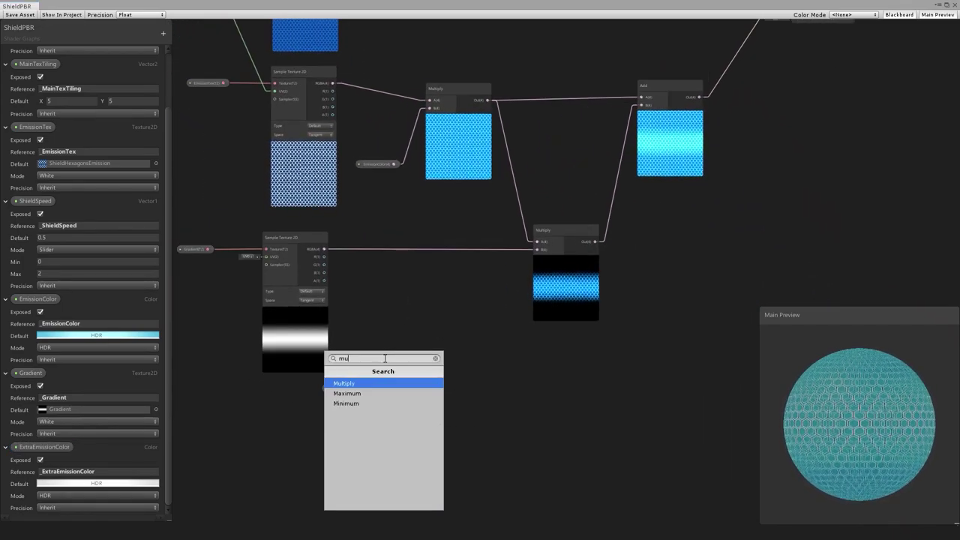
{"action": "key", "text": "Return"}
{"action": "left_click_drag", "start_coordinate": [429, 373], "coordinate": [448, 273]}
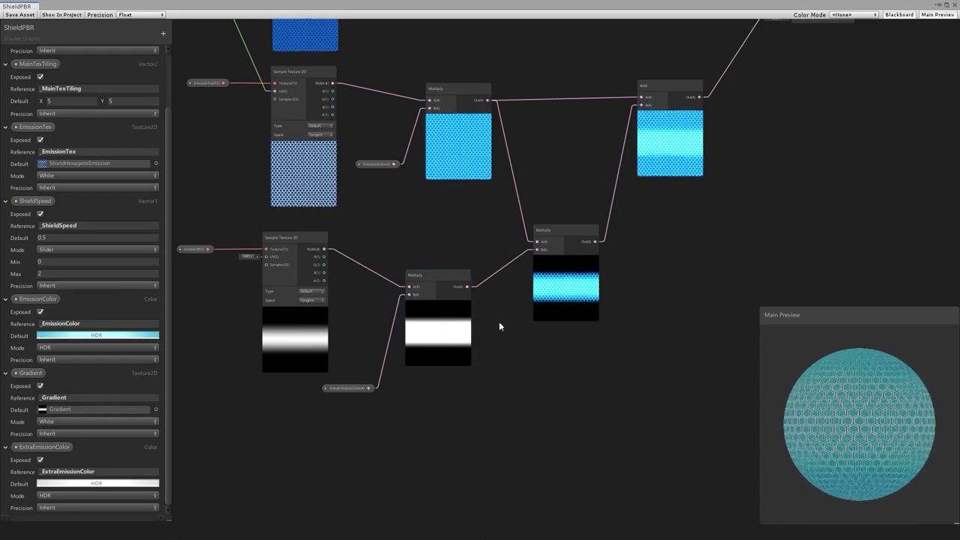
{"action": "left_click_drag", "start_coordinate": [439, 275], "coordinate": [450, 239]}
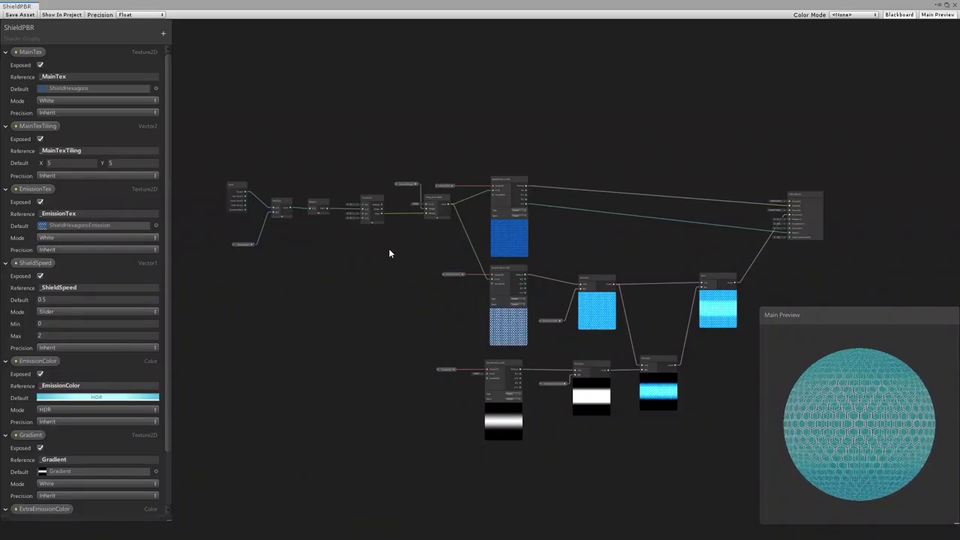
Add a Tiling And Offset node beside the Gradient property and connect it to the gradient sampler's UV input
{"action": "scroll", "coordinate": [435, 225], "scroll_direction": "up", "scroll_amount": 5}
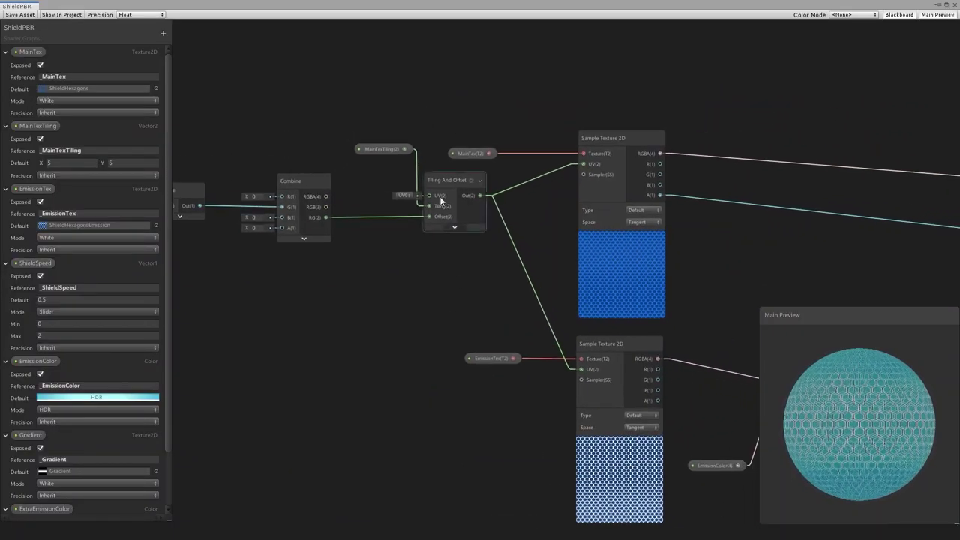
{"action": "left_click", "coordinate": [473, 202]}
{"action": "left_click", "coordinate": [420, 315]}
{"action": "middle_click_drag", "start_coordinate": [454, 380], "coordinate": [462, 185]}
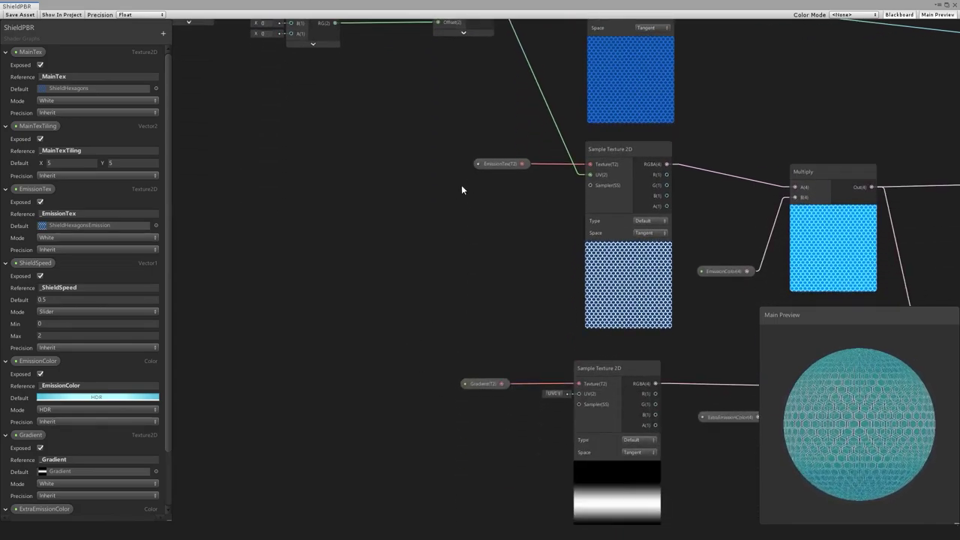
{"action": "key", "text": "space"}
{"action": "type", "text": "tiling"}
{"action": "key", "text": "Return"}
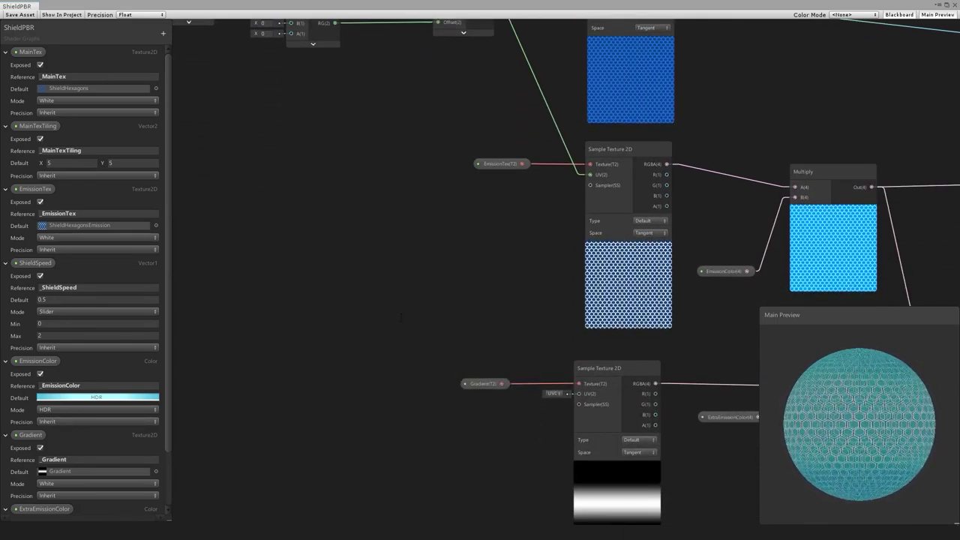
{"action": "left_click_drag", "start_coordinate": [438, 340], "coordinate": [437, 253]}
{"action": "left_click", "coordinate": [445, 304]}
{"action": "middle_click_drag", "start_coordinate": [453, 280], "coordinate": [417, 188]}
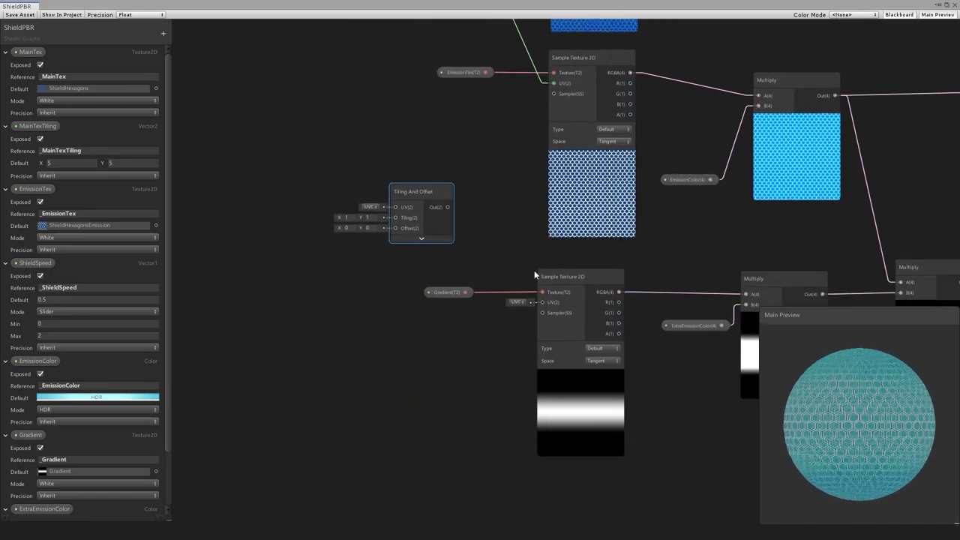
{"action": "left_click_drag", "start_coordinate": [422, 206], "coordinate": [543, 303]}
{"action": "left_click_drag", "start_coordinate": [399, 189], "coordinate": [383, 285]}
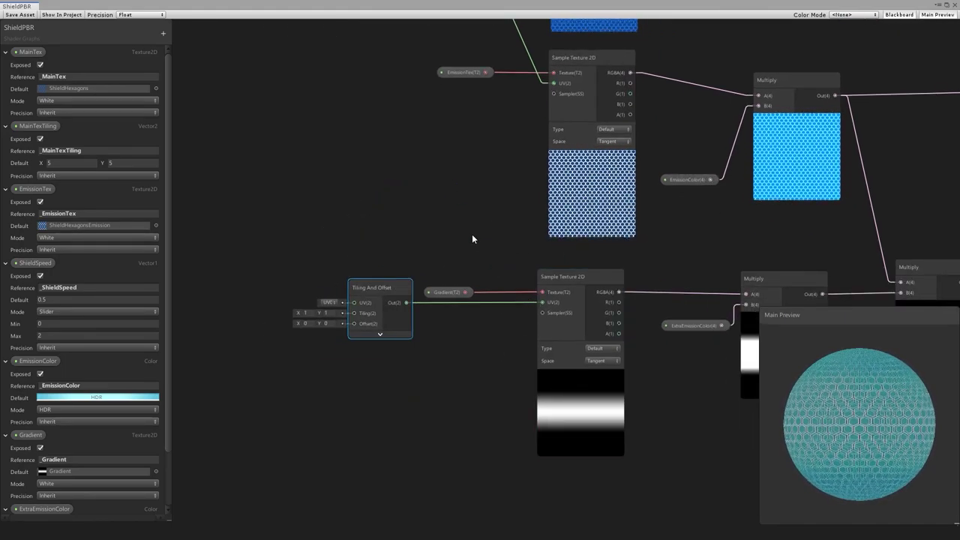
Connect the Combine node's RG output to the Offset input of the gradient's Tiling And Offset node
{"action": "middle_click_drag", "start_coordinate": [422, 188], "coordinate": [546, 280]}
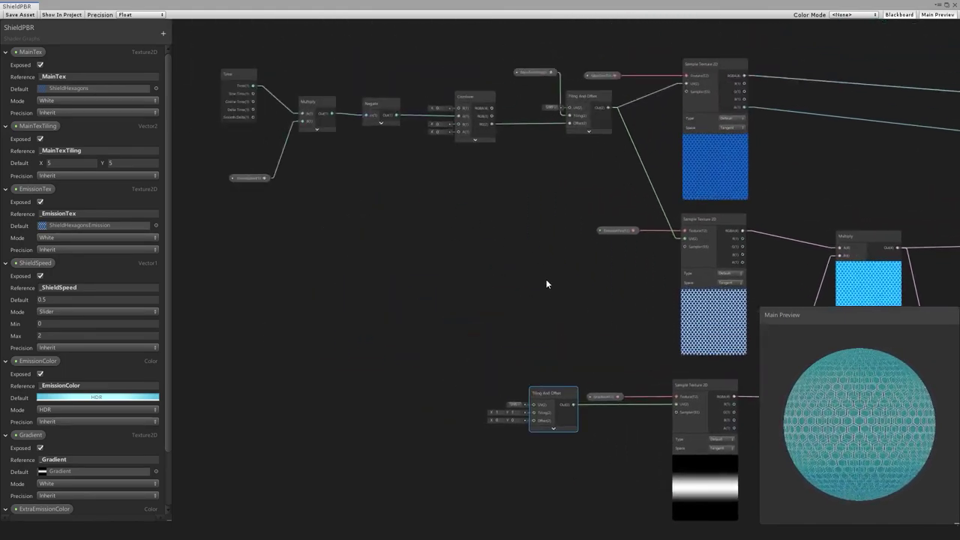
{"action": "left_click_drag", "start_coordinate": [490, 125], "coordinate": [533, 420]}
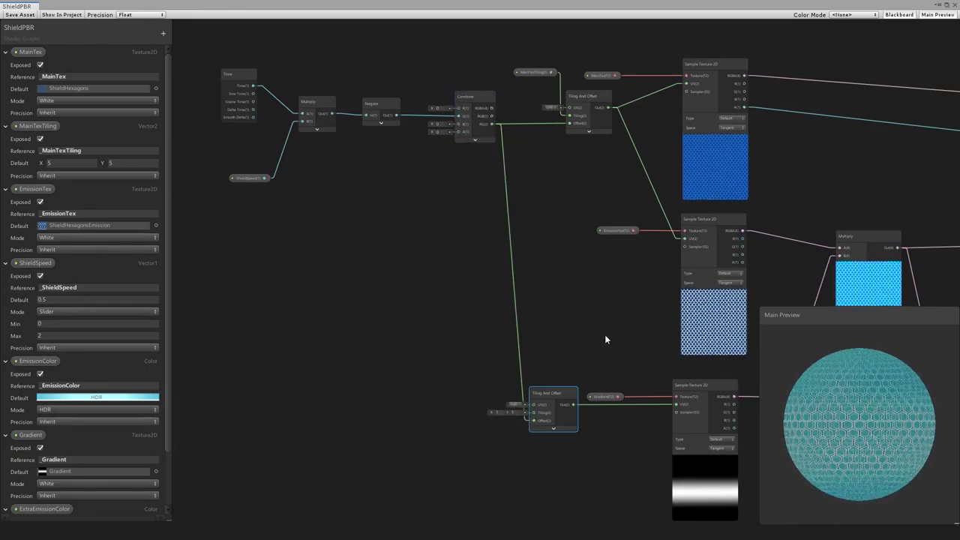
{"action": "middle_click_drag", "start_coordinate": [676, 432], "coordinate": [624, 379]}
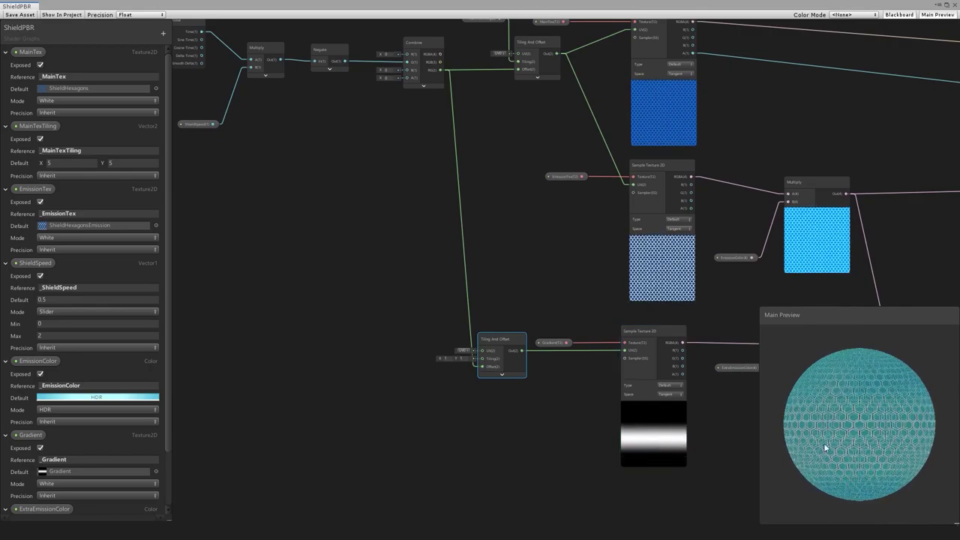
{"action": "left_click", "coordinate": [554, 410]}
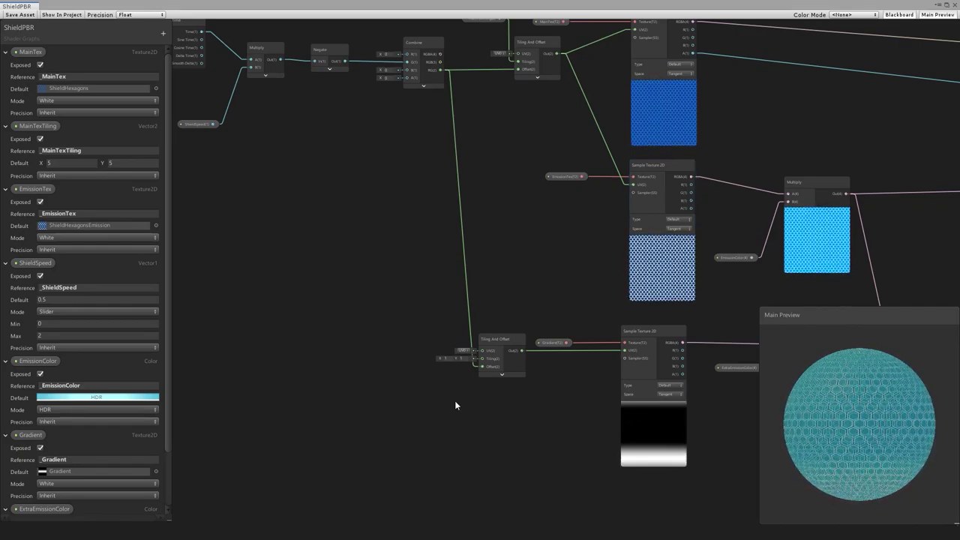
Add a Vector 1 node above and beside the gradient's Tiling And Offset node
{"action": "key", "text": "space"}
{"action": "type", "text": "vec"}
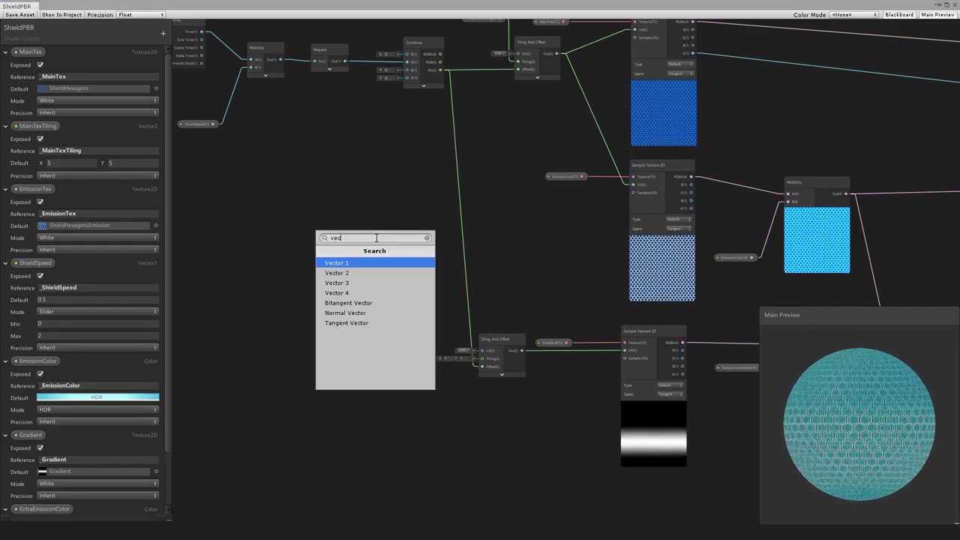
{"action": "key", "text": "Return"}
{"action": "left_click_drag", "start_coordinate": [384, 255], "coordinate": [419, 275]}
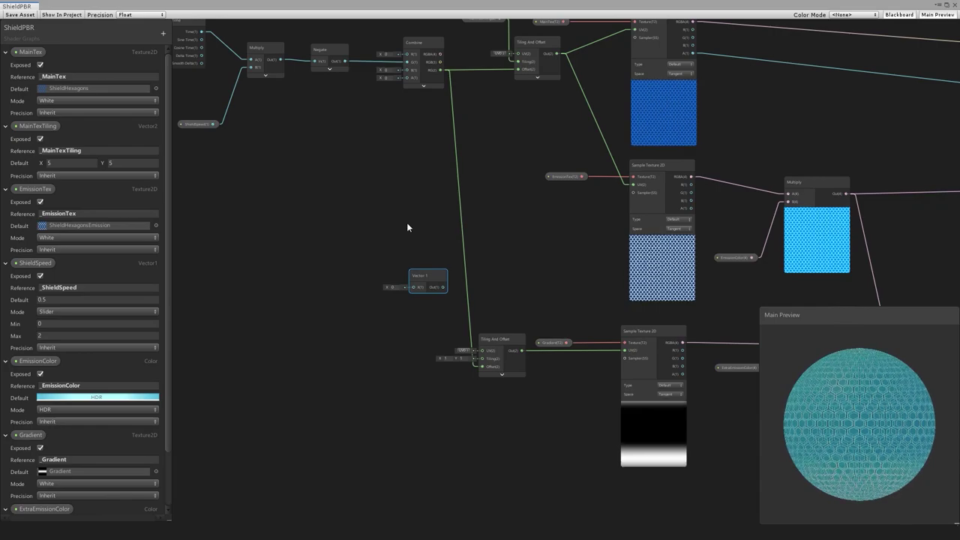
Add a Multiply node that scales Combine's RG output by the Vector 1 value and feeds the gradient Tiling And Offset's Offset input
{"action": "key", "text": "space"}
{"action": "type", "text": "mul"}
{"action": "key", "text": "Return"}
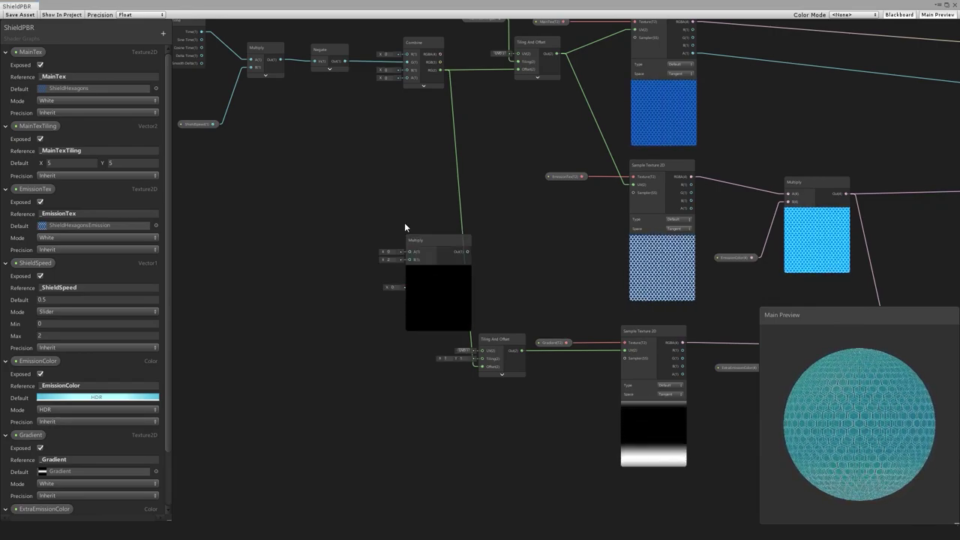
{"action": "left_click_drag", "start_coordinate": [447, 245], "coordinate": [509, 208]}
{"action": "left_click_drag", "start_coordinate": [441, 69], "coordinate": [443, 287]}
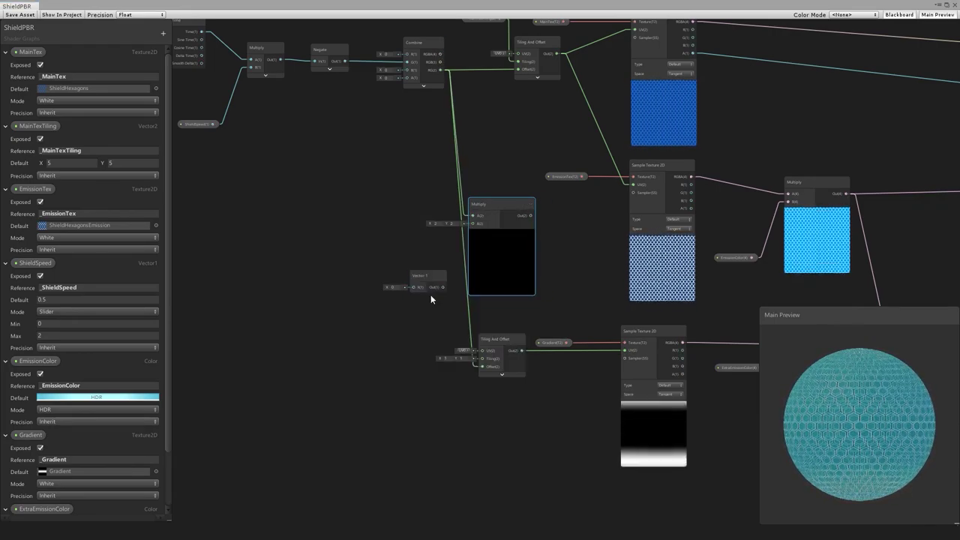
{"action": "left_click", "coordinate": [398, 286]}
{"action": "type", "text": "1"}
{"action": "left_click_drag", "start_coordinate": [504, 275], "coordinate": [410, 311]}
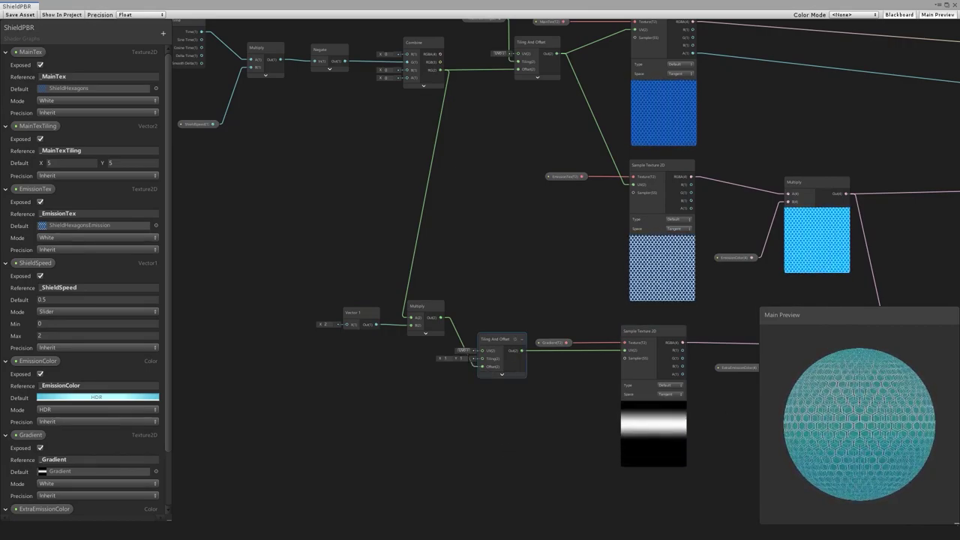
Add an exposed Vector1 property named Gradient Tile Y with reference _GradientTileY and default 4
{"action": "left_click", "coordinate": [163, 33]}
{"action": "left_click", "coordinate": [197, 37]}
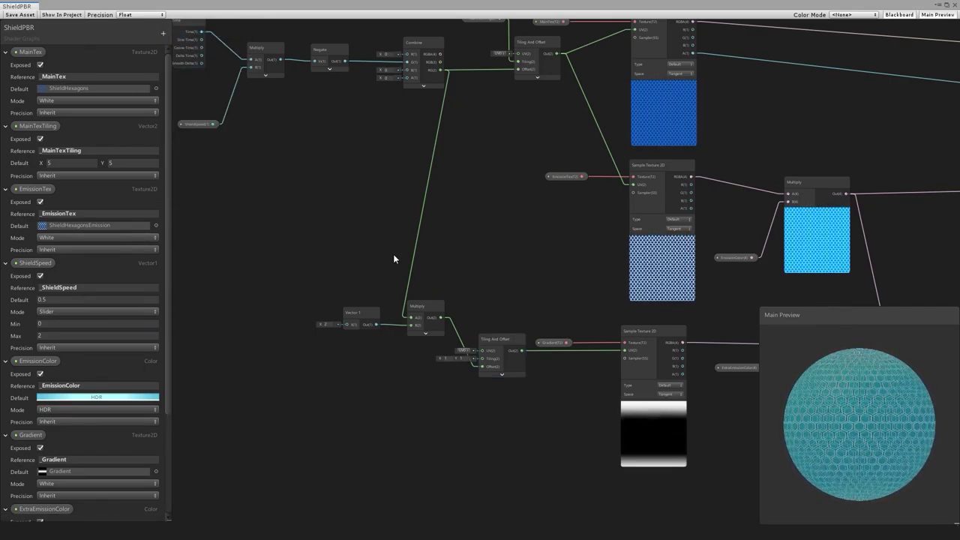
{"action": "scroll", "coordinate": [144, 366], "scroll_direction": "down", "scroll_amount": 3}
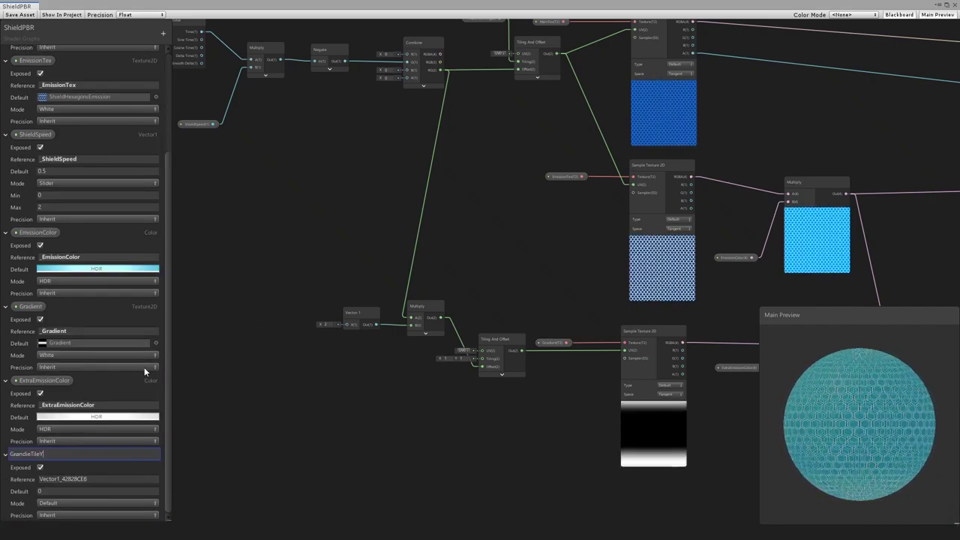
{"action": "key", "text": "Right"}
{"action": "key", "text": "Right"}
{"action": "key", "text": "Right"}
{"action": "key", "text": "Right"}
{"action": "key", "text": "Return"}
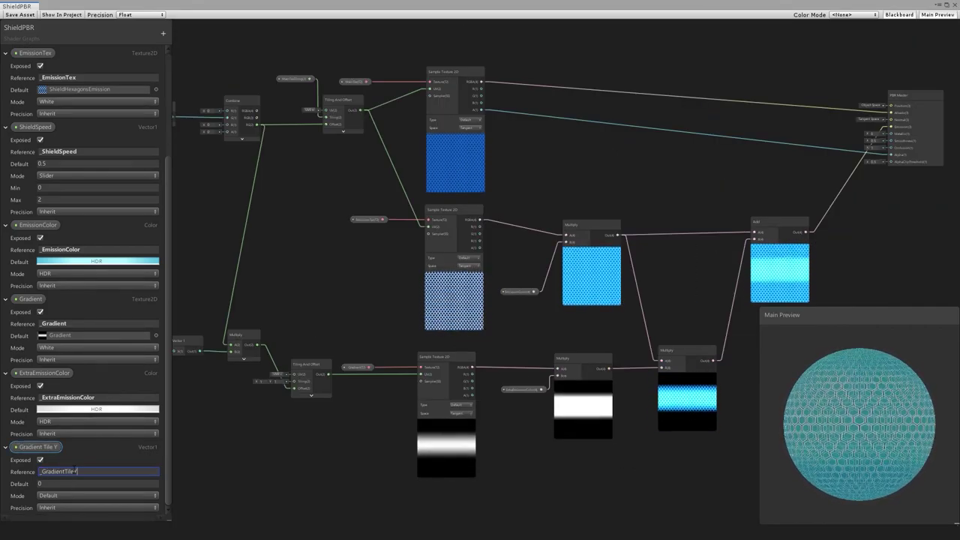
{"action": "type", "text": "4"}
{"action": "key", "text": "Return"}
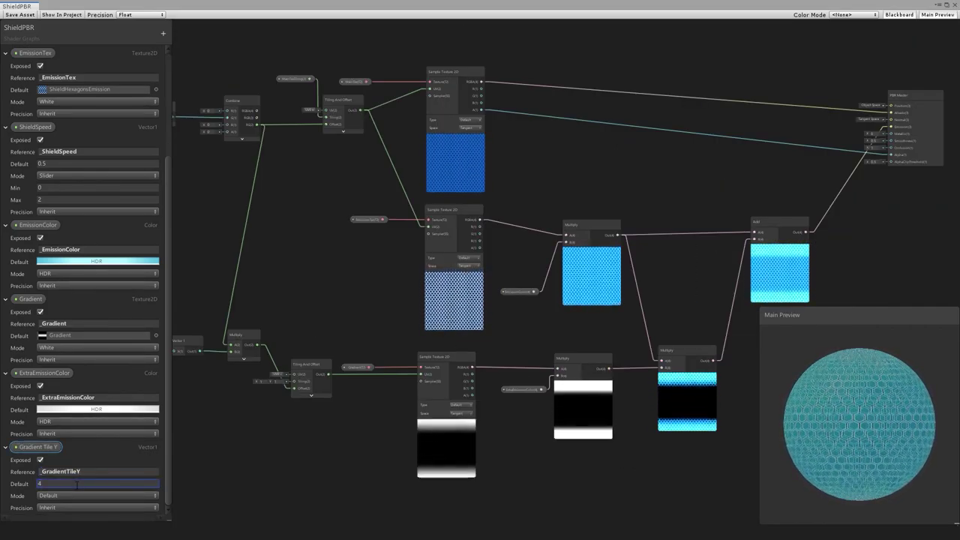
Place the Gradient Tile Y property below the Vector 1 node and connect it to the G input of a new Combine node
{"action": "scroll", "coordinate": [284, 450], "scroll_direction": "down", "scroll_amount": 2}
{"action": "middle_click_drag", "start_coordinate": [283, 451], "coordinate": [401, 363]}
{"action": "scroll", "coordinate": [401, 363], "scroll_direction": "up", "scroll_amount": 4}
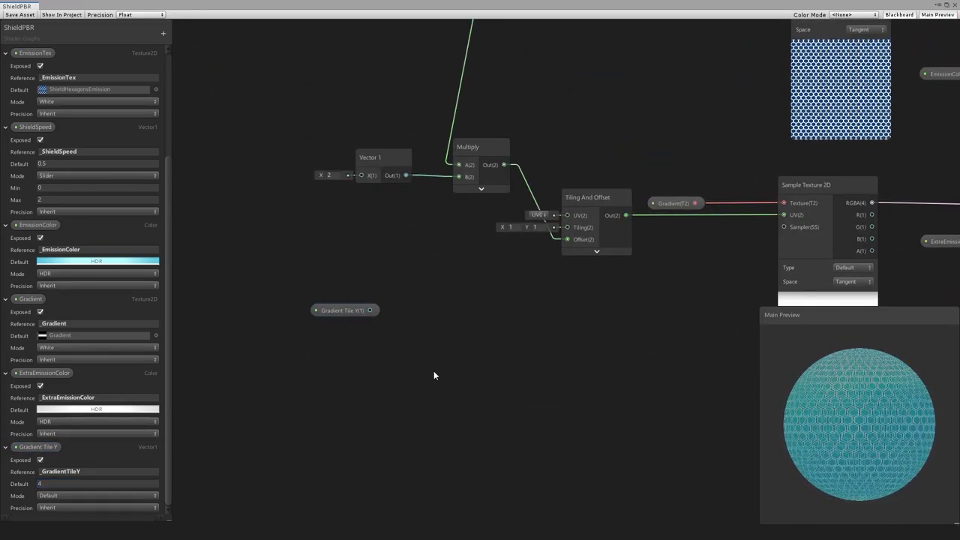
{"action": "key", "text": "space"}
{"action": "type", "text": "combine"}
{"action": "key", "text": "Return"}
{"action": "left_click_drag", "start_coordinate": [464, 391], "coordinate": [458, 284]}
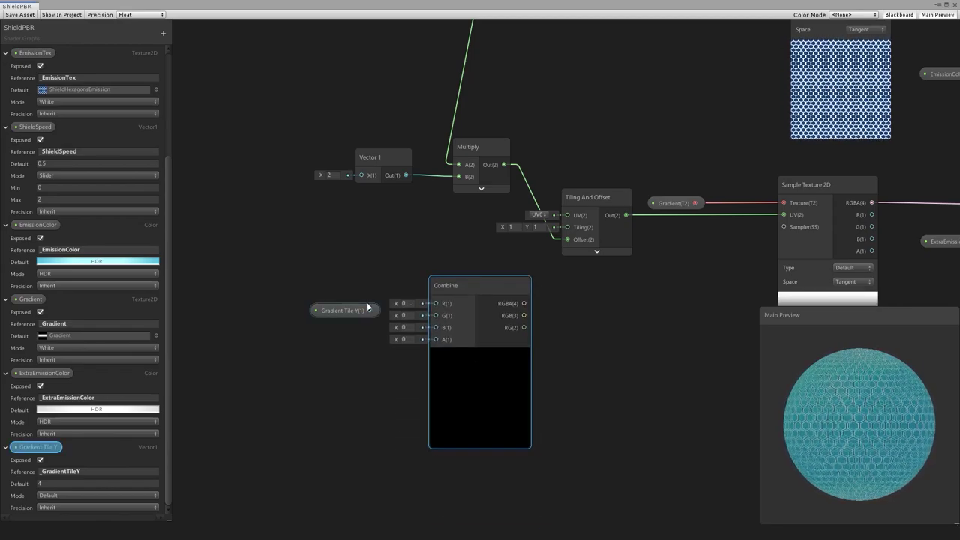
{"action": "left_click_drag", "start_coordinate": [436, 322], "coordinate": [436, 315]}
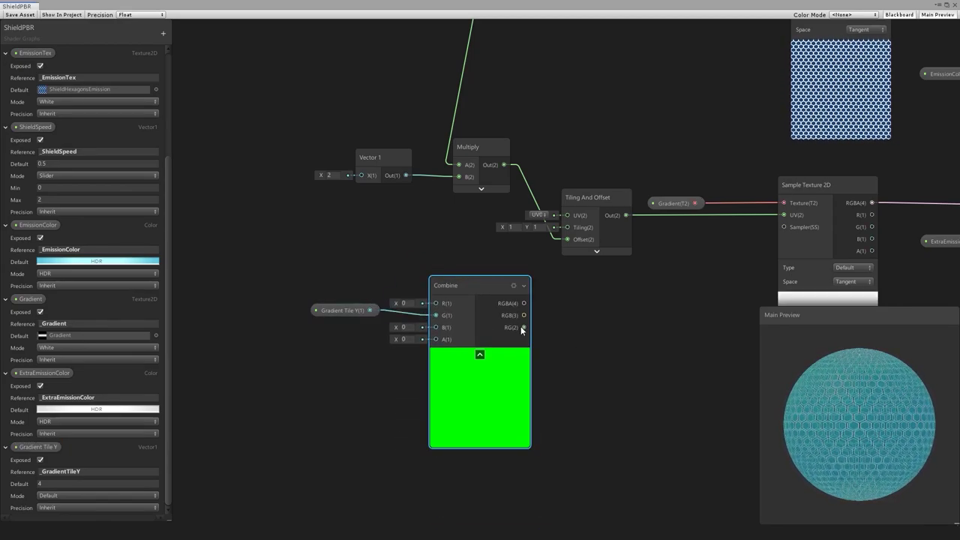
Connect the new Combine node's RG output to the gradient Tiling And Offset's Tiling input and collapse Combine's preview
{"action": "left_click", "coordinate": [480, 353]}
{"action": "middle_click_drag", "start_coordinate": [638, 342], "coordinate": [413, 327]}
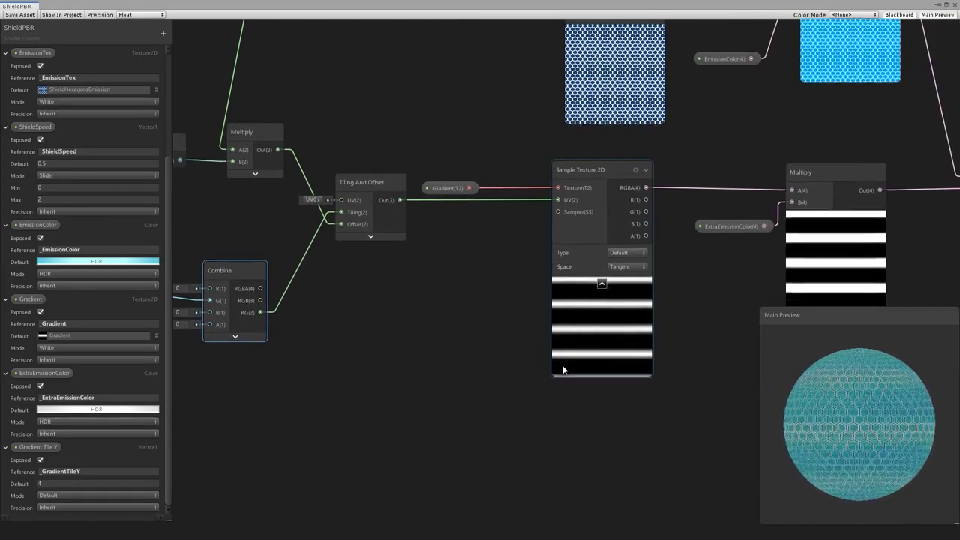
{"action": "scroll", "coordinate": [564, 369], "scroll_direction": "down", "scroll_amount": 3}
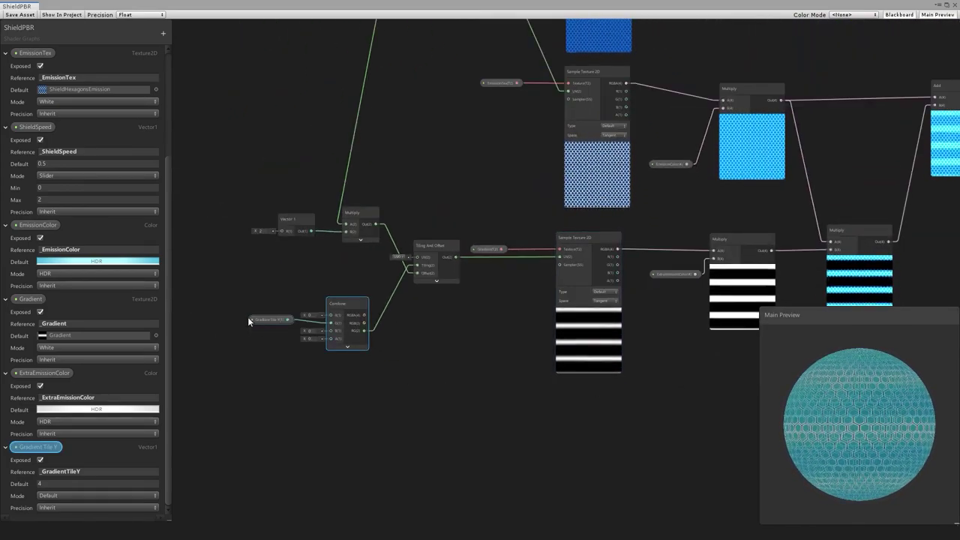
{"action": "middle_click_drag", "start_coordinate": [697, 365], "coordinate": [392, 341]}
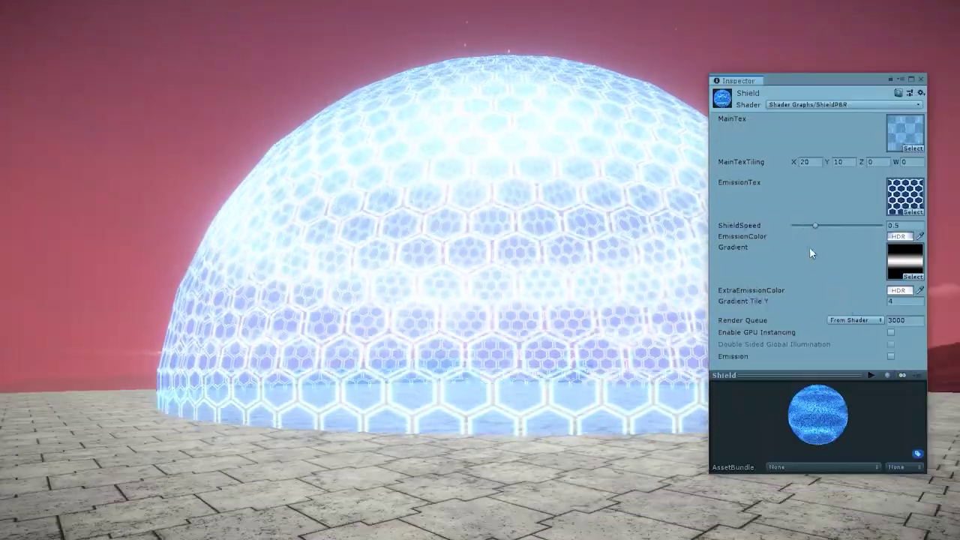
Set the Shield material's ShieldSpeed to 0.26 and its Gradient Tile Y to about 5.68
{"action": "mouse_move", "coordinate": [816, 225]}
{"action": "left_mouse_down"}
{"action": "mouse_move", "coordinate": [826, 224]}
{"action": "mouse_move", "coordinate": [794, 226]}
{"action": "mouse_move", "coordinate": [806, 225]}
{"action": "left_mouse_up"}
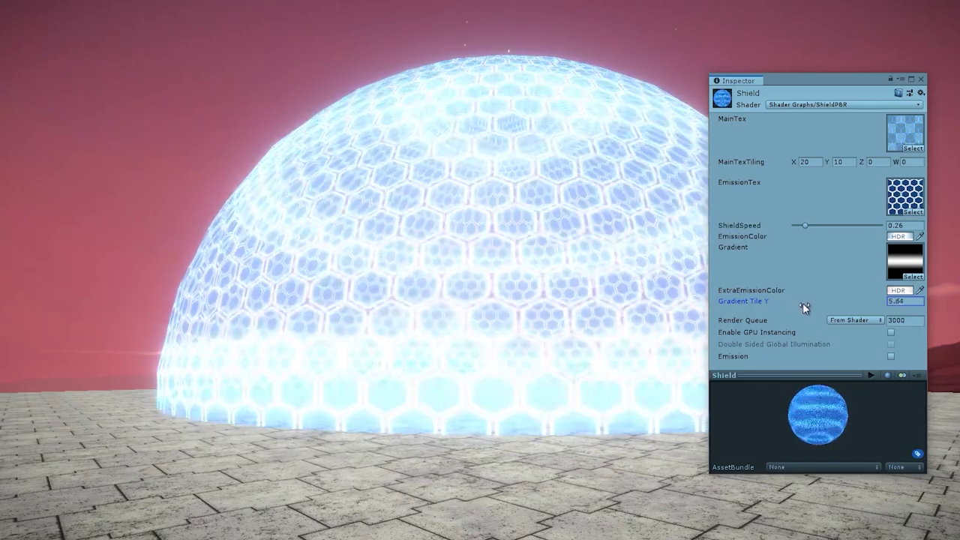
{"action": "left_click_drag", "start_coordinate": [803, 303], "coordinate": [825, 308]}
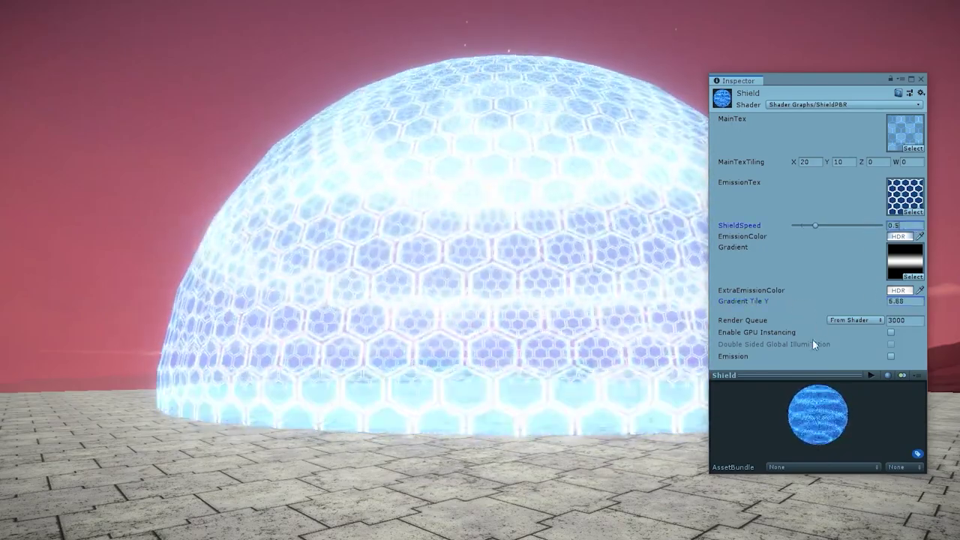
Change the Shield material's ExtraEmissionColor from white to a pale cyan HDR color
{"action": "left_click", "coordinate": [900, 290]}
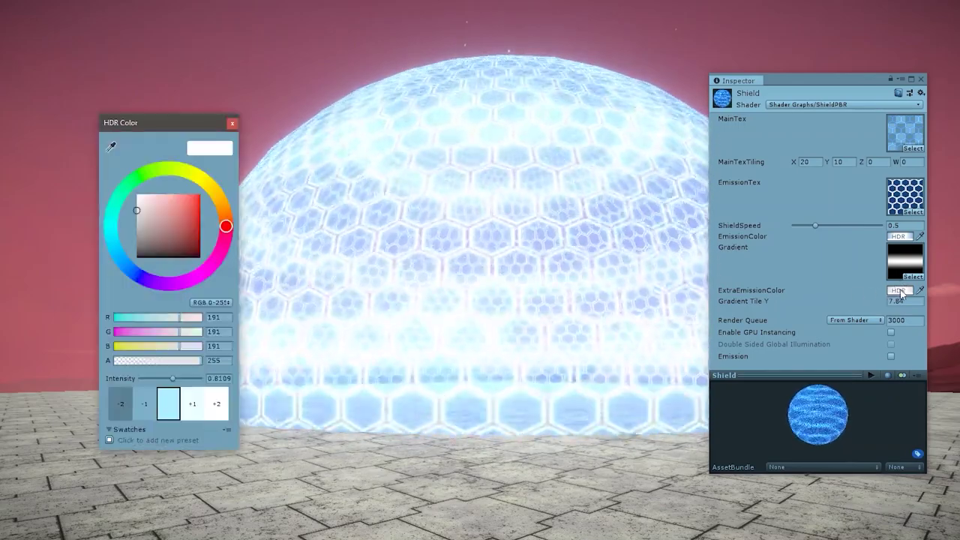
{"action": "left_click", "coordinate": [137, 180]}
{"action": "left_click_drag", "start_coordinate": [170, 216], "coordinate": [139, 144]}
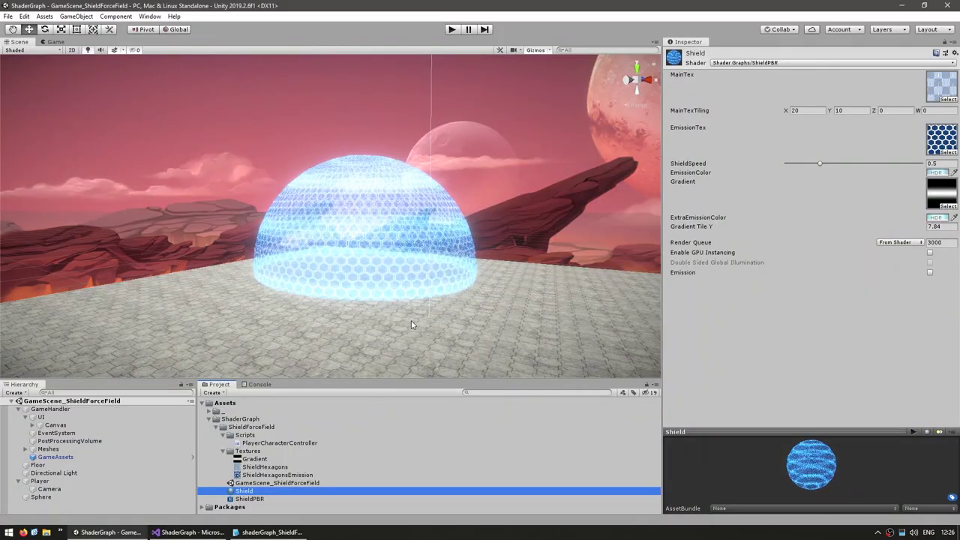
Duplicate the ShieldPBR shader graph as ShieldSprite and open the copy for editing
{"action": "left_click", "coordinate": [259, 499]}
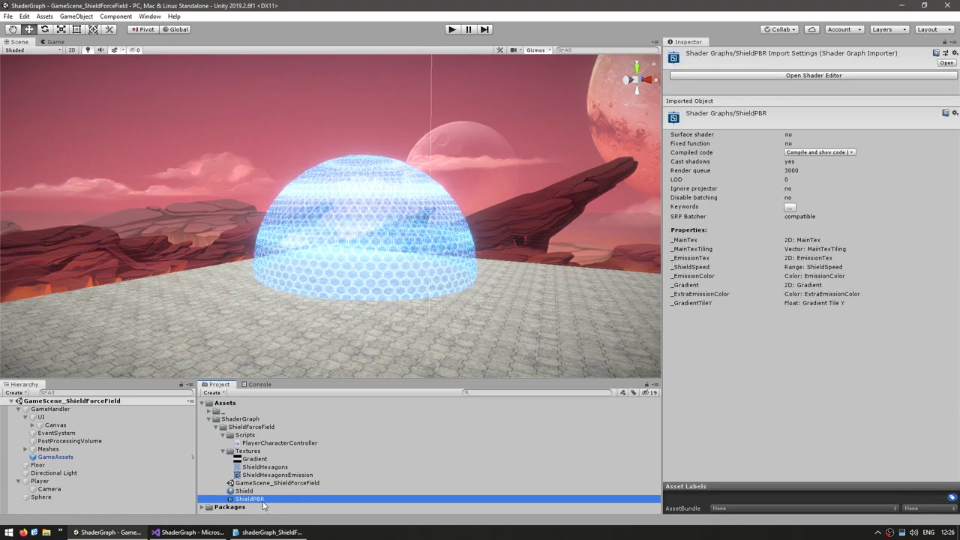
{"action": "key", "text": "ctrl+d"}
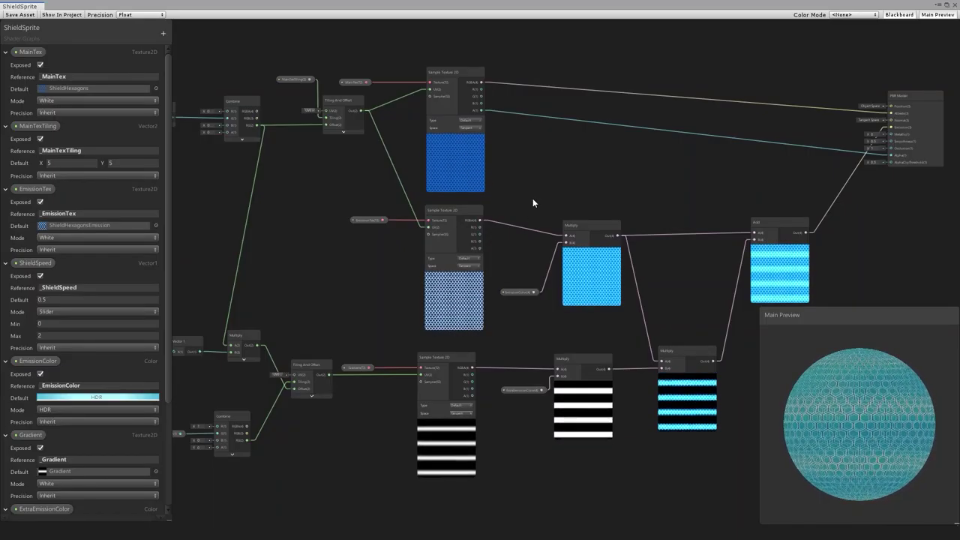
Add a Sprite Lit Master node above the PBR Master node
{"action": "scroll", "coordinate": [532, 198], "scroll_direction": "down", "scroll_amount": 6}
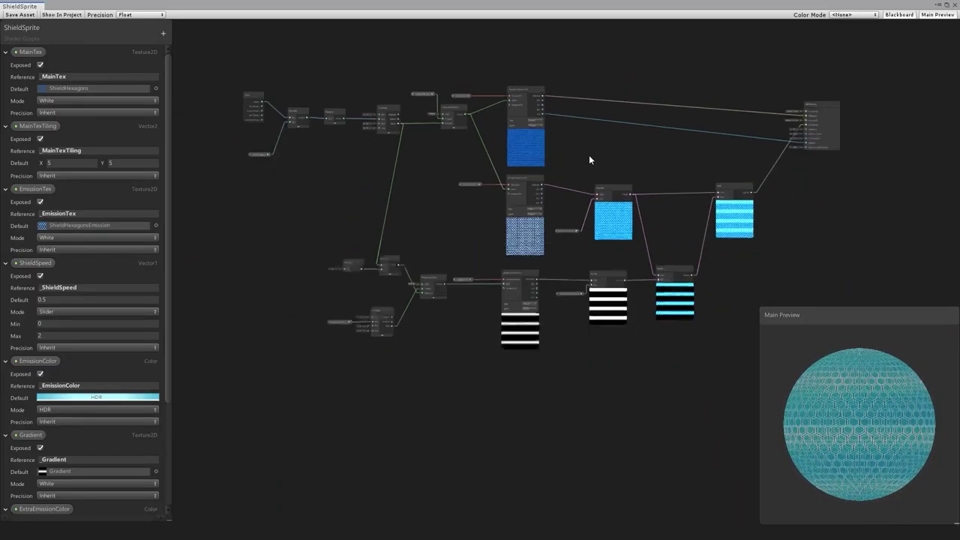
{"action": "scroll", "coordinate": [471, 247], "scroll_direction": "up", "scroll_amount": 3}
{"action": "middle_click_drag", "start_coordinate": [531, 231], "coordinate": [348, 235]}
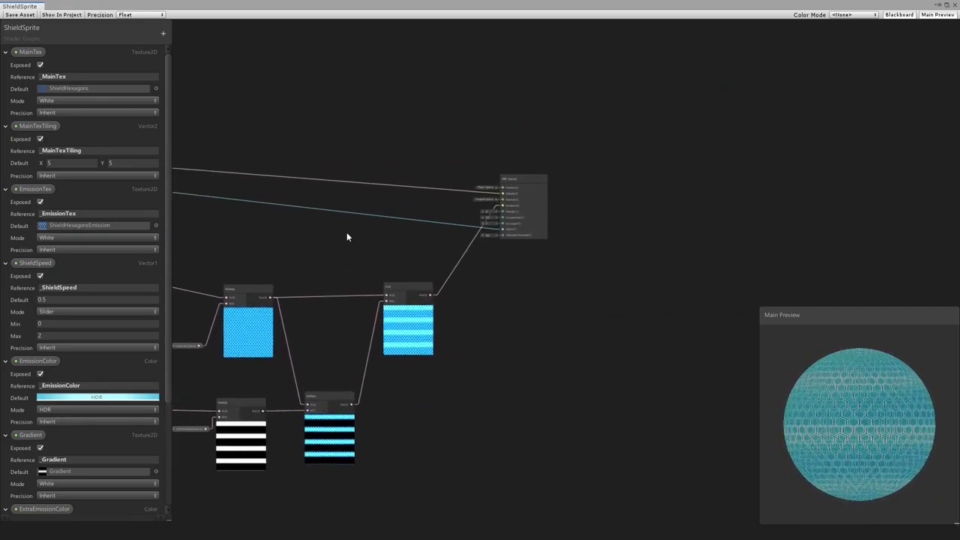
{"action": "scroll", "coordinate": [410, 236], "scroll_direction": "up", "scroll_amount": 3}
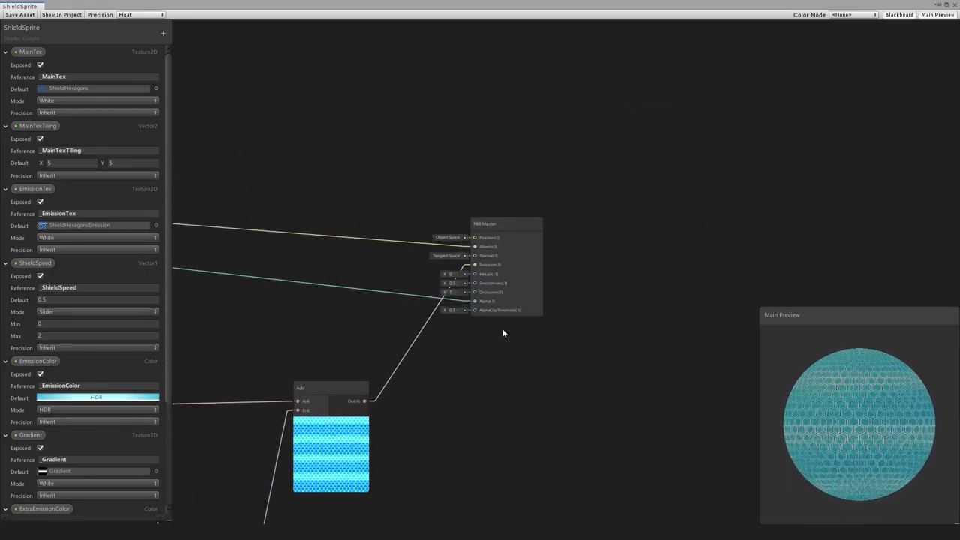
{"action": "key", "text": "space"}
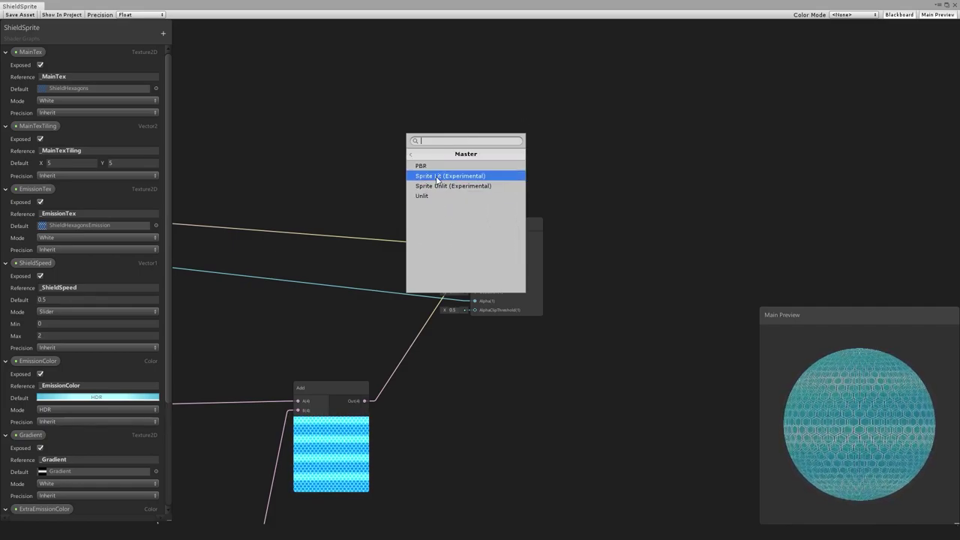
{"action": "left_click", "coordinate": [437, 177]}
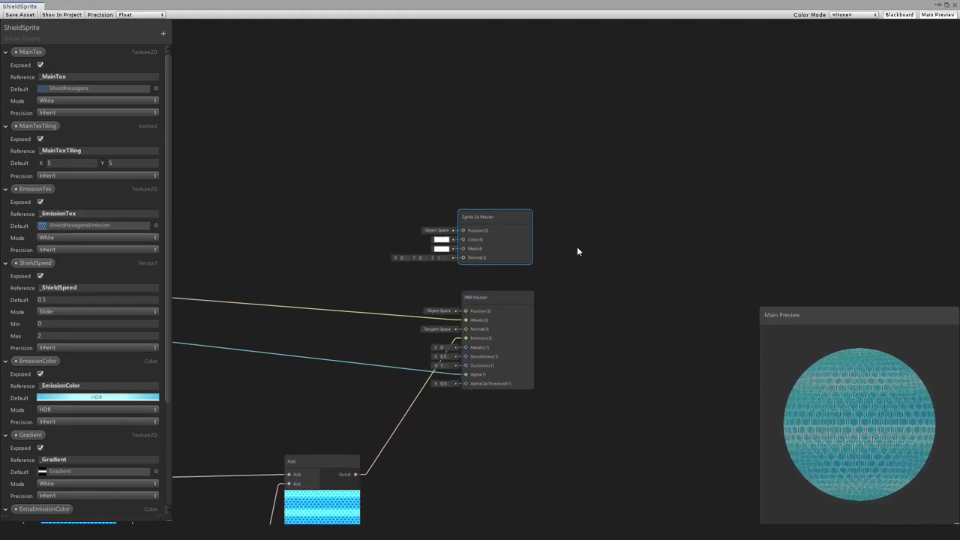
Make the Sprite Lit Master the active master node and delete the PBR Master node
{"action": "right_click", "coordinate": [507, 223]}
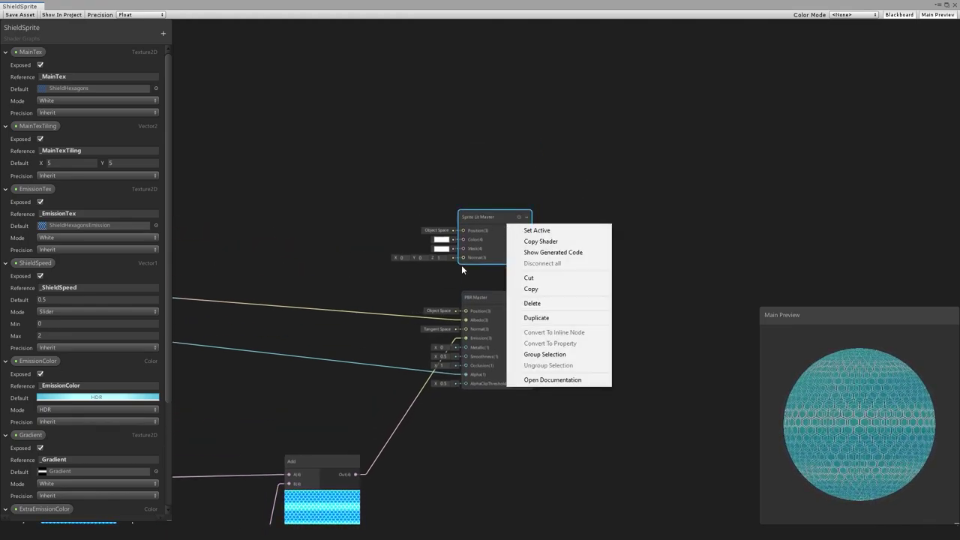
{"action": "left_click", "coordinate": [530, 231]}
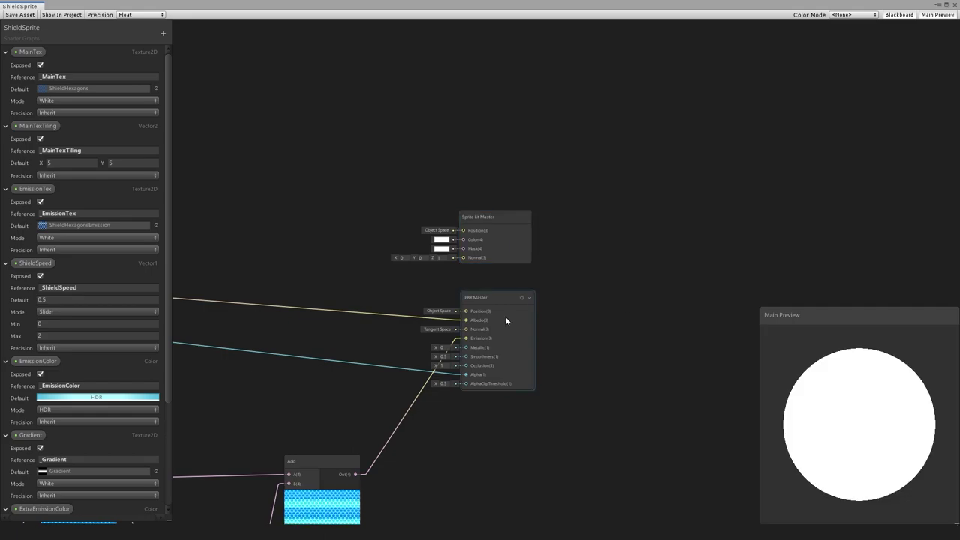
{"action": "key", "text": "Delete"}
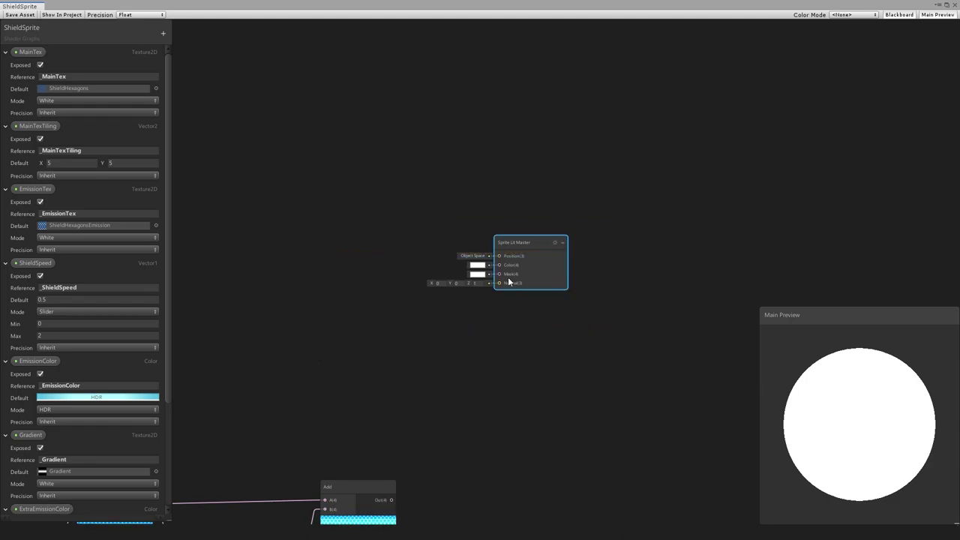
Add a Multiply node beside the Sprite Lit Master and connect the Add node's output to its B input
{"action": "key", "text": "space"}
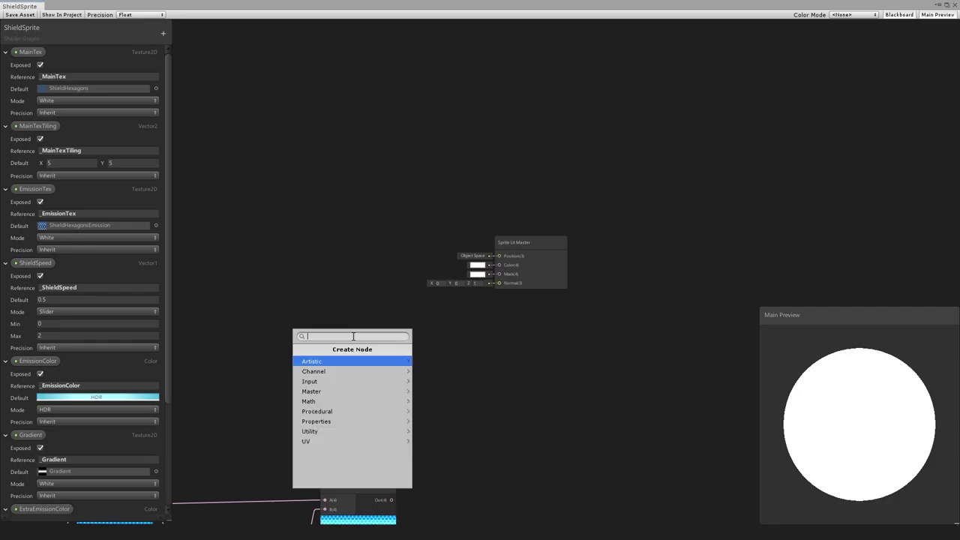
{"action": "type", "text": "multiply"}
{"action": "key", "text": "Return"}
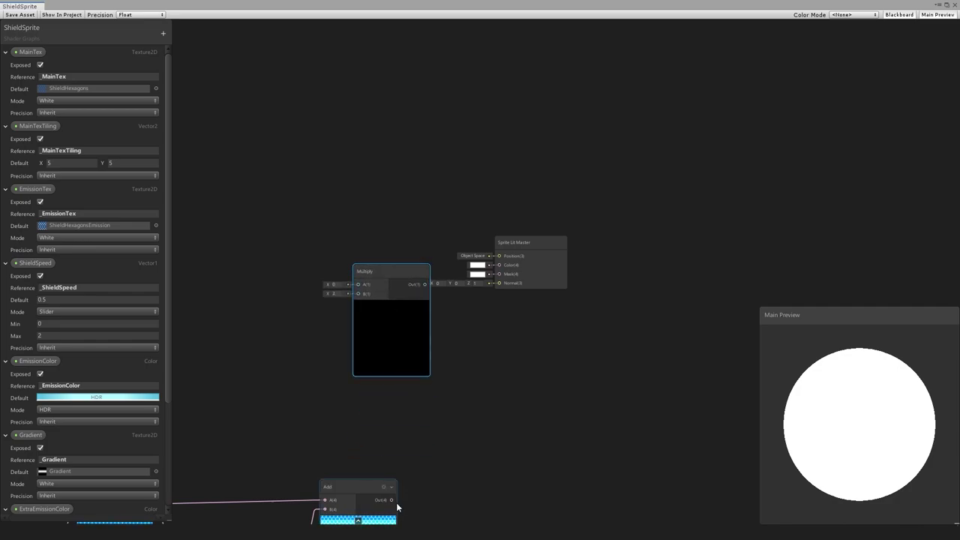
{"action": "left_click_drag", "start_coordinate": [392, 499], "coordinate": [356, 317]}
Connect the main hexagon sampler's RGBA output to Multiply's A input and Multiply's output to the Sprite Lit Master's Color input
{"action": "middle_click_drag", "start_coordinate": [328, 296], "coordinate": [654, 266]}
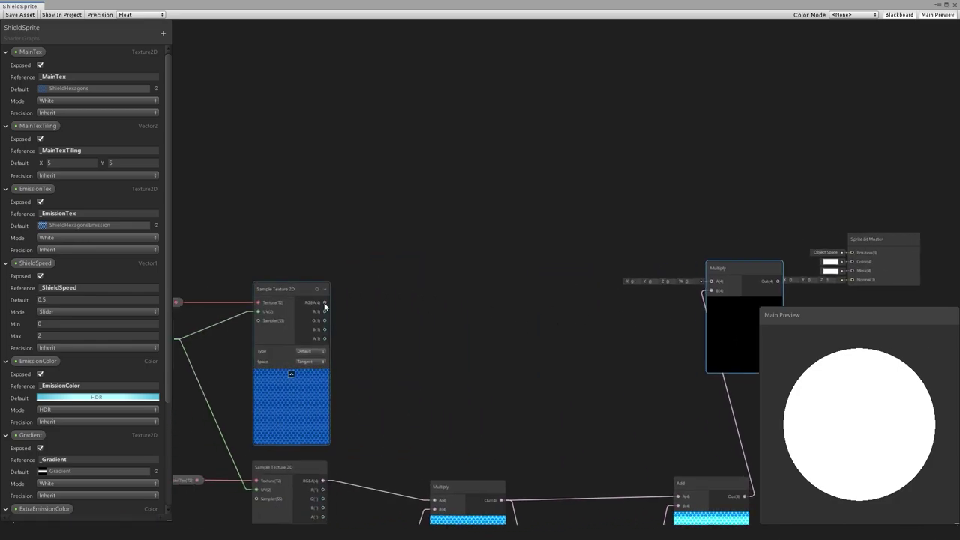
{"action": "left_click_drag", "start_coordinate": [700, 289], "coordinate": [709, 282]}
{"action": "middle_click_drag", "start_coordinate": [628, 325], "coordinate": [303, 338]}
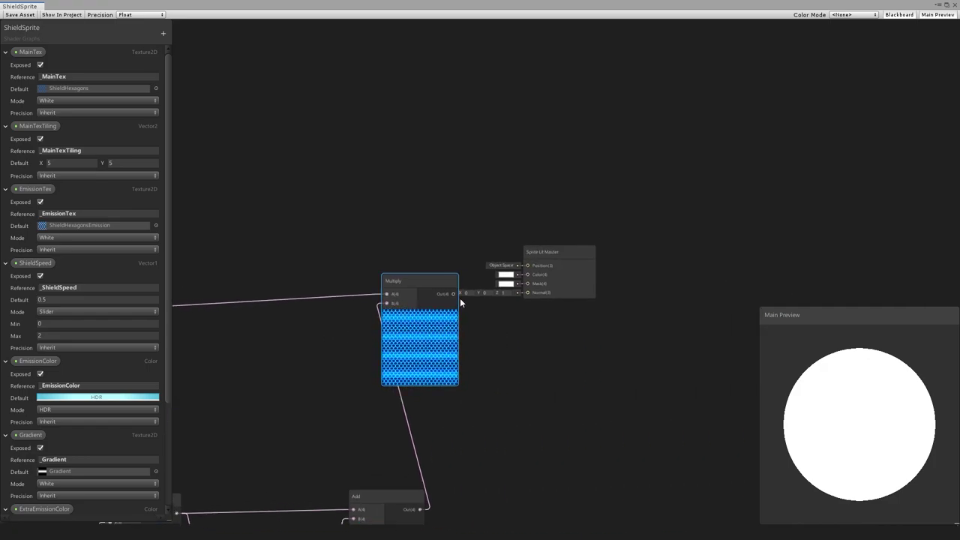
{"action": "left_click_drag", "start_coordinate": [529, 279], "coordinate": [528, 276]}
Switch the main preview mesh to Quad
{"action": "right_click", "coordinate": [848, 366]}
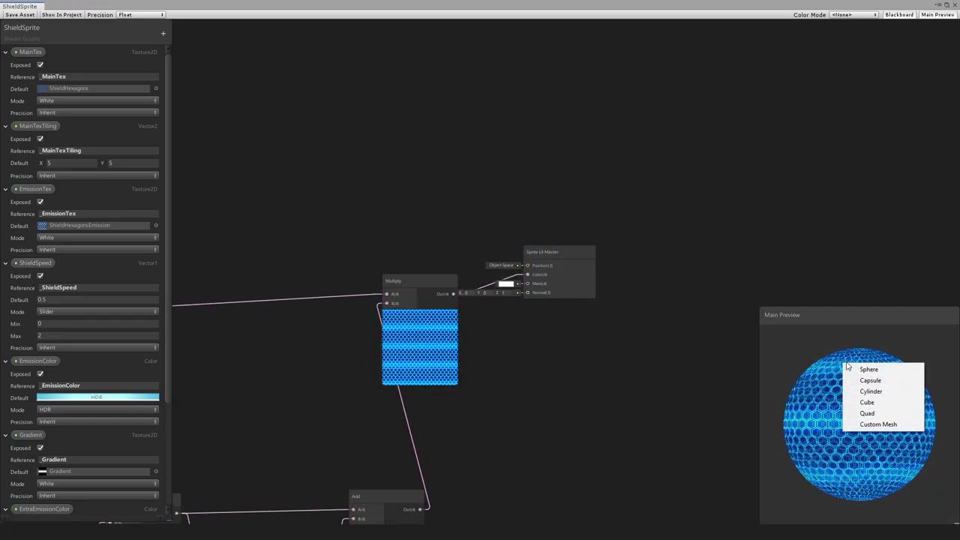
{"action": "left_click", "coordinate": [867, 414]}
{"action": "left_click_drag", "start_coordinate": [643, 218], "coordinate": [421, 359]}
{"action": "scroll", "coordinate": [454, 320], "scroll_direction": "down", "scroll_amount": 3}
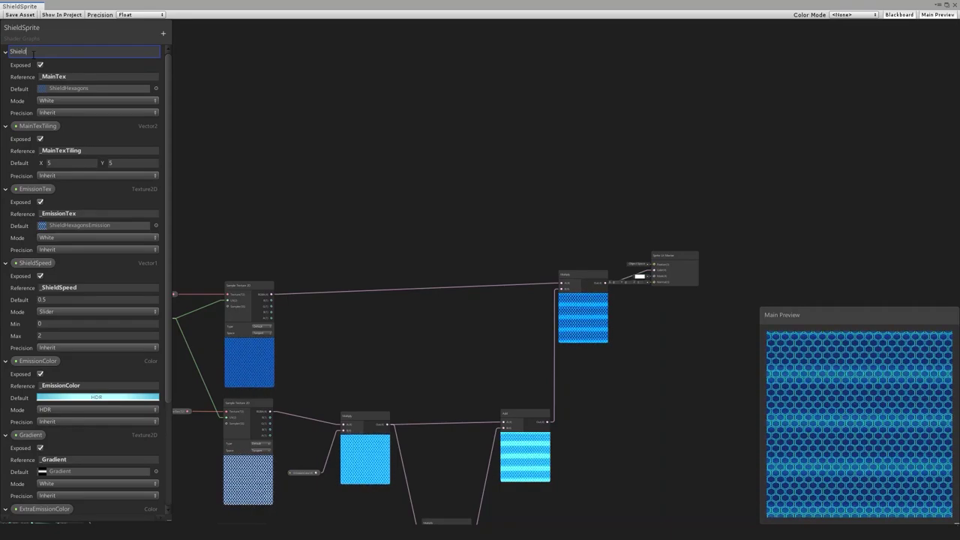
Rename the MainTex property to ShieldTex with reference _ShieldTex and turn off its Exposed option
{"action": "type", "text": "x"}
{"action": "key", "text": "Return"}
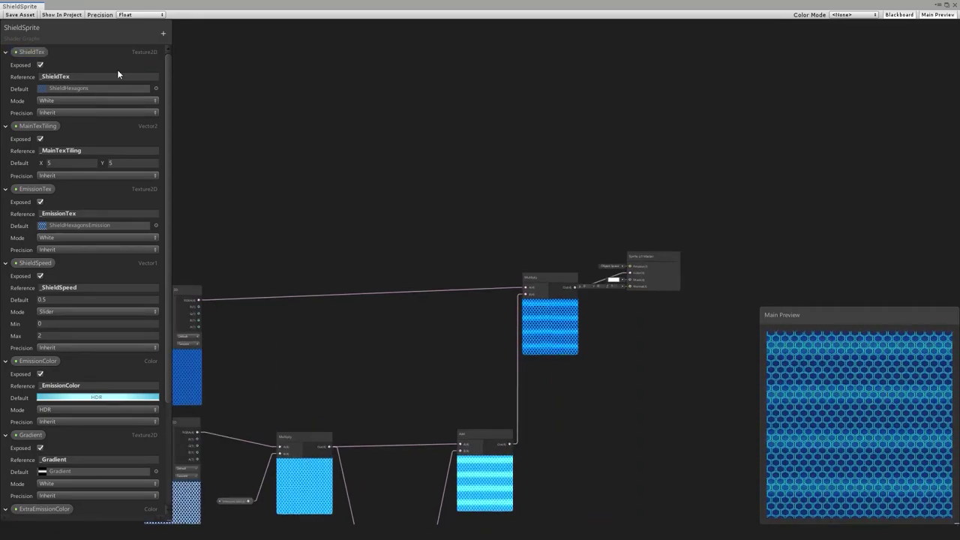
{"action": "left_click", "coordinate": [40, 65]}
Add a Texture2D property named MainTex with reference _MainTex at the top of the property list and default texture Circle
{"action": "left_click", "coordinate": [163, 33]}
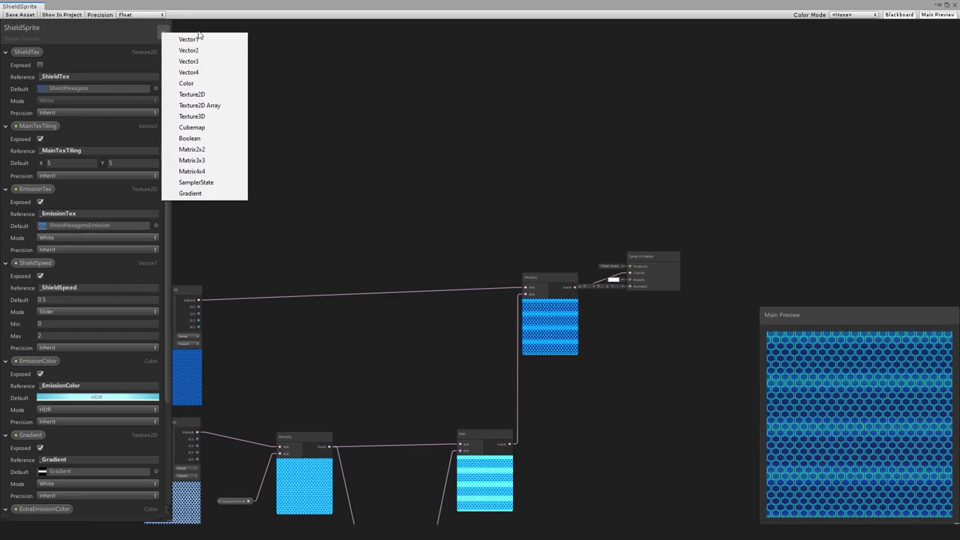
{"action": "left_click", "coordinate": [197, 96]}
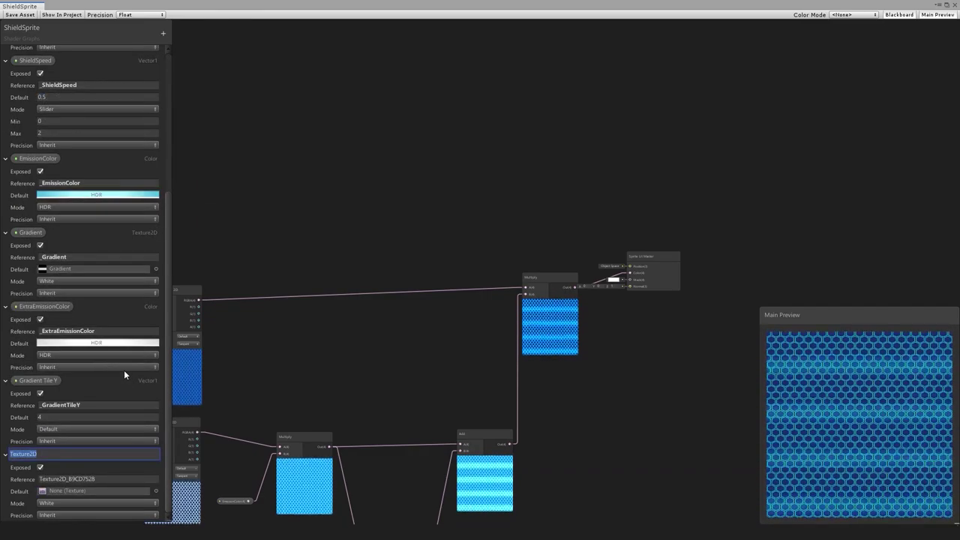
{"action": "type", "text": "MainTex"}
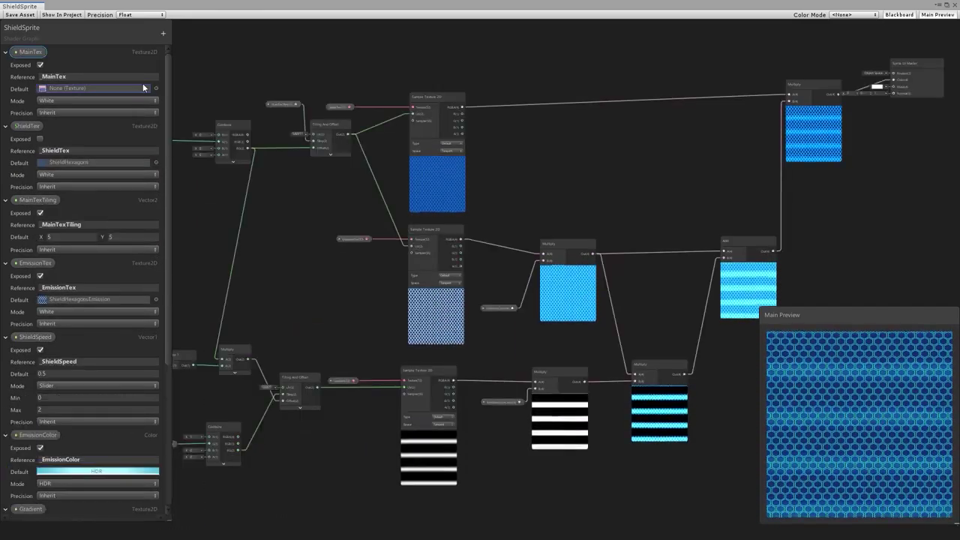
{"action": "left_click", "coordinate": [155, 89]}
{"action": "double_click", "coordinate": [508, 278]}
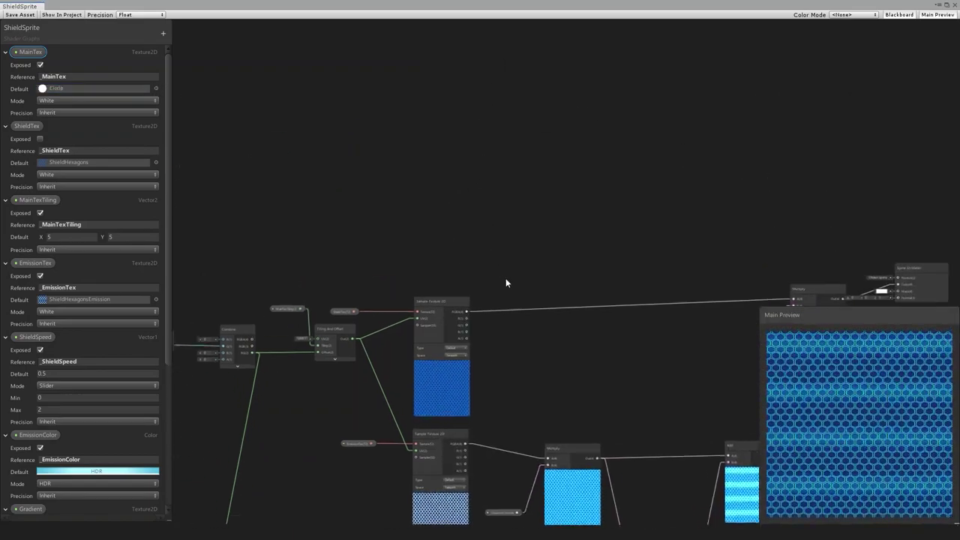
Sample the MainTex property with a new Sample Texture 2D node placed above the existing sampler chain
{"action": "key", "text": "space"}
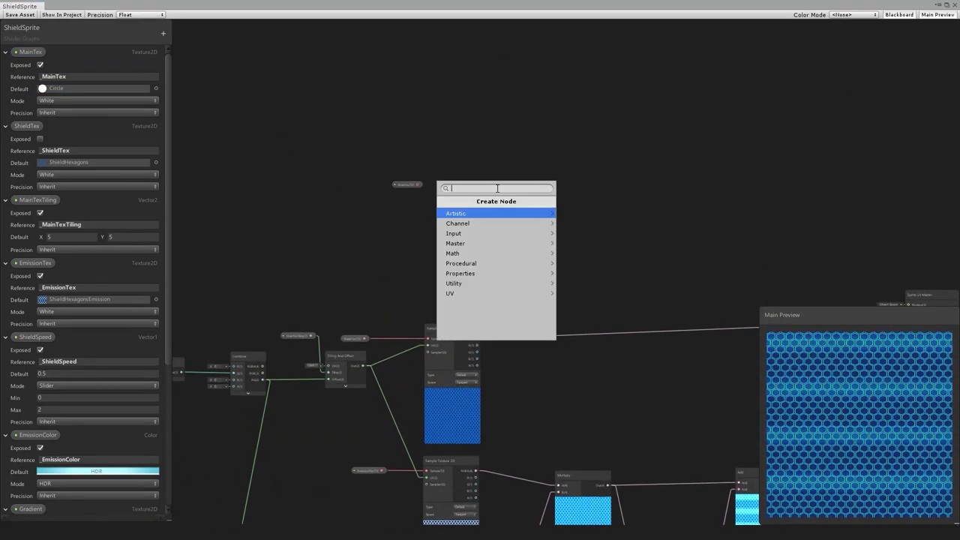
{"action": "type", "text": "sam"}
{"action": "left_click_drag", "start_coordinate": [496, 205], "coordinate": [418, 184]}
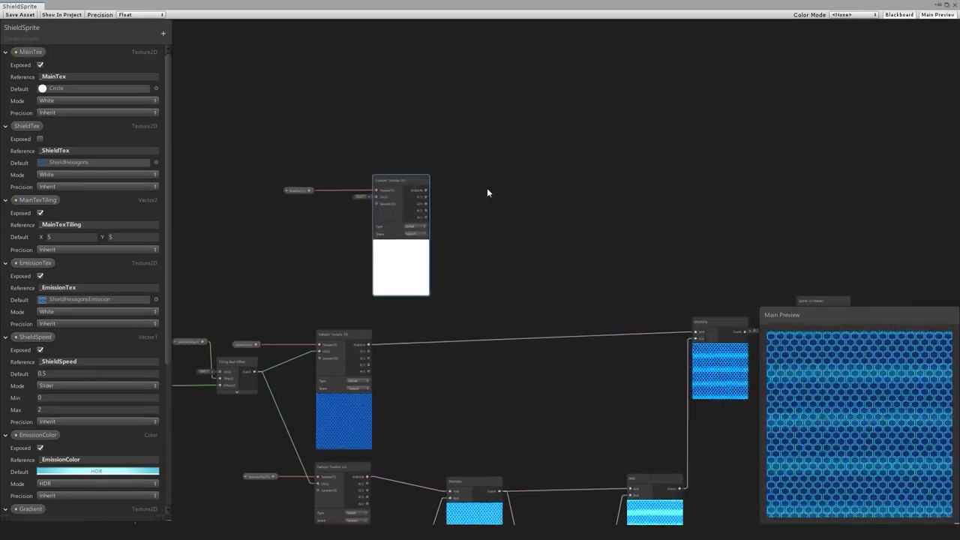
{"action": "scroll", "coordinate": [235, 242], "scroll_direction": "up", "scroll_amount": 3}
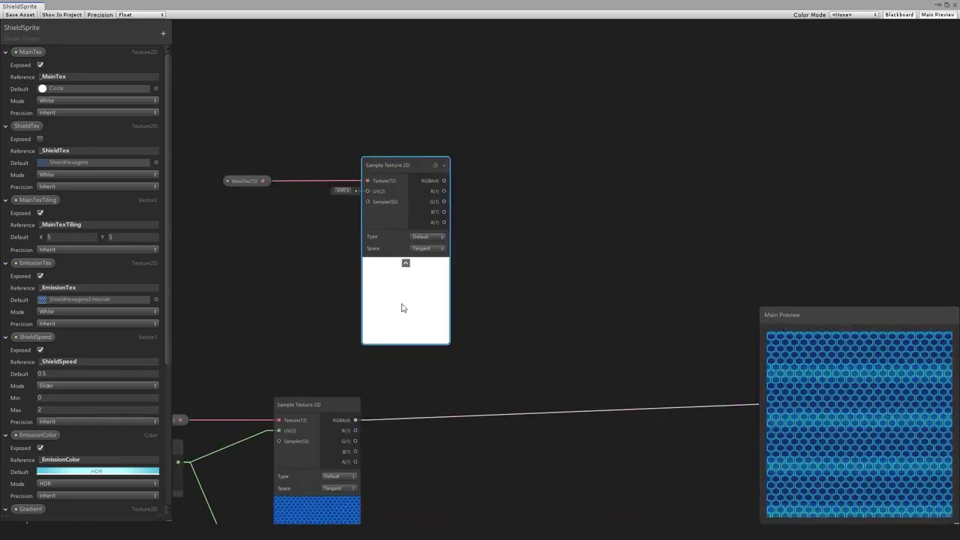
Add a Multiply node combining the MainTex sampler's RGBA output in A with the existing final Multiply's output in B
{"action": "scroll", "coordinate": [514, 255], "scroll_direction": "down", "scroll_amount": 2}
{"action": "key", "text": "space"}
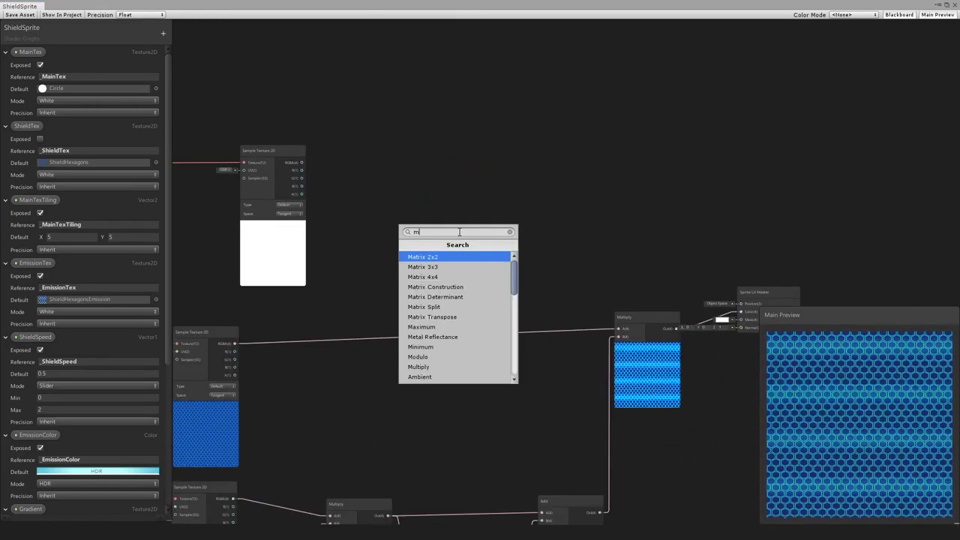
{"action": "type", "text": "multiply"}
{"action": "key", "text": "Return"}
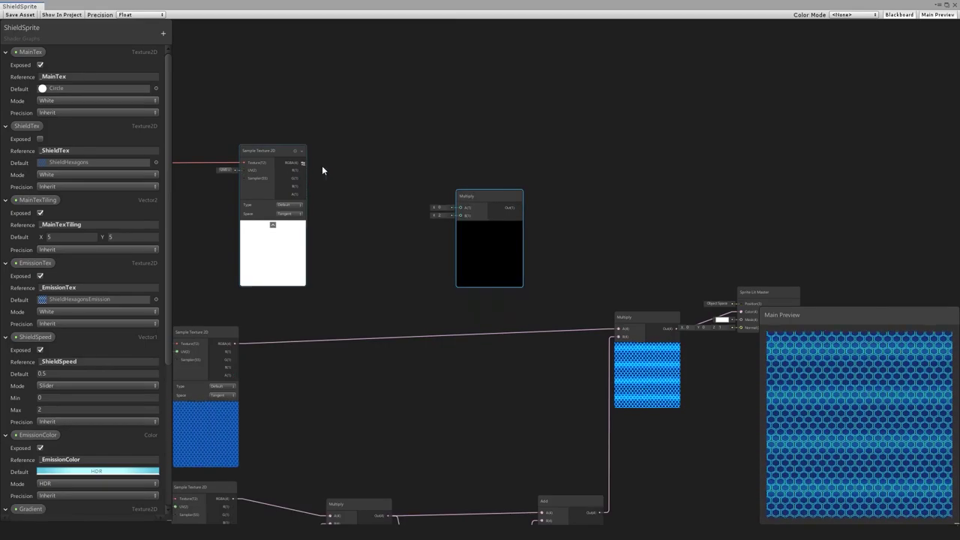
{"action": "left_click_drag", "start_coordinate": [301, 162], "coordinate": [460, 207]}
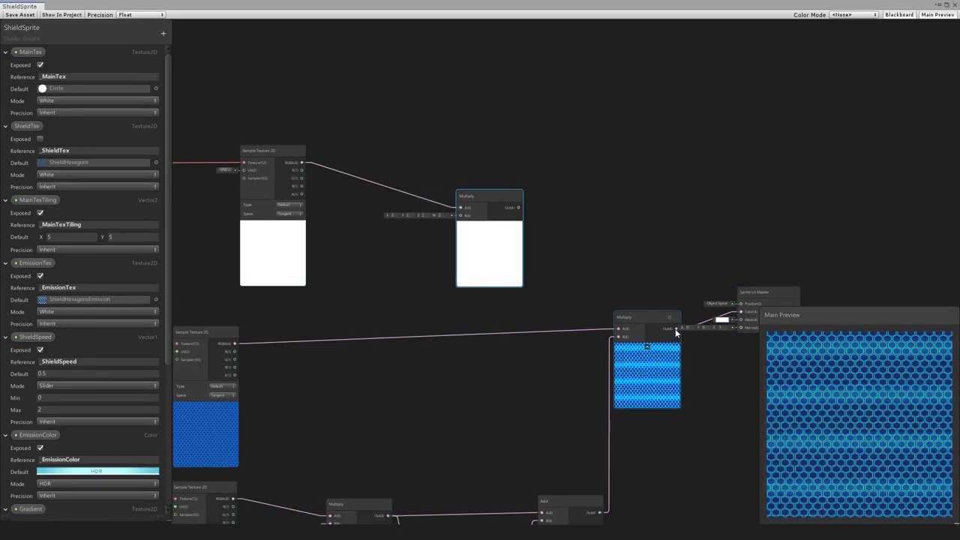
{"action": "left_click_drag", "start_coordinate": [677, 329], "coordinate": [722, 183]}
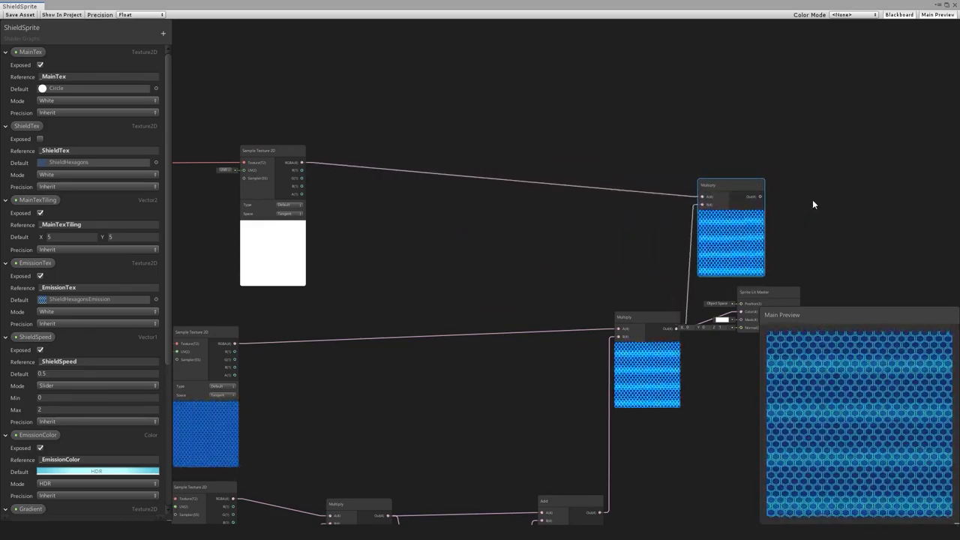
Move the Sprite Lit Master node clear of the others and connect the new Multiply's output to its Color input
{"action": "middle_click_drag", "start_coordinate": [812, 201], "coordinate": [528, 193]}
{"action": "left_click_drag", "start_coordinate": [481, 278], "coordinate": [562, 284]}
{"action": "left_click_drag", "start_coordinate": [475, 189], "coordinate": [536, 306]}
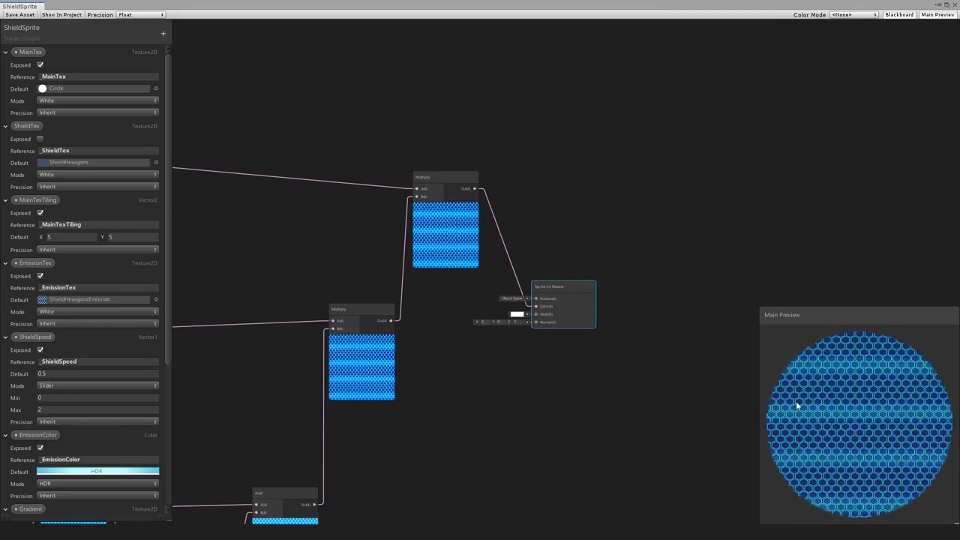
{"action": "left_click", "coordinate": [693, 231]}
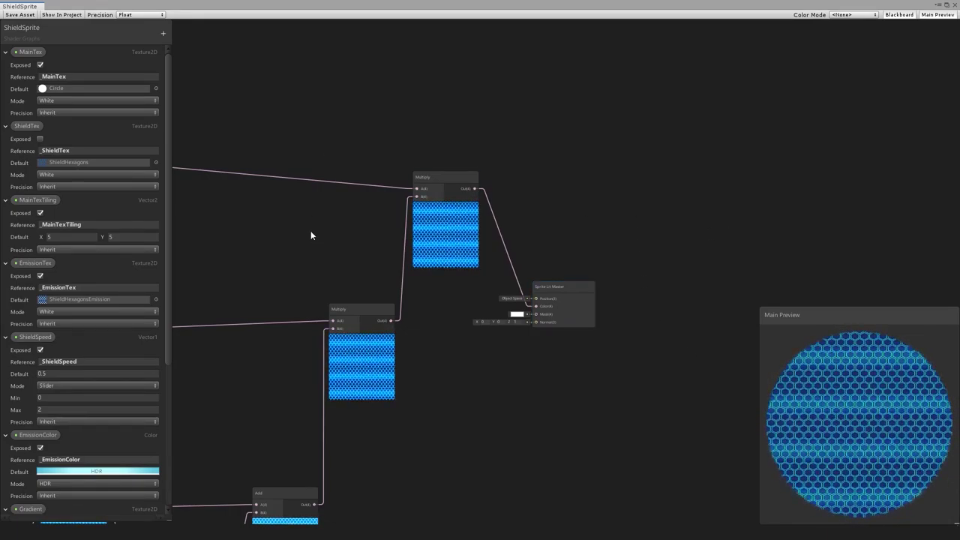
Add an exposed Vector1 property named Alpha with reference _Alpha and a default value of 0.6
{"action": "middle_click_drag", "start_coordinate": [302, 218], "coordinate": [595, 329]}
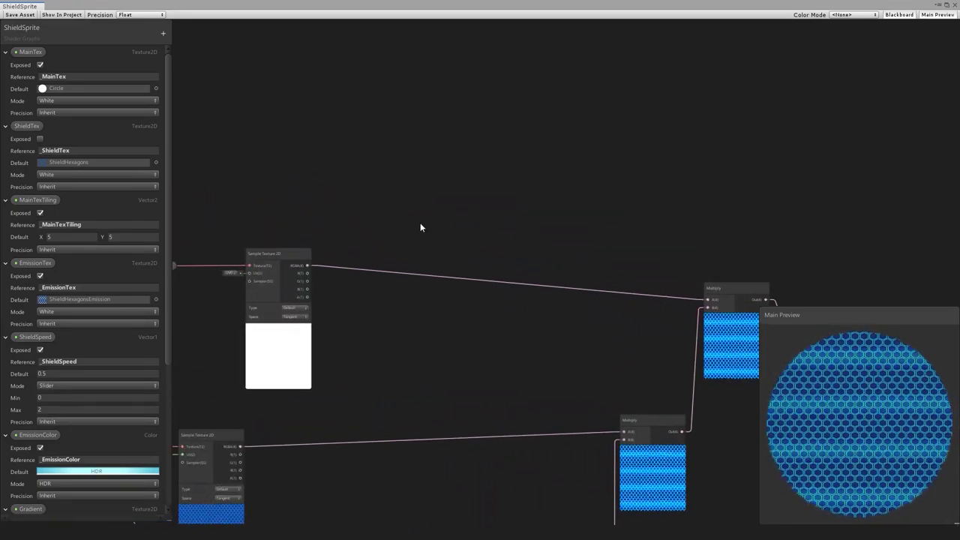
{"action": "left_click", "coordinate": [163, 35]}
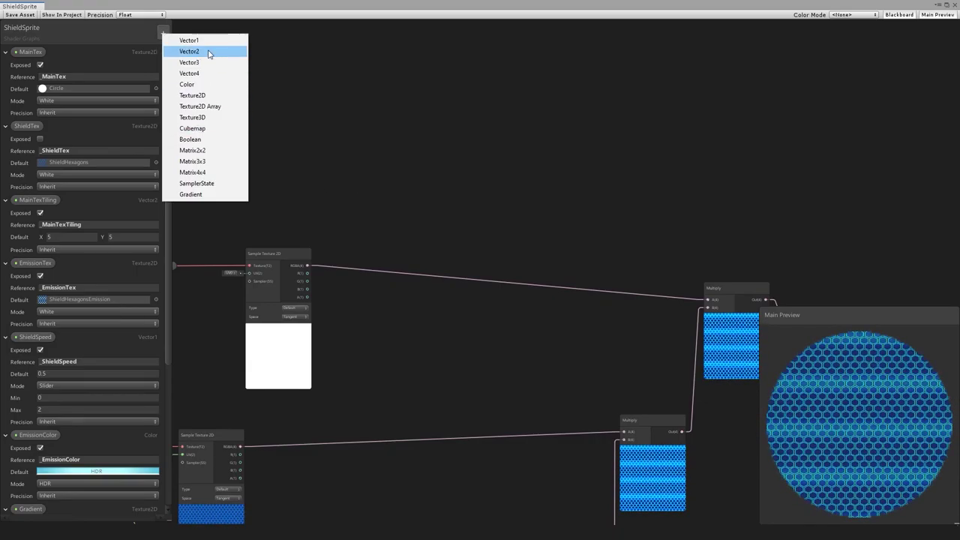
{"action": "left_click", "coordinate": [200, 38]}
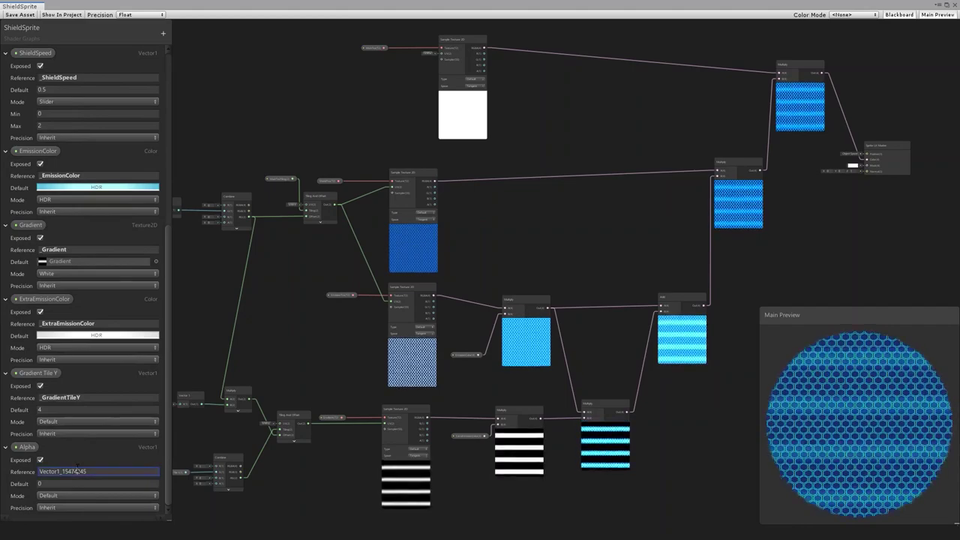
{"action": "type", "text": "_Alpha"}
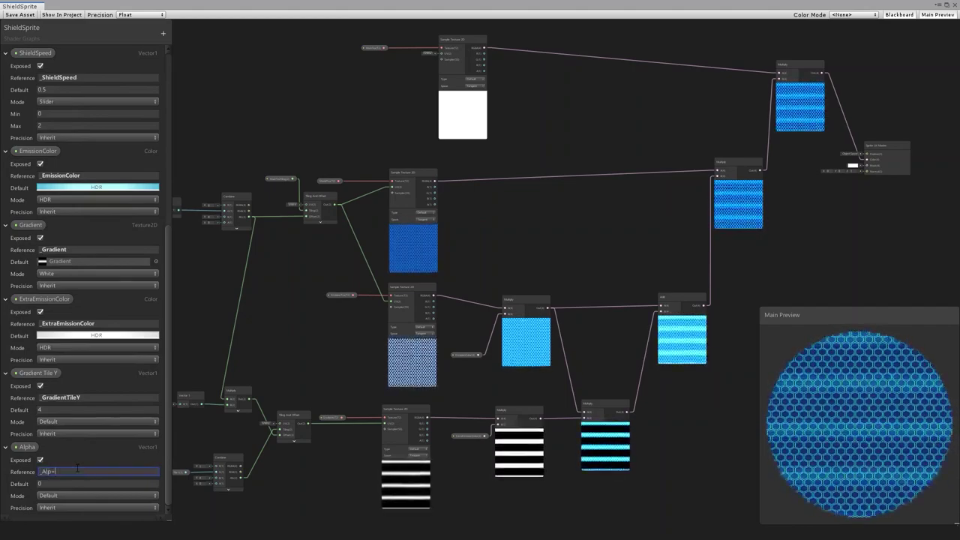
{"action": "left_click", "coordinate": [39, 459]}
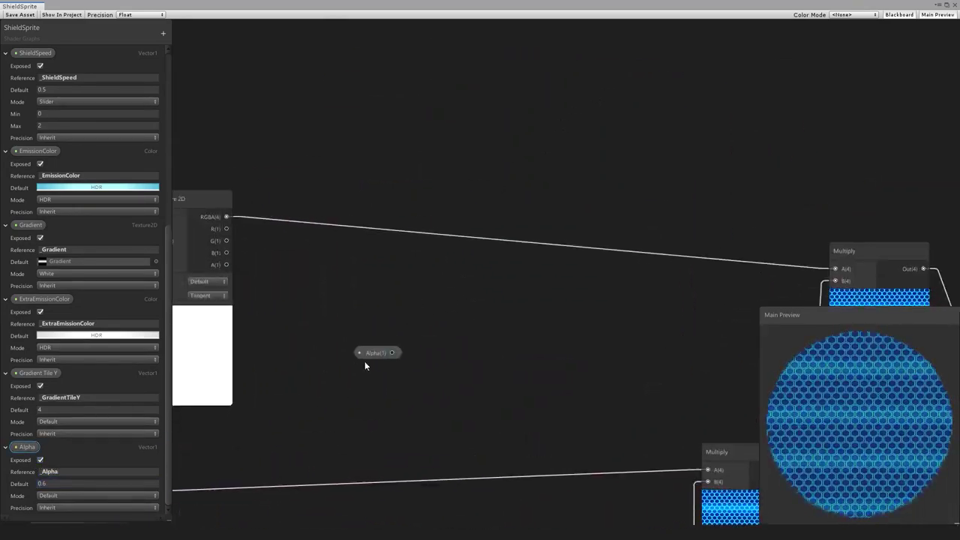
Position the Alpha property node beside the MainTex sampler and add a Multiply node next to it
{"action": "left_click_drag", "start_coordinate": [365, 357], "coordinate": [323, 305]}
{"action": "key", "text": "space"}
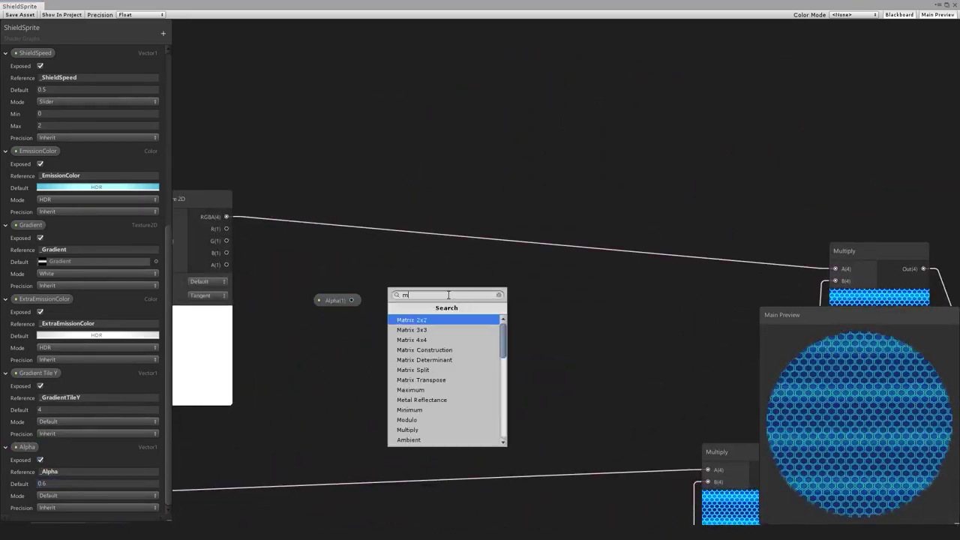
{"action": "key", "text": "Return"}
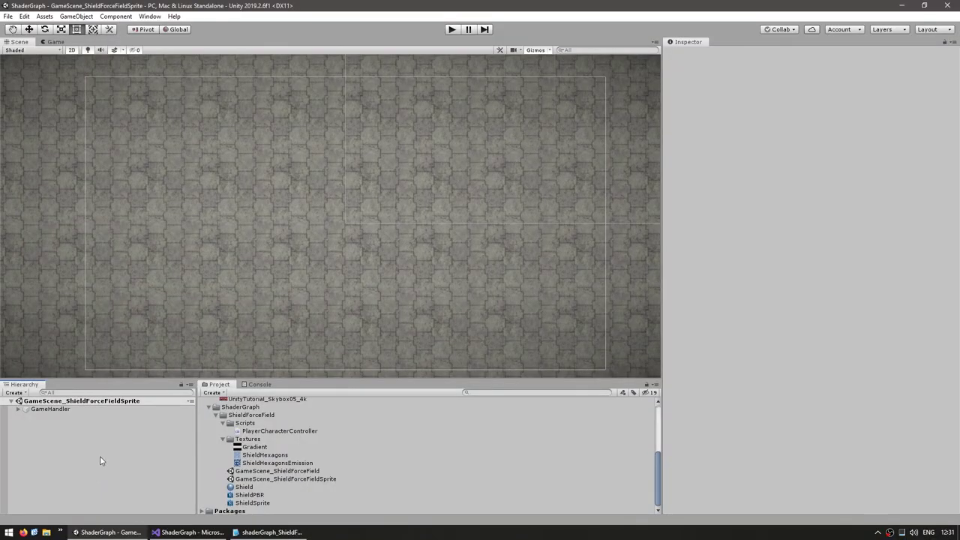
Create a new 2D sprite object in the GameScene_ShieldForceFieldSprite scene
{"action": "right_click", "coordinate": [78, 462]}
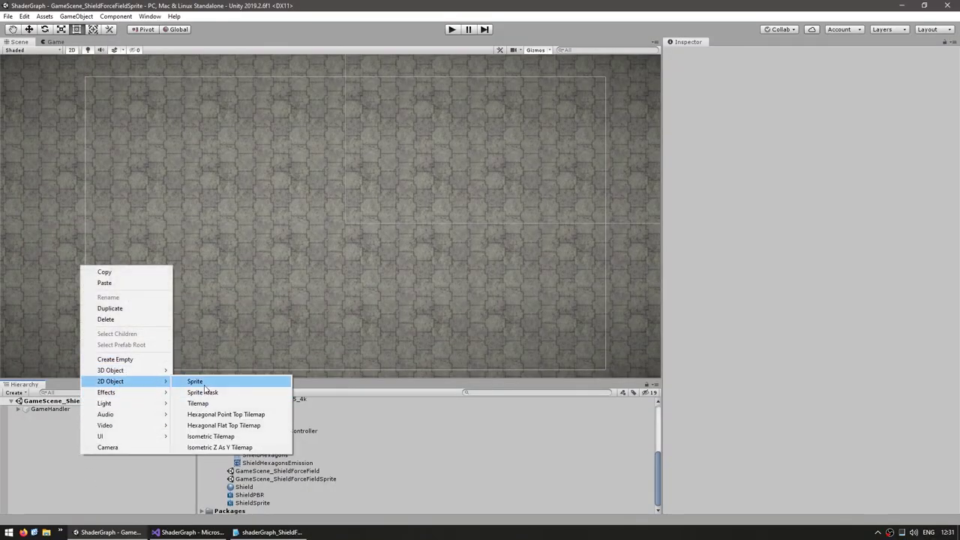
{"action": "left_click", "coordinate": [196, 382]}
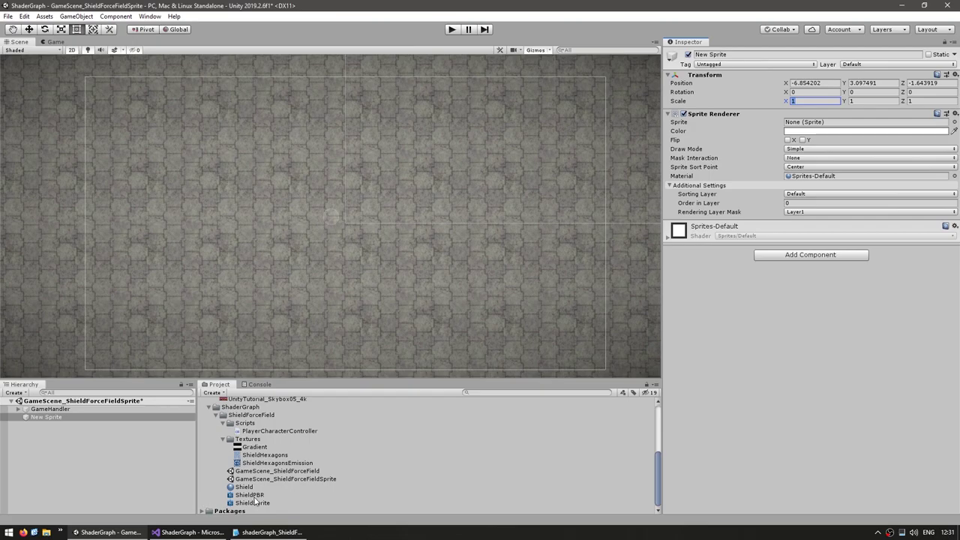
Create a material named ShieldSprite in the ShieldForceField folder and assign it the Shader Graphs/ShieldSprite shader
{"action": "right_click", "coordinate": [253, 495]}
{"action": "mouse_move", "coordinate": [338, 250]}
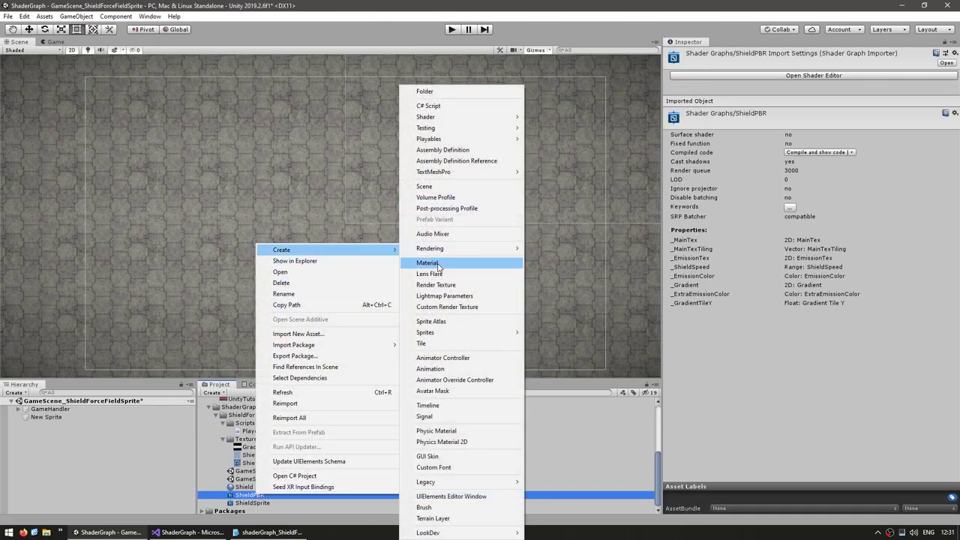
{"action": "left_click", "coordinate": [433, 264]}
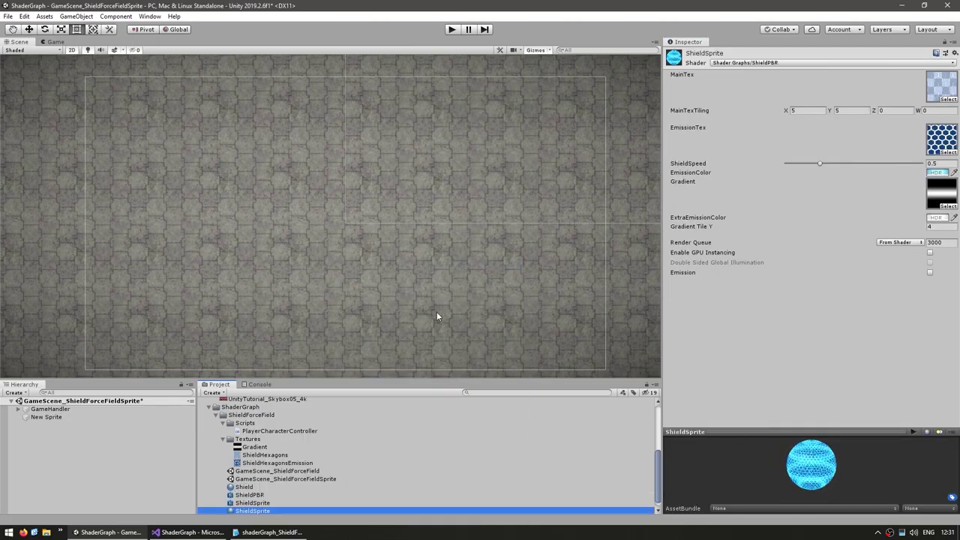
{"action": "left_click", "coordinate": [752, 64]}
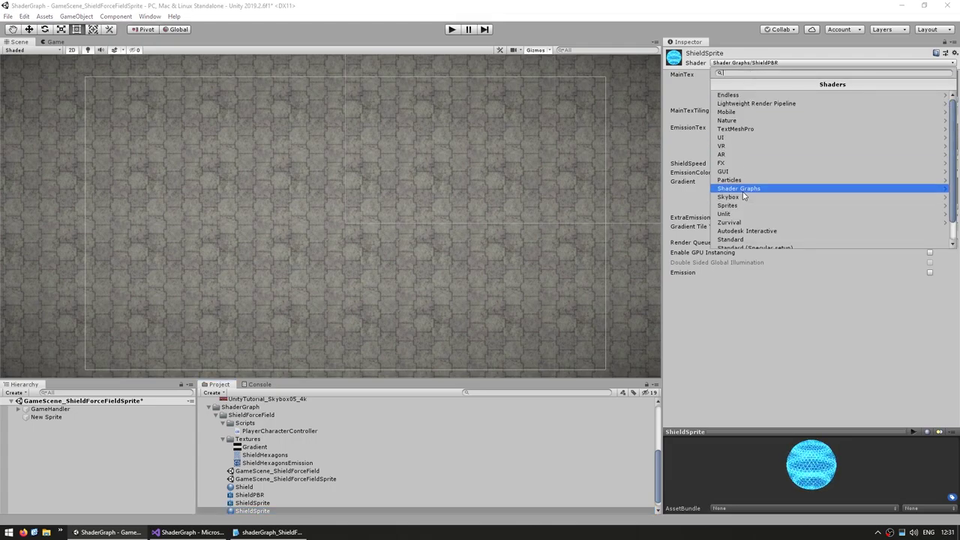
{"action": "left_click", "coordinate": [743, 138]}
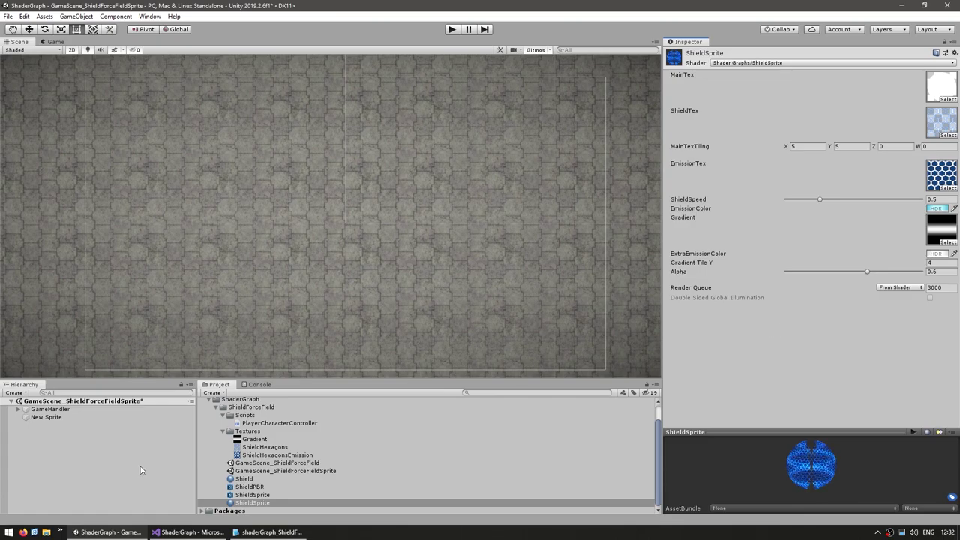
Give the new sprite object the Circle image and the ShieldSprite material, scaled to 50 in X and Y
{"action": "left_click", "coordinate": [53, 418]}
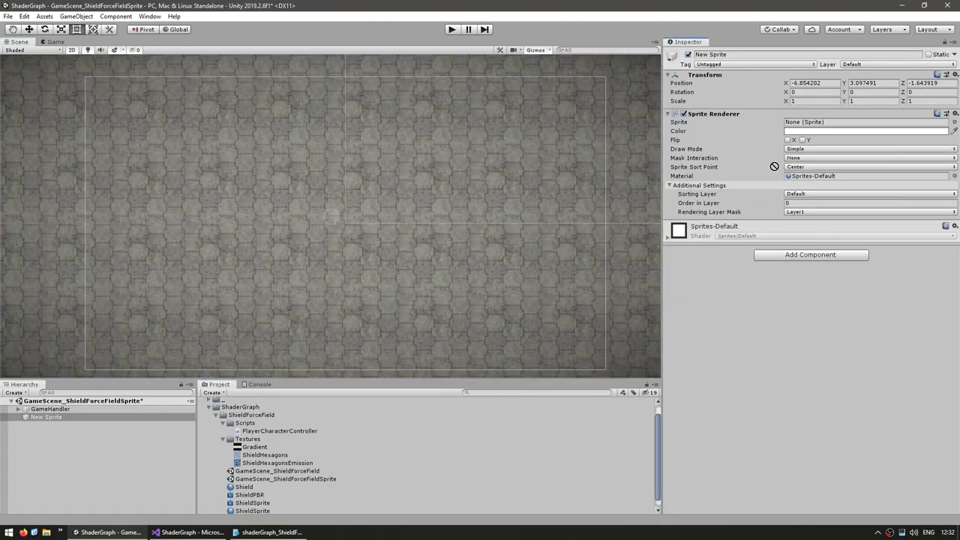
{"action": "left_click", "coordinate": [954, 121]}
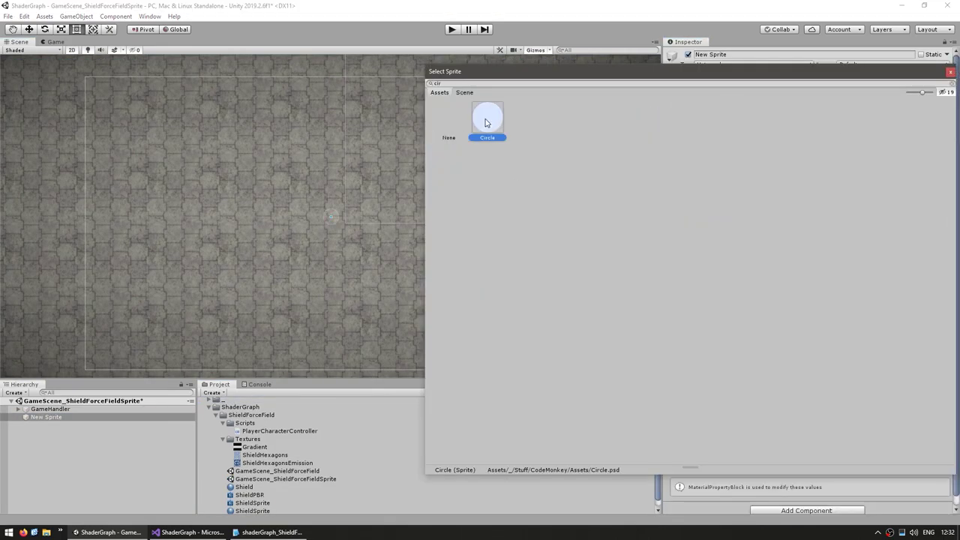
{"action": "double_click", "coordinate": [485, 122]}
{"action": "left_click", "coordinate": [828, 101]}
{"action": "scroll", "coordinate": [331, 210], "scroll_direction": "up", "scroll_amount": 3}
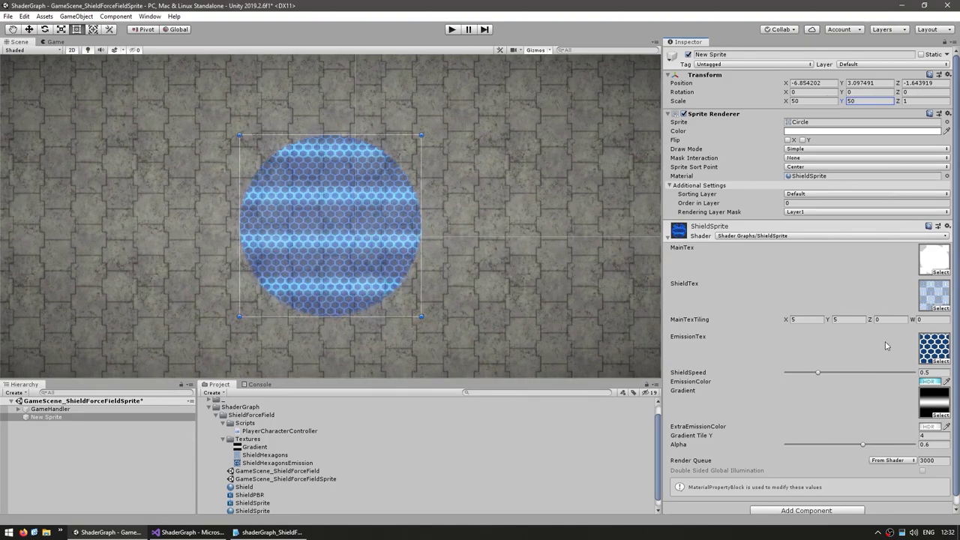
Swap the sprite object's image to CodeMonkeyHead to try the shield shader on another shape
{"action": "left_click", "coordinate": [805, 123]}
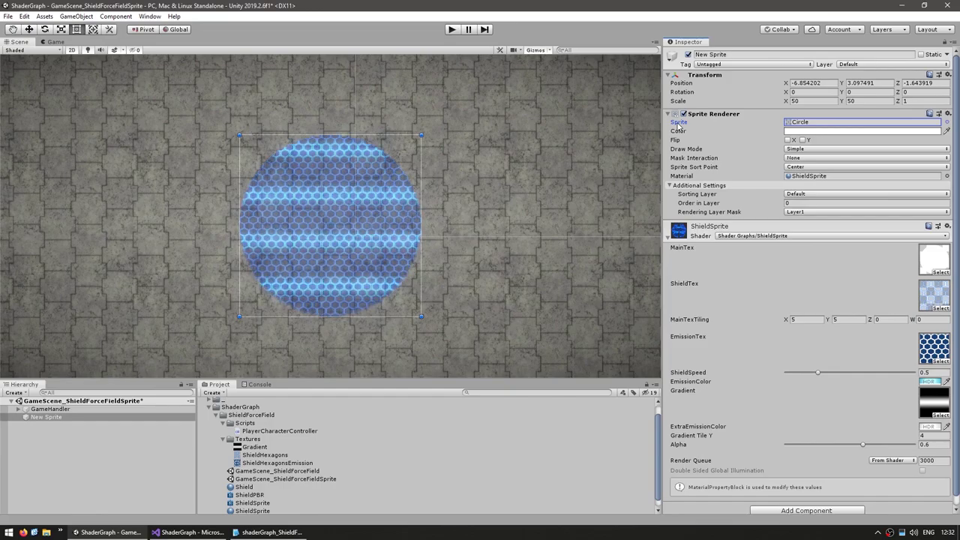
{"action": "left_click", "coordinate": [947, 123]}
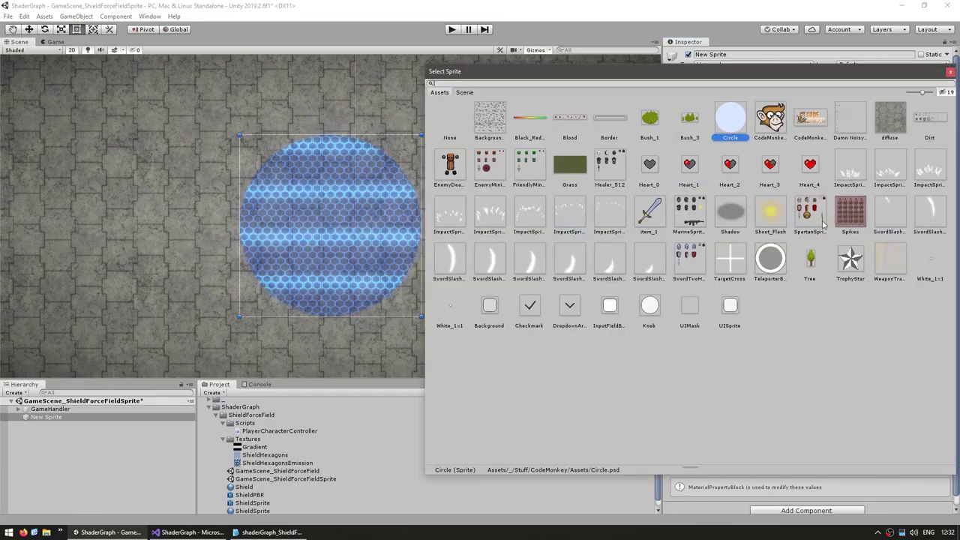
{"action": "left_click", "coordinate": [772, 122]}
{"action": "double_click", "coordinate": [772, 123]}
{"action": "scroll", "coordinate": [415, 187], "scroll_direction": "down", "scroll_amount": 5}
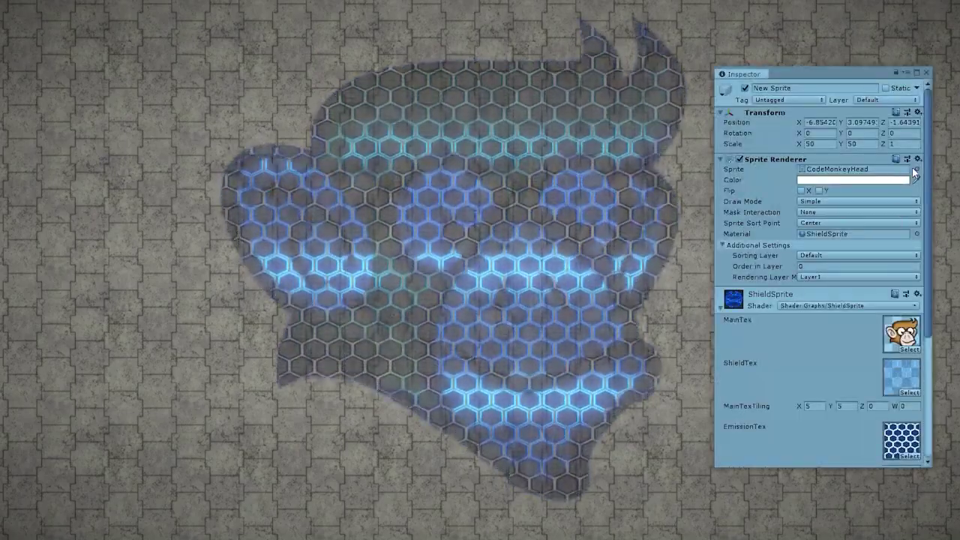
Switch the sprite image back to Circle and raise the ShieldSprite material's Alpha to 0.853
{"action": "left_click", "coordinate": [916, 168]}
{"action": "double_click", "coordinate": [778, 68]}
{"action": "scroll", "coordinate": [742, 375], "scroll_direction": "down", "scroll_amount": 5}
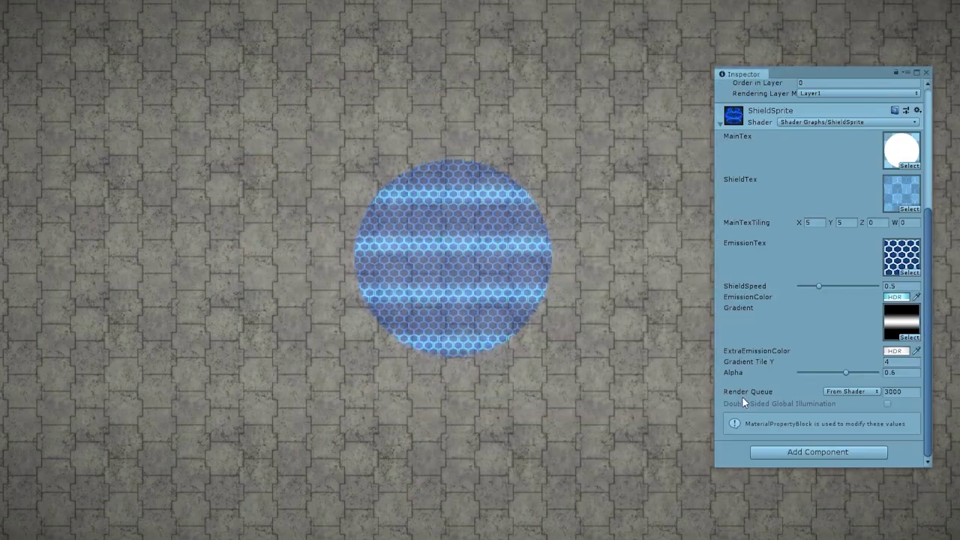
{"action": "left_click_drag", "start_coordinate": [843, 373], "coordinate": [866, 373]}
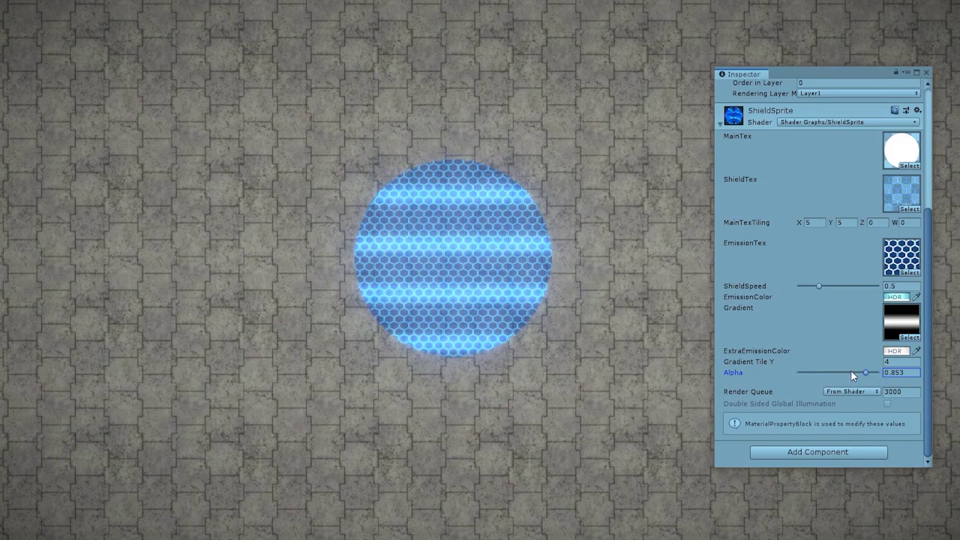
Shift the material's EmissionColor to a green hue and swap the sprite image to the item_1 sword
{"action": "left_click", "coordinate": [895, 351]}
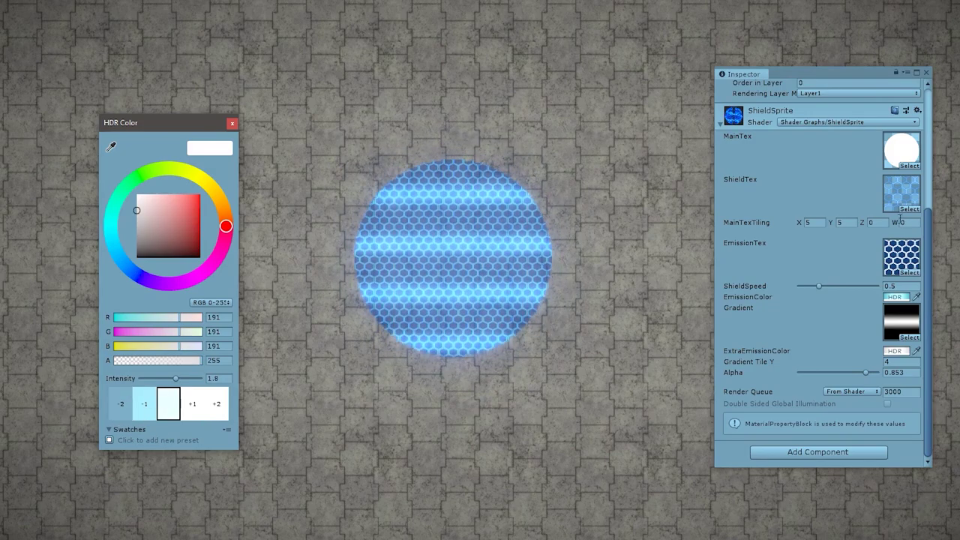
{"action": "left_click", "coordinate": [894, 297]}
{"action": "left_click", "coordinate": [223, 210]}
{"action": "left_click_drag", "start_coordinate": [223, 211], "coordinate": [140, 163]}
{"action": "left_click", "coordinate": [716, 156]}
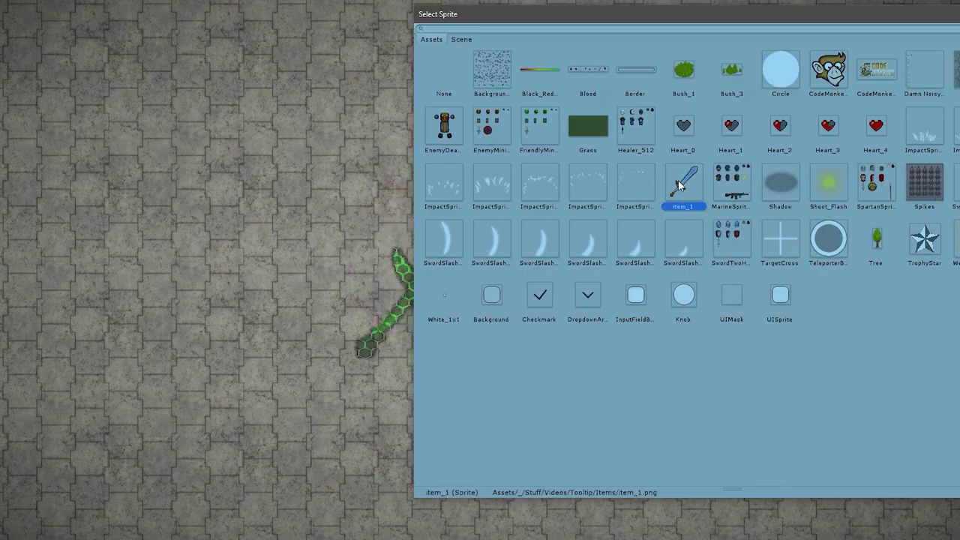
{"action": "double_click", "coordinate": [679, 186]}
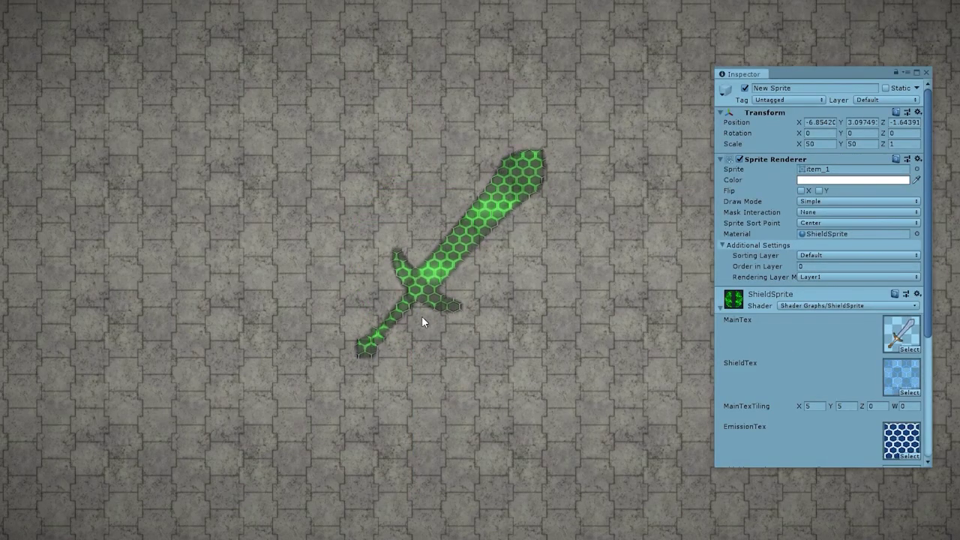
Return the sprite image to Circle and set the material's EmissionColor to cyan with RGB 0, 191, 181
{"action": "left_click", "coordinate": [916, 170]}
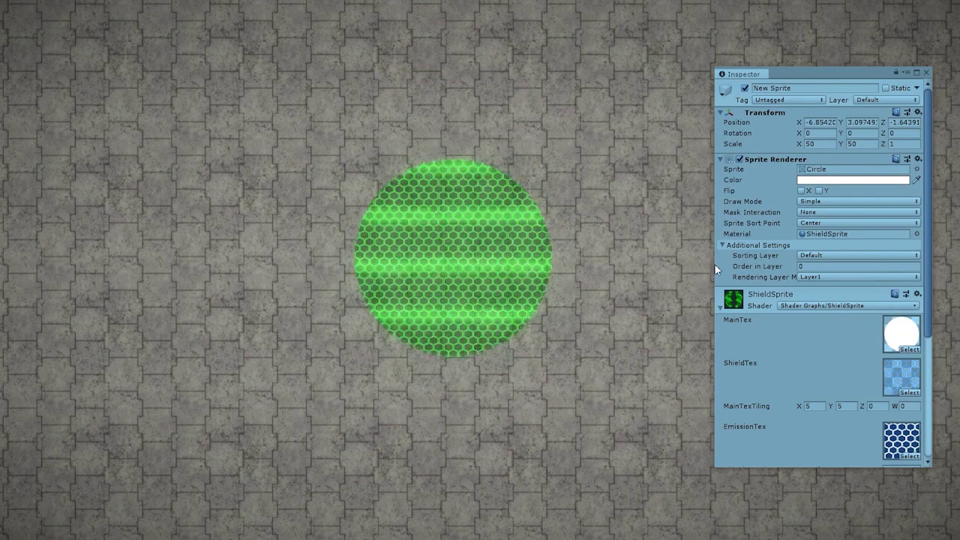
{"action": "scroll", "coordinate": [715, 265], "scroll_direction": "down", "scroll_amount": 5}
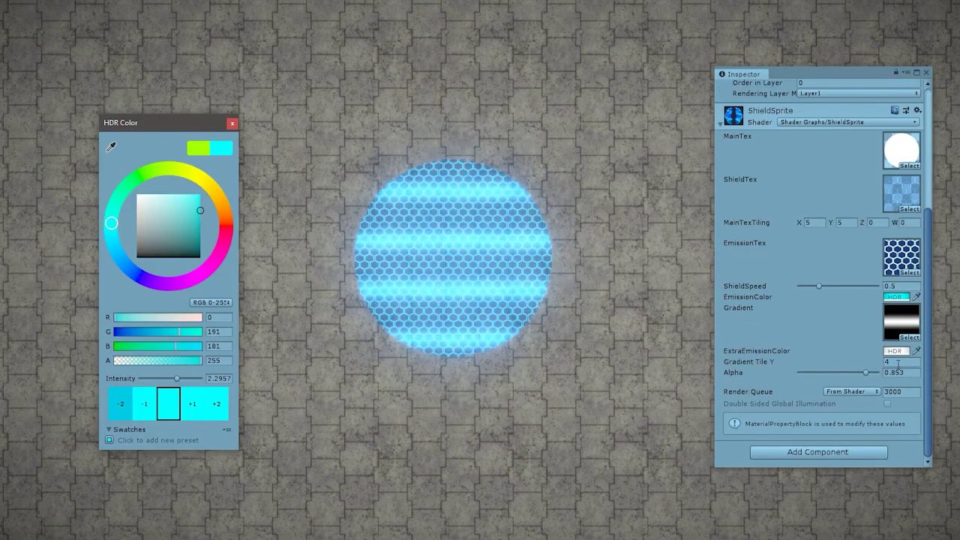
{"action": "left_click", "coordinate": [236, 284]}
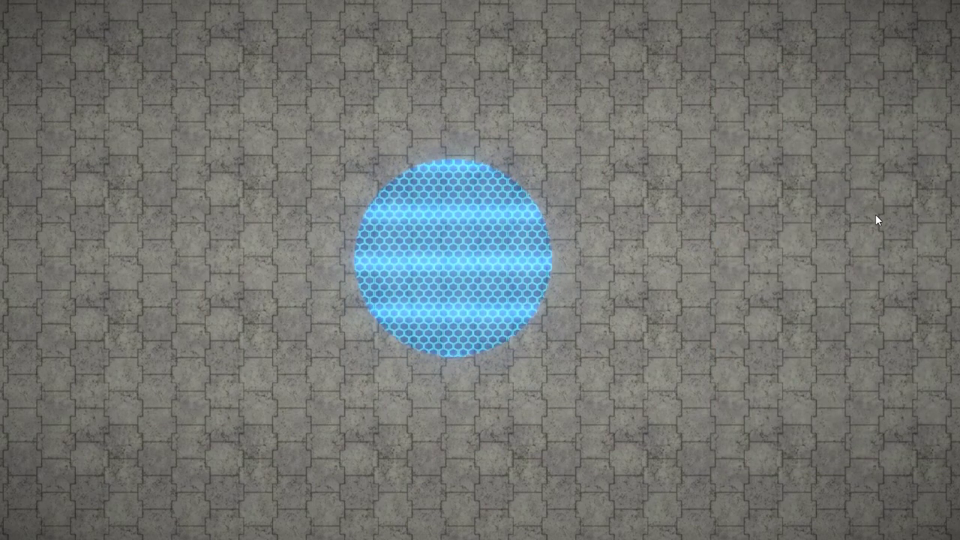